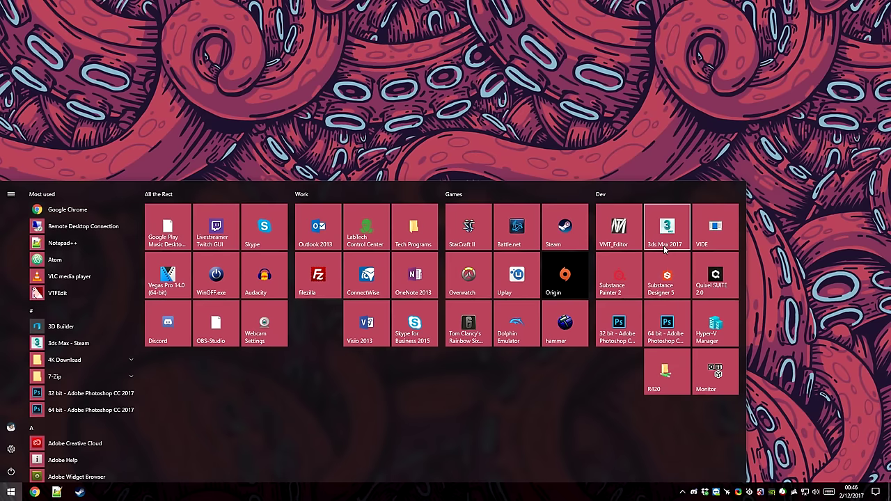
# Launch 3ds Max 2017 and start a scene from the Original Start Up (default) template.
pyautogui.click(663, 245)
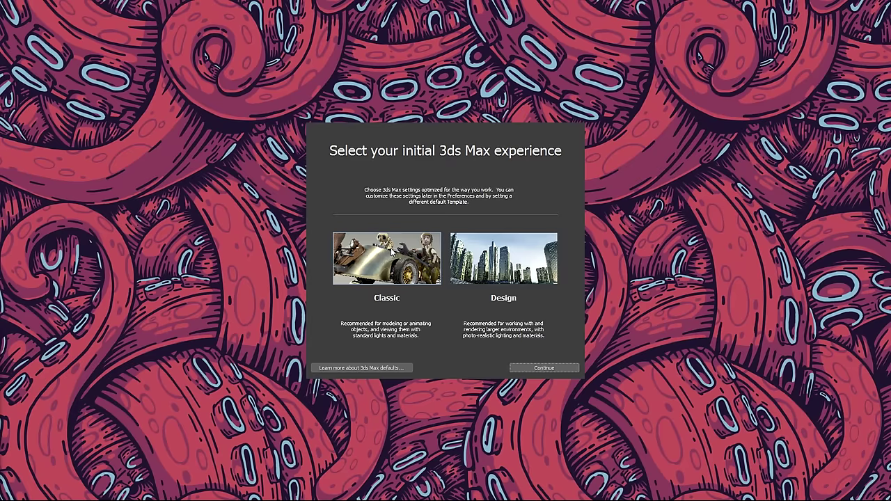
pyautogui.click(544, 367)
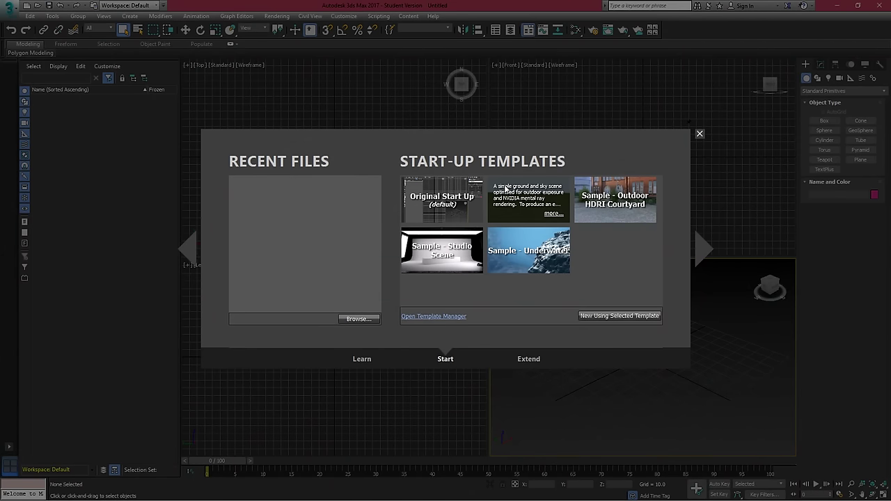
pyautogui.click(441, 201)
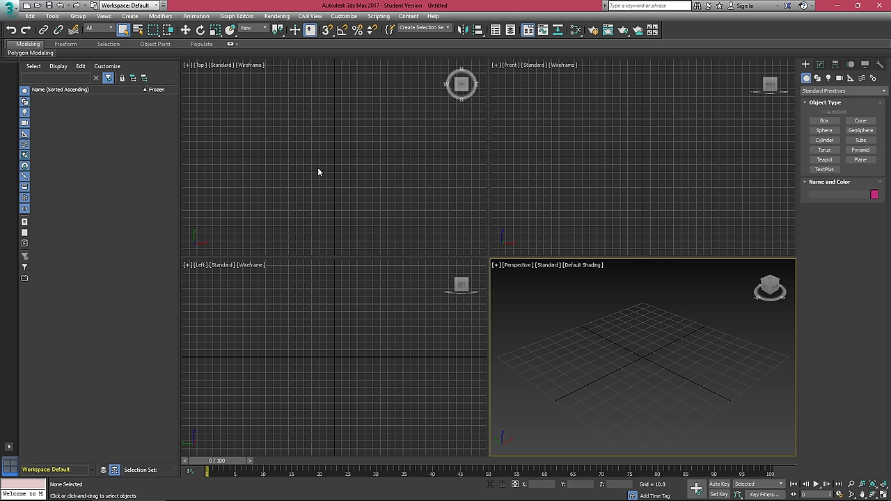
# Switch the active viewport repeatedly among the Top, Front, Left and Perspective views.
pyautogui.click(317, 120)
pyautogui.click(612, 119)
pyautogui.click(330, 348)
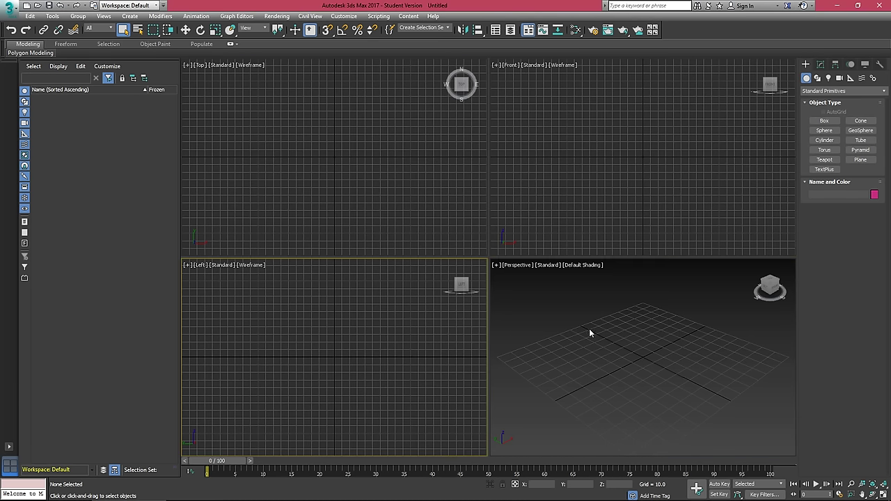
pyautogui.click(620, 339)
pyautogui.click(394, 368)
pyautogui.click(397, 208)
pyautogui.click(665, 202)
pyautogui.click(424, 216)
pyautogui.click(427, 348)
pyautogui.click(621, 334)
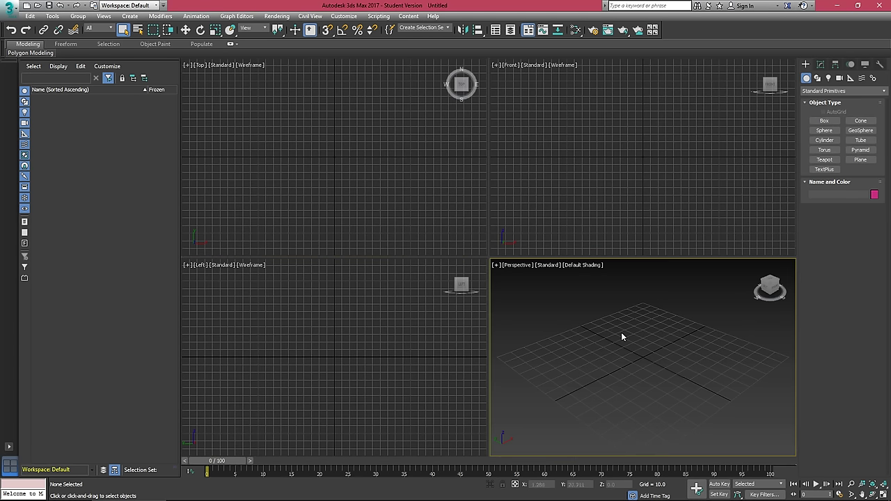
pyautogui.click(613, 202)
pyautogui.click(391, 159)
pyautogui.click(450, 387)
pyautogui.click(473, 236)
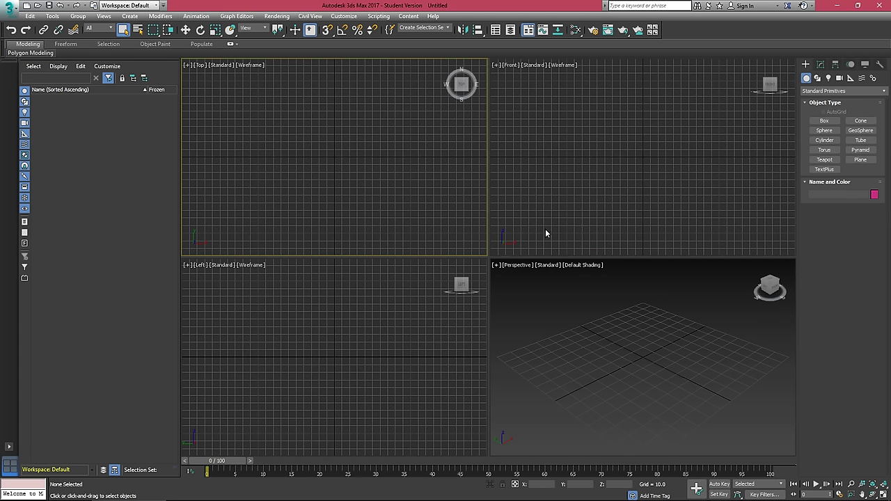
pyautogui.click(545, 232)
pyautogui.click(440, 385)
pyautogui.click(404, 246)
pyautogui.click(633, 176)
pyautogui.click(589, 370)
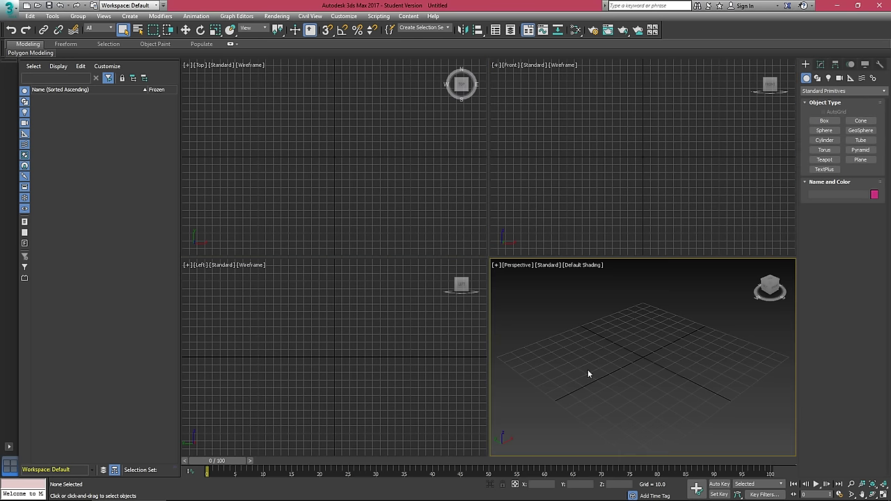
pyautogui.click(453, 348)
# Maximize the Perspective viewport and return to the four-viewport layout.
pyautogui.click(619, 342)
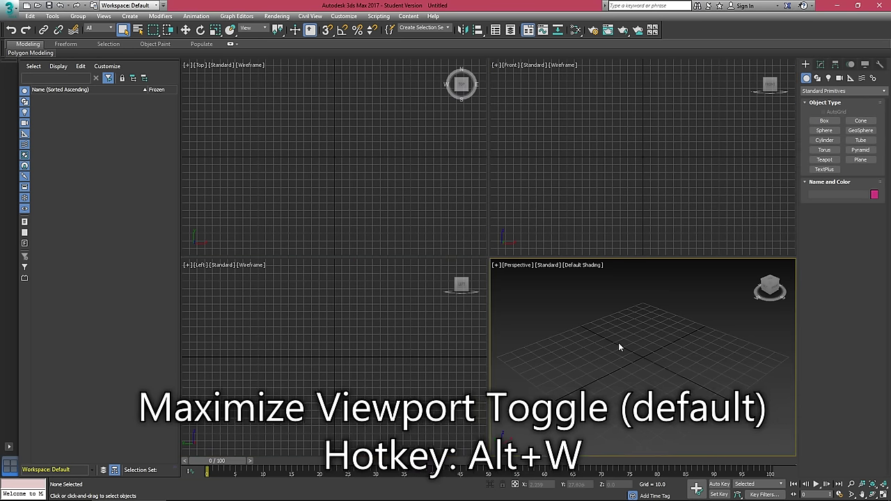
pyautogui.hotkey('alt', 'w')
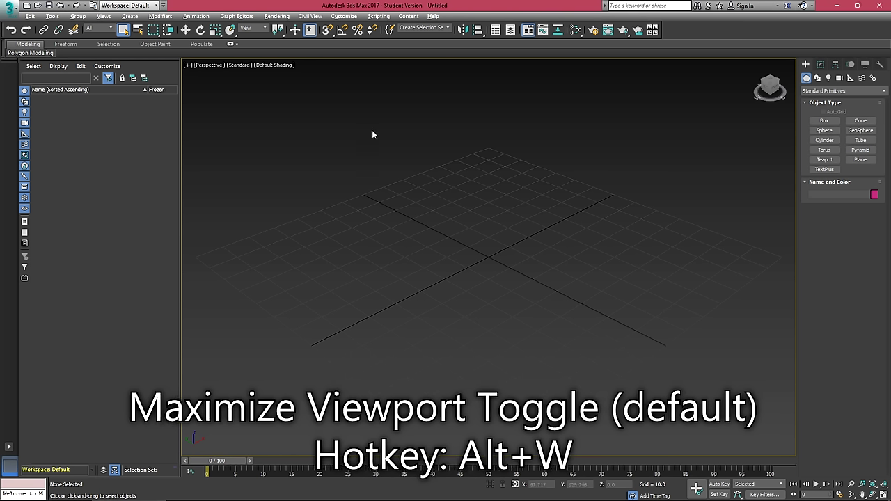
pyautogui.hotkey('alt', 'w')
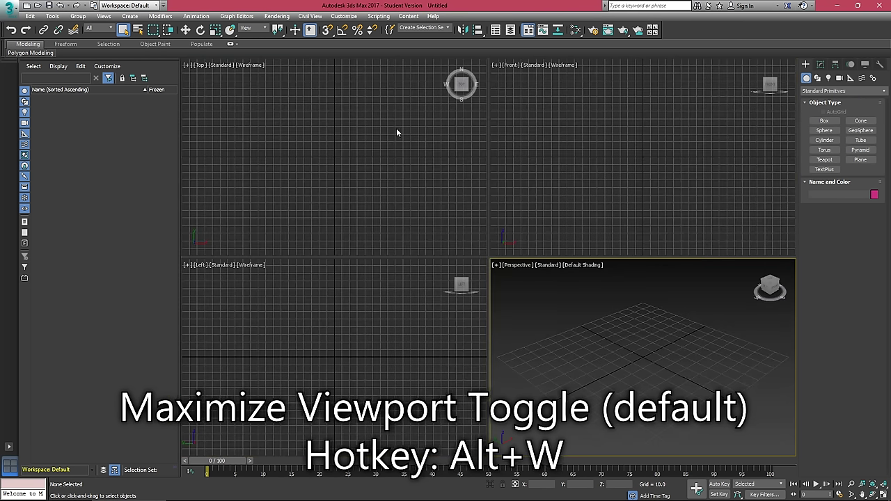
# Make each of the four viewports active in turn, finishing with the Top viewport.
pyautogui.click(306, 177)
pyautogui.click(348, 334)
pyautogui.click(599, 338)
pyautogui.click(592, 188)
pyautogui.click(433, 178)
pyautogui.click(438, 320)
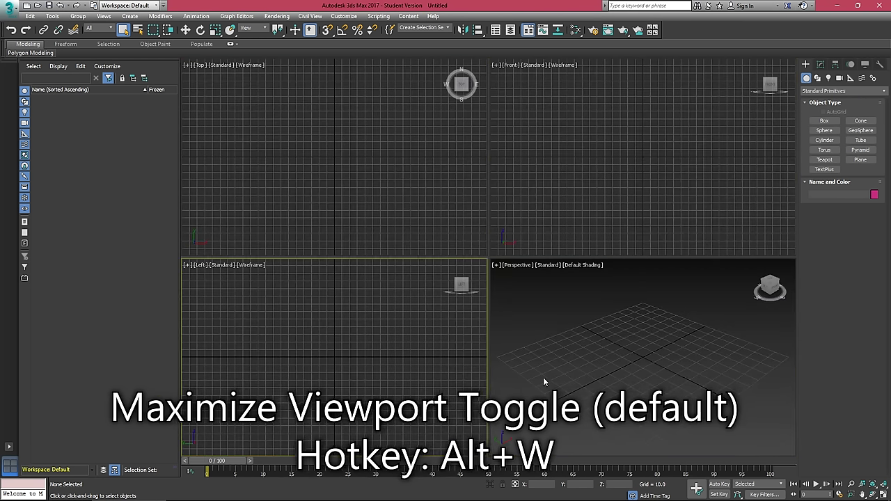
pyautogui.click(438, 219)
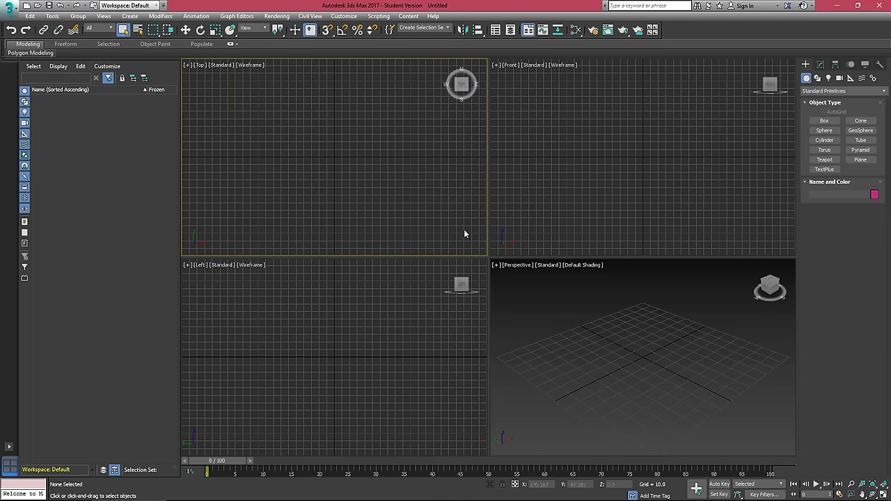
# Open the list of standard viewport layouts, and hide and restore the Viewport Layout Tabs bar.
pyautogui.click(9, 466)
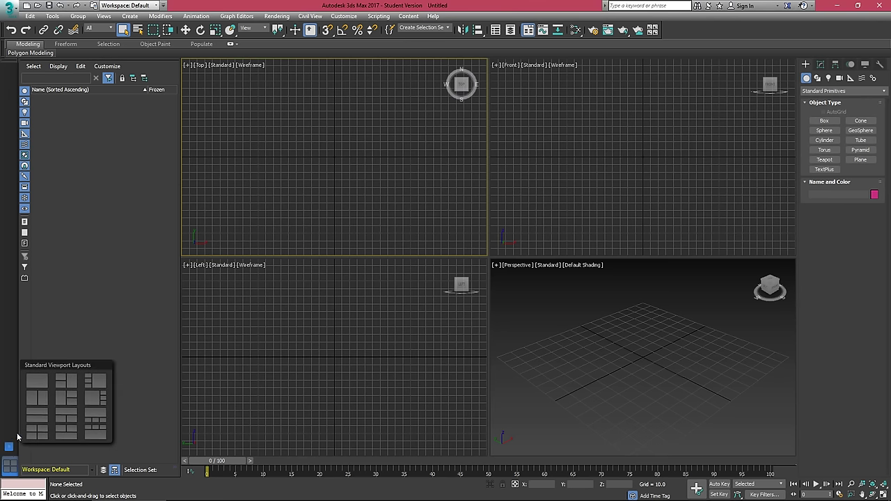
pyautogui.click(11, 432)
pyautogui.rightClick(693, 32)
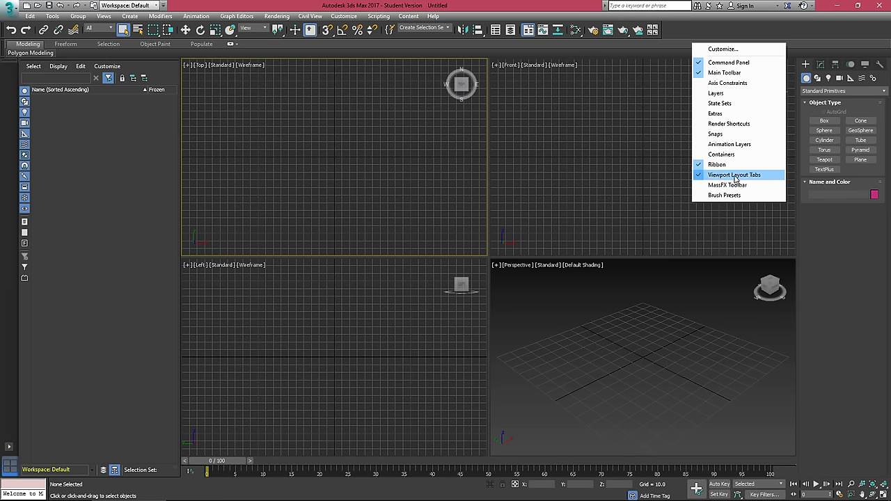
pyautogui.click(729, 175)
pyautogui.rightClick(693, 32)
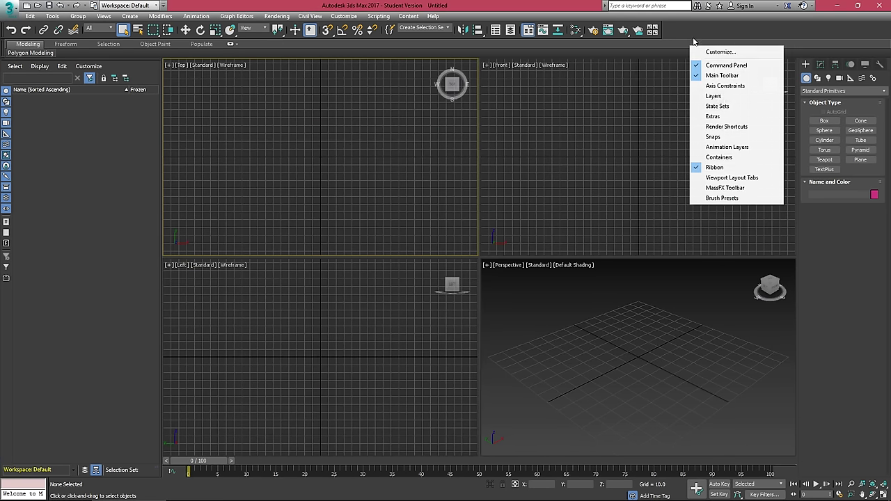
pyautogui.click(729, 174)
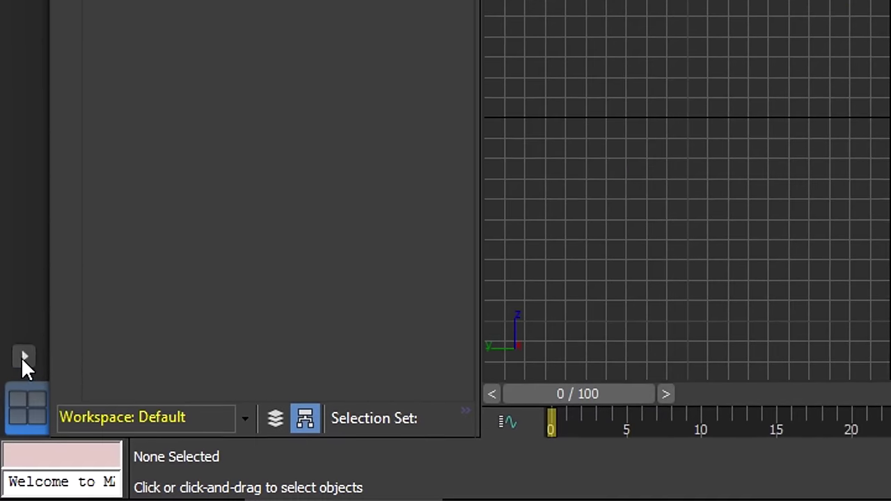
# Add a standard viewport layout with one large view above three small ones, and activate the small viewports in turn.
pyautogui.click(13, 423)
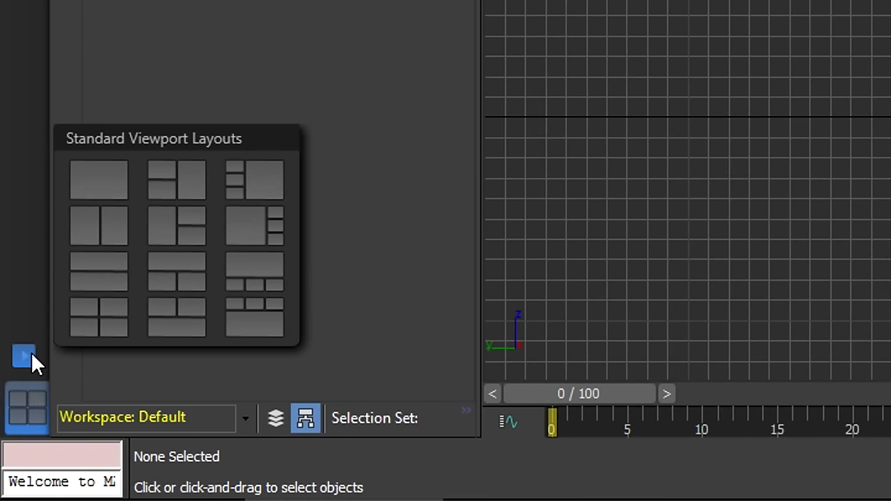
pyautogui.click(234, 269)
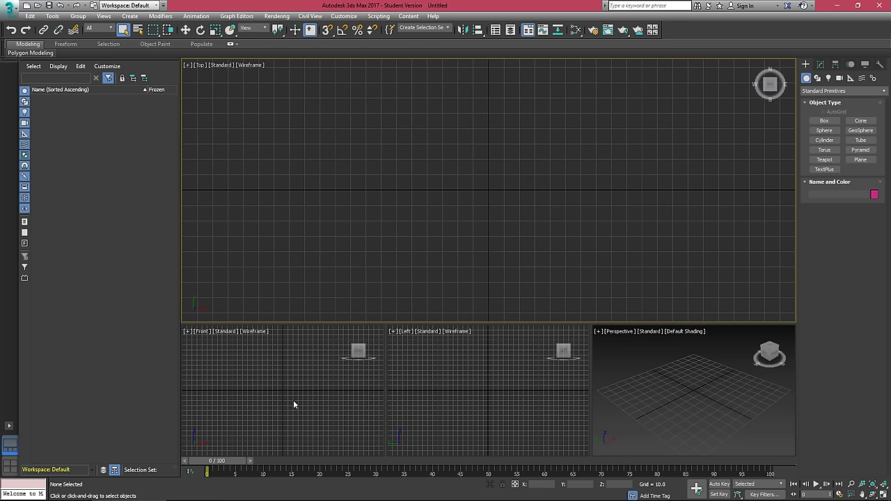
pyautogui.click(293, 400)
pyautogui.click(526, 388)
pyautogui.click(611, 396)
pyautogui.click(494, 405)
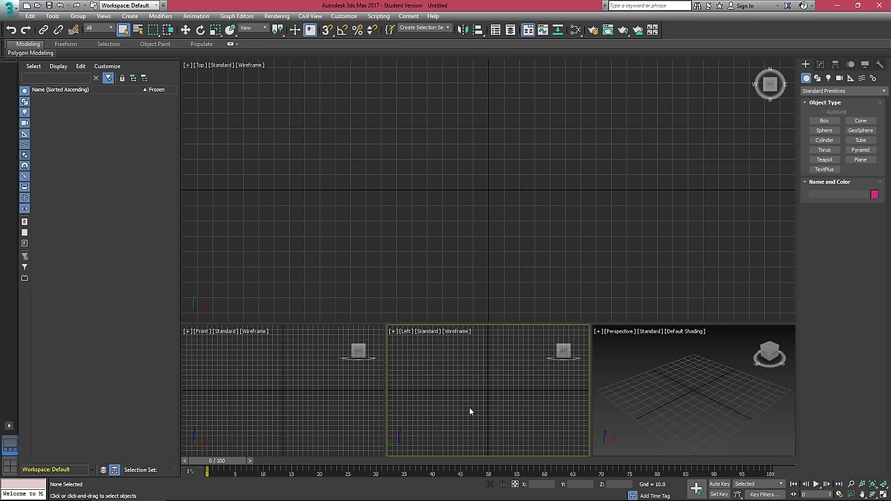
# Change the small Perspective viewport to the Top view and the large Top viewport to the Perspective view.
pyautogui.click(616, 334)
pyautogui.click(619, 335)
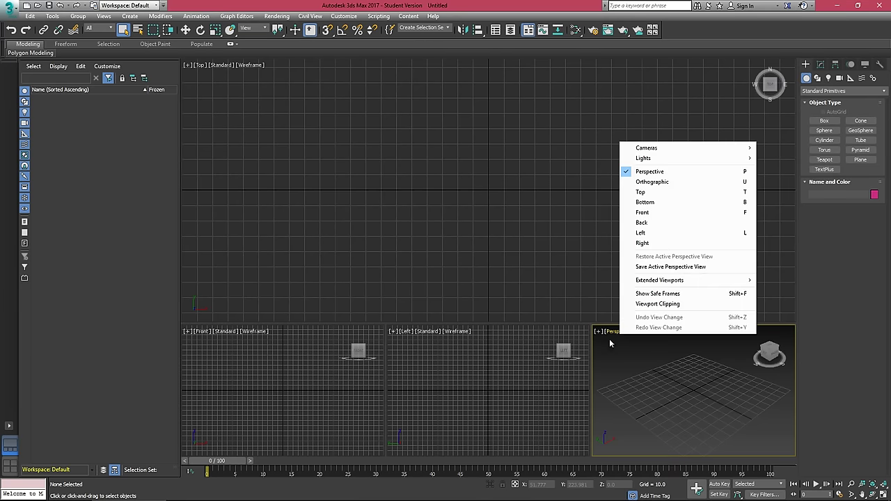
pyautogui.click(678, 192)
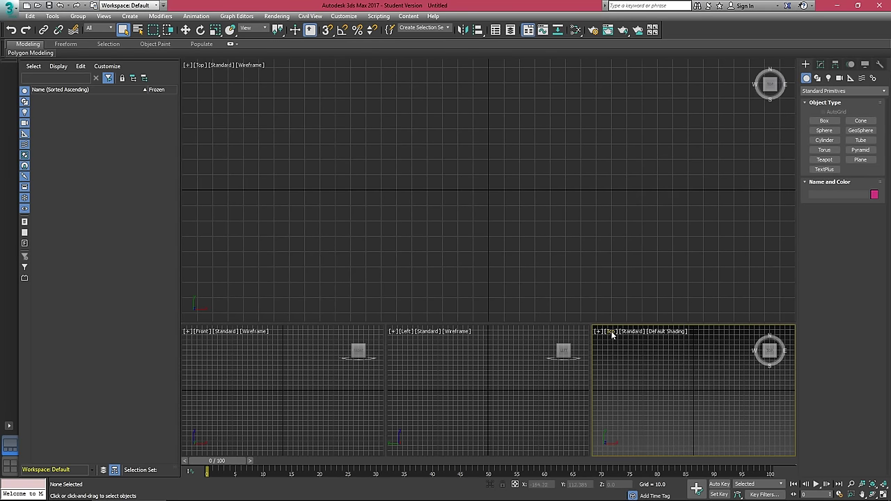
pyautogui.click(200, 66)
pyautogui.click(200, 67)
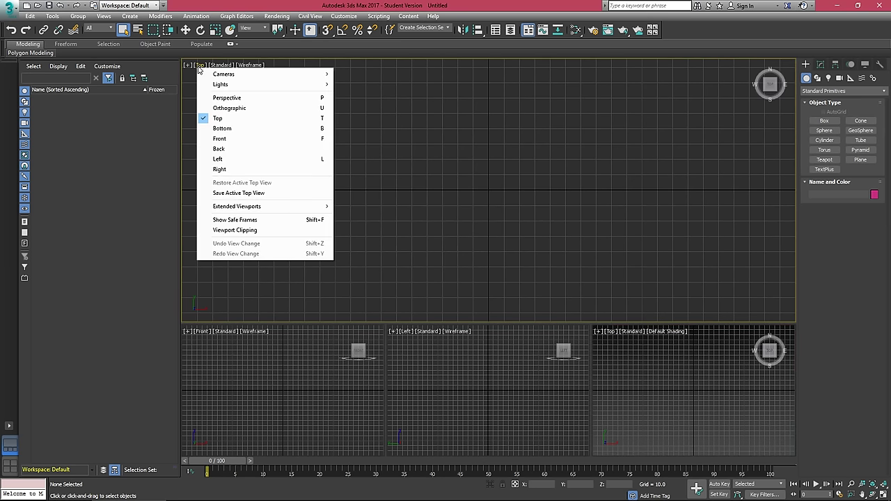
pyautogui.click(239, 97)
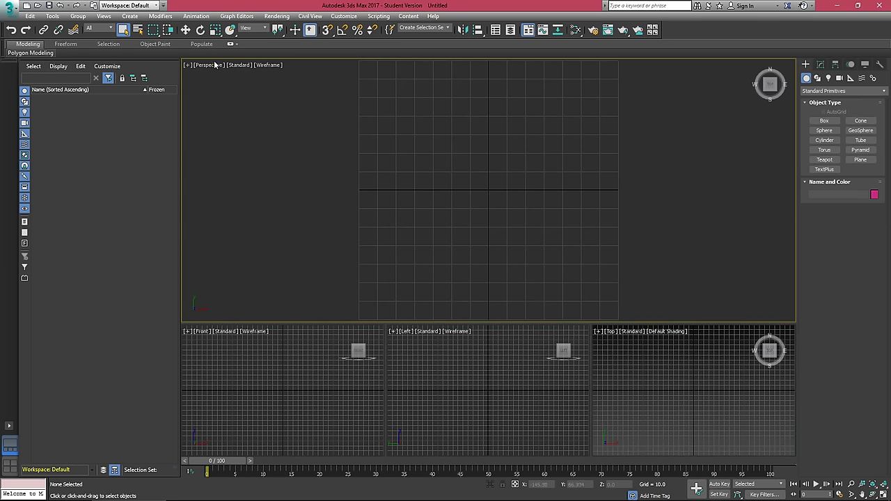
# Set the large Perspective viewport's background to Gradient Color.
pyautogui.click(277, 66)
pyautogui.moveTo(349, 191)
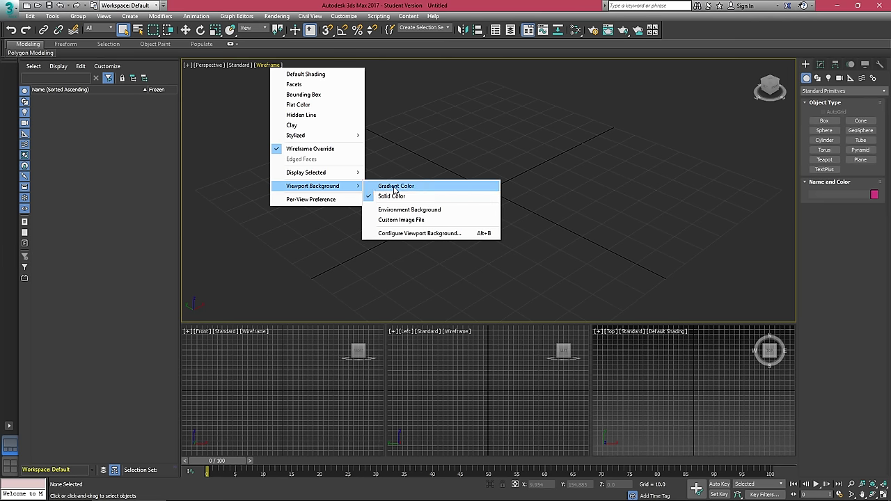
pyautogui.click(395, 187)
pyautogui.click(267, 67)
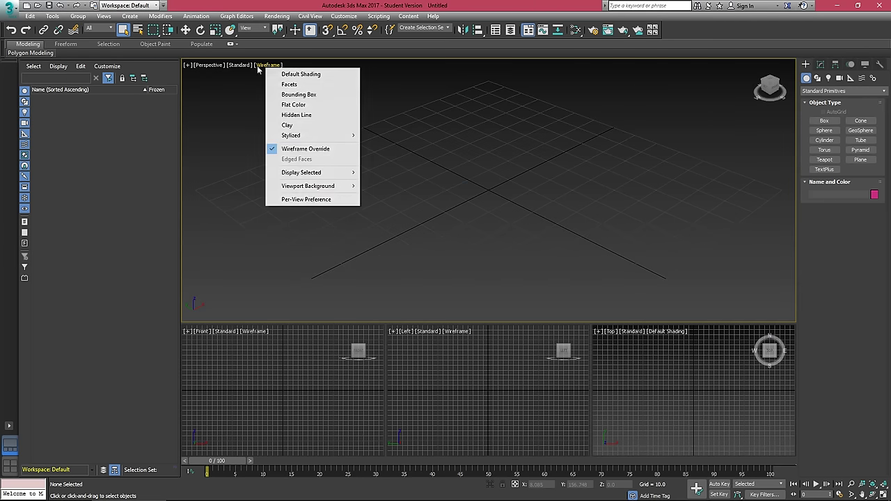
pyautogui.click(500, 147)
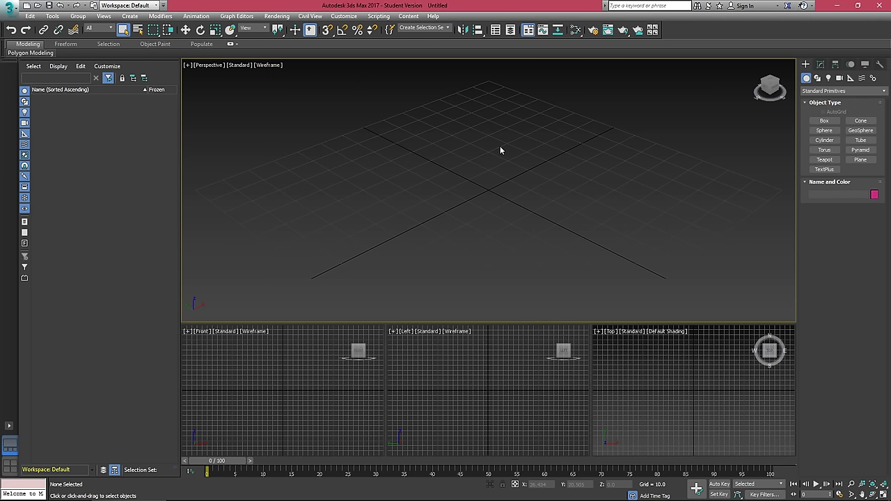
# Set the small Top viewport's background to Solid Color.
pyautogui.click(669, 334)
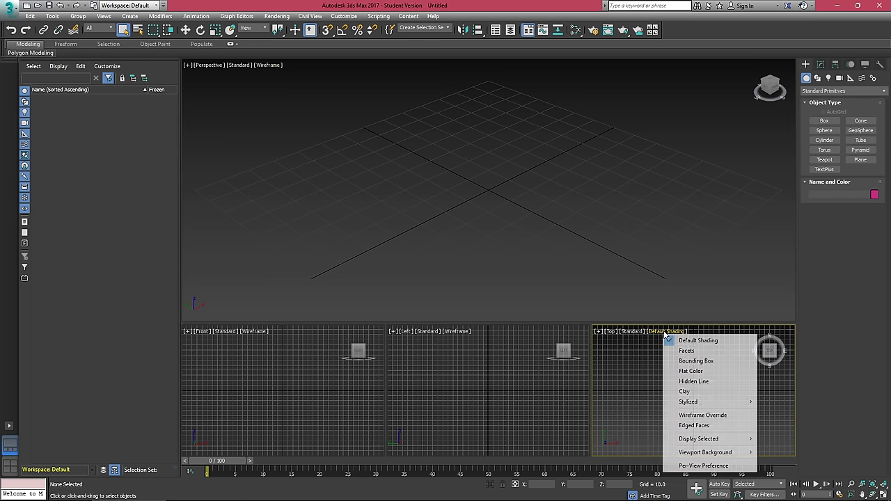
pyautogui.moveTo(732, 454)
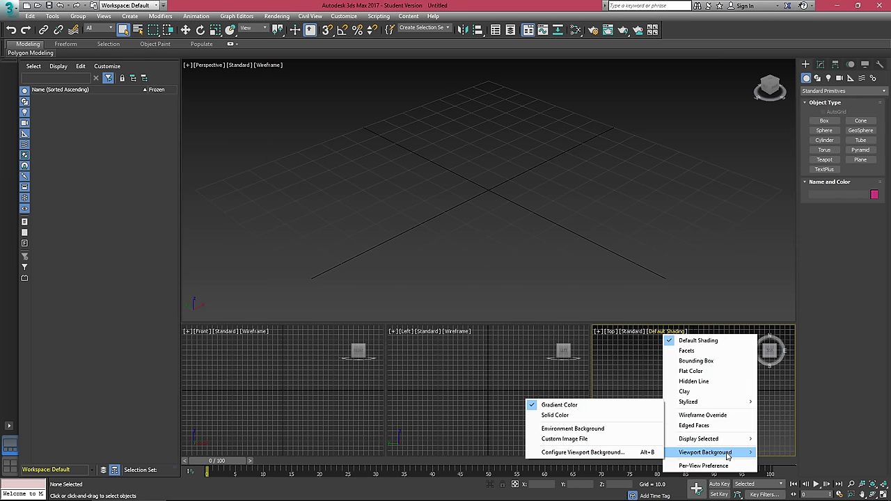
pyautogui.click(565, 415)
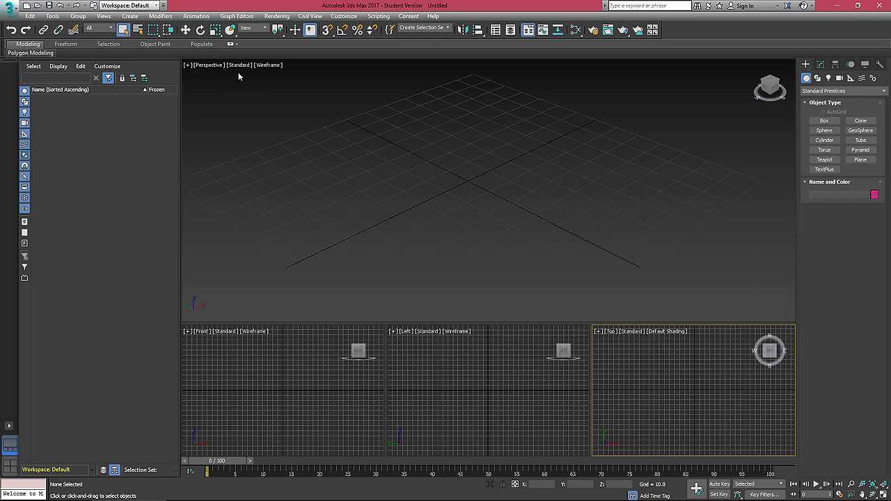
# Turn on Wireframe Override for the small Top viewport.
pyautogui.click(201, 82)
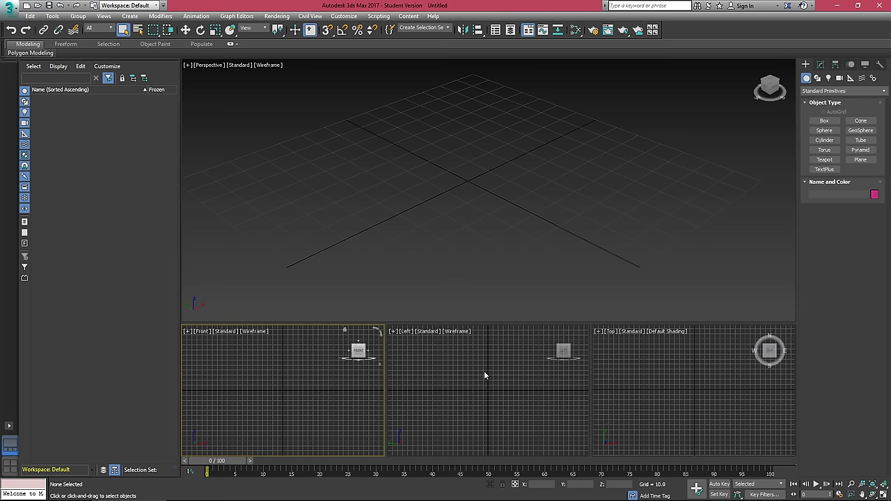
pyautogui.click(669, 333)
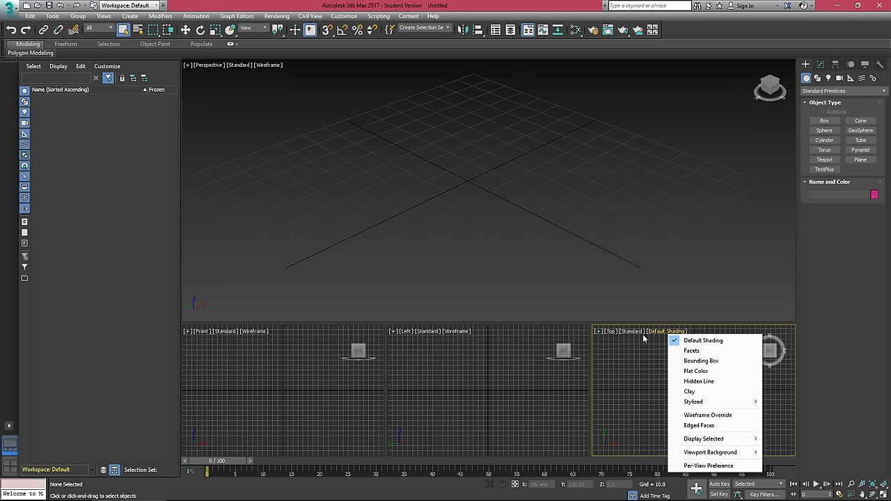
pyautogui.click(717, 416)
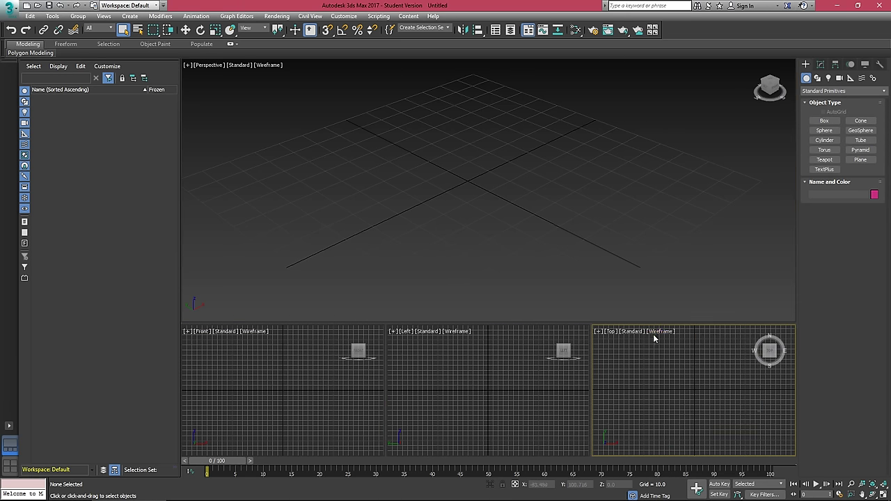
# Set the large Perspective viewport to Default Shading and maximize it.
pyautogui.click(265, 65)
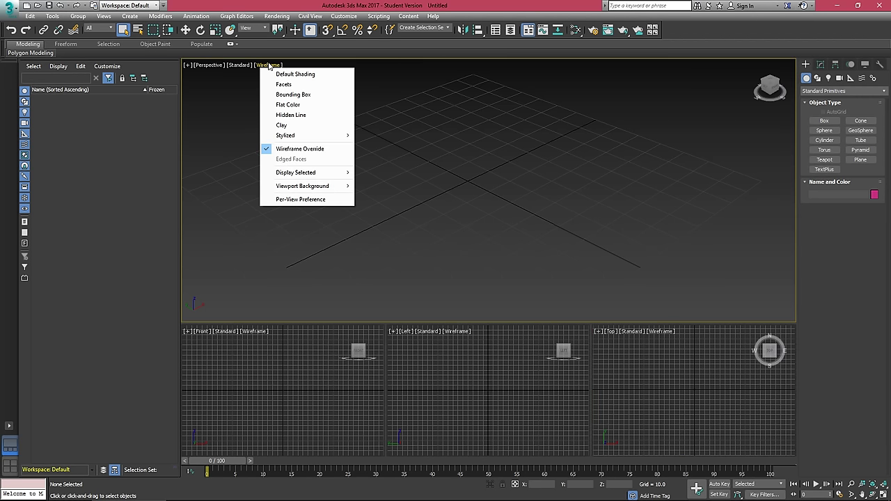
pyautogui.click(282, 74)
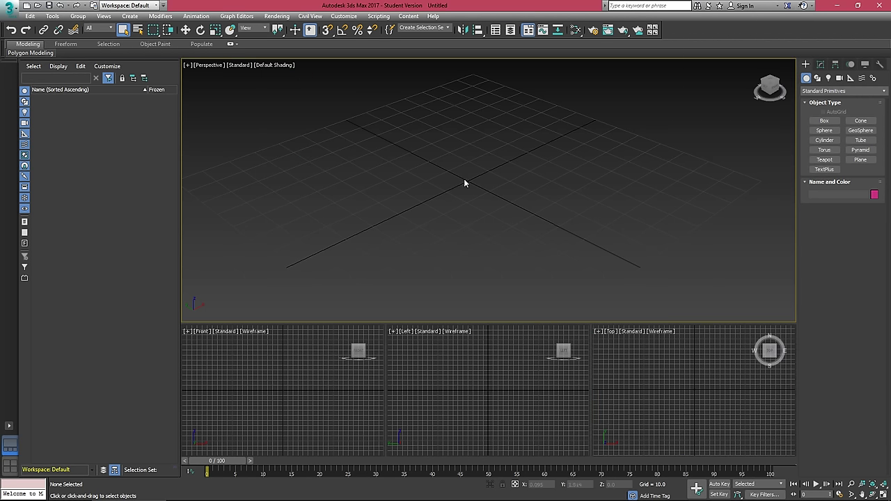
pyautogui.hotkey('alt', 'w')
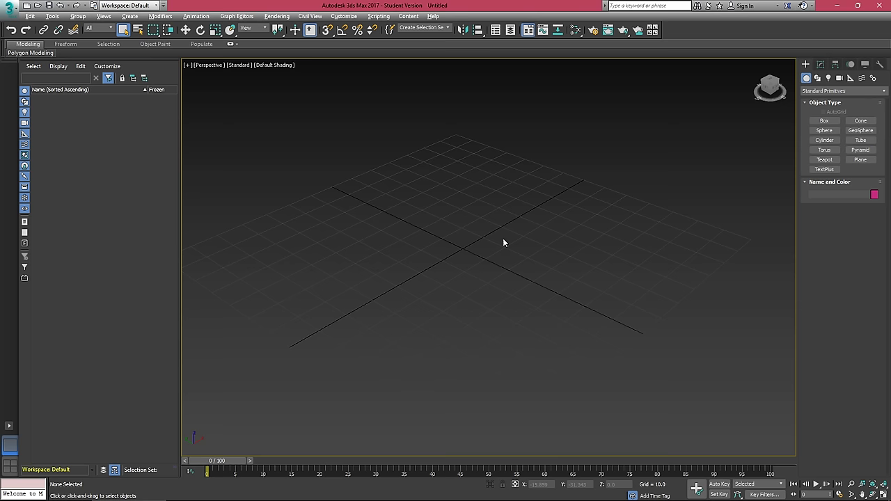
# Create a box about 75.1 long, 59.3 wide and 32.3 high in the Perspective viewport.
pyautogui.moveTo(472, 247); pyautogui.dragTo(489, 238, button='middle')
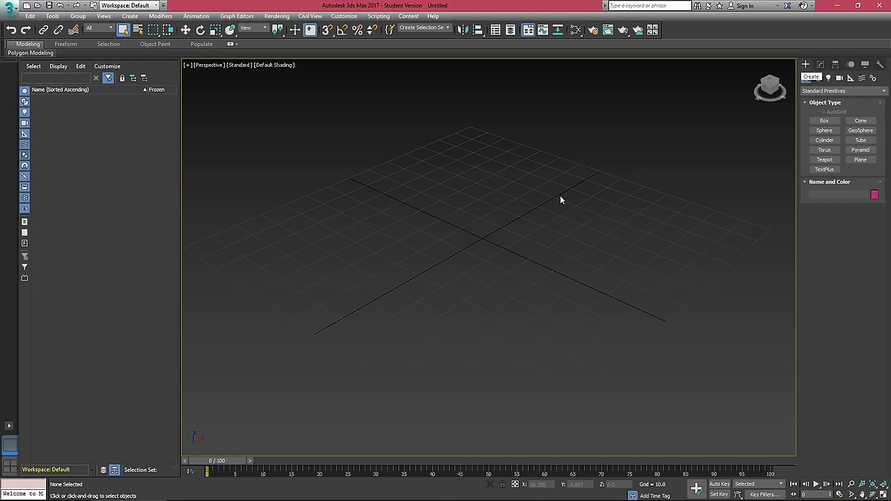
pyautogui.click(825, 121)
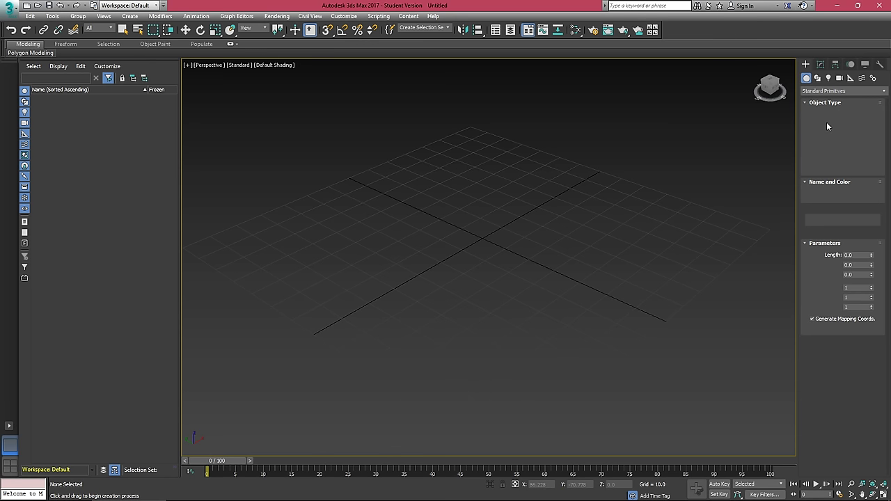
pyautogui.moveTo(362, 215); pyautogui.dragTo(634, 223)
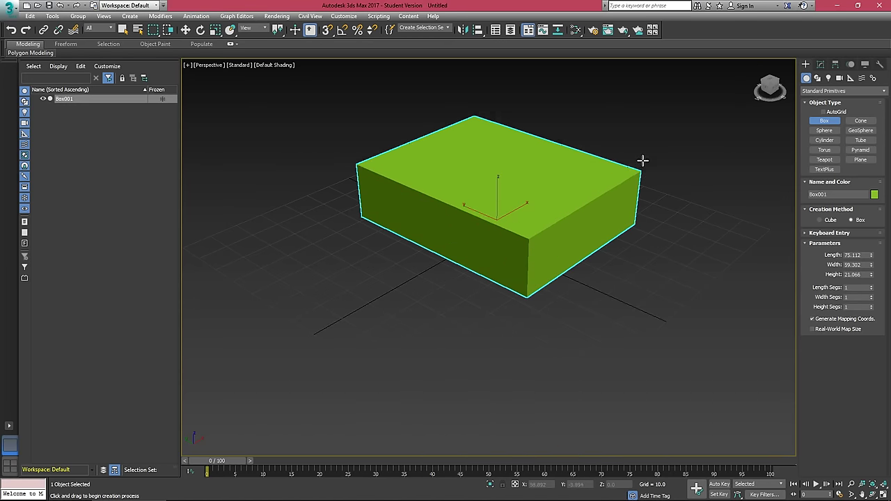
pyautogui.click(638, 131)
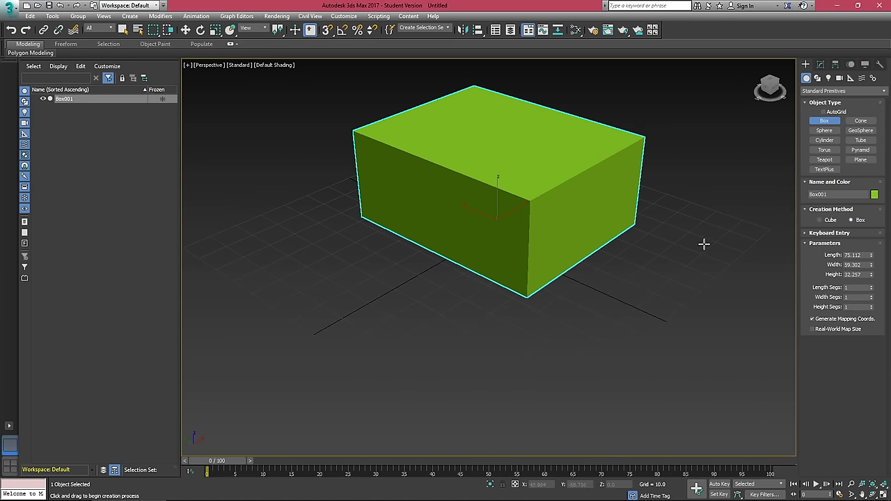
pyautogui.rightClick(712, 137)
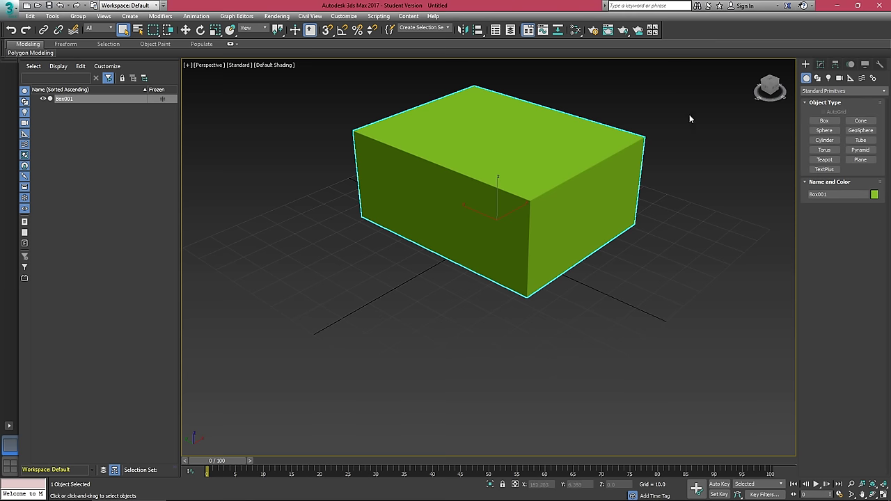
# Turn on Edged Faces for the Perspective viewport and set the box's wireframe display color to Material Color.
pyautogui.click(732, 118)
pyautogui.press('F4')
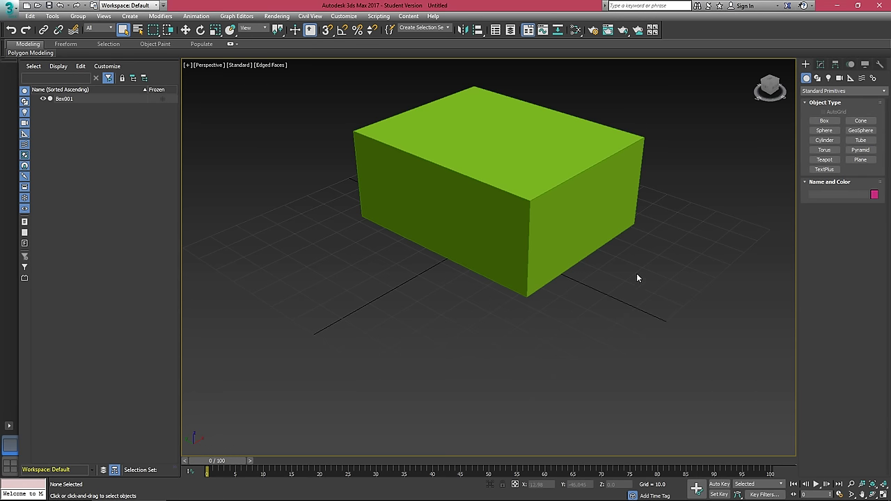
pyautogui.click(865, 68)
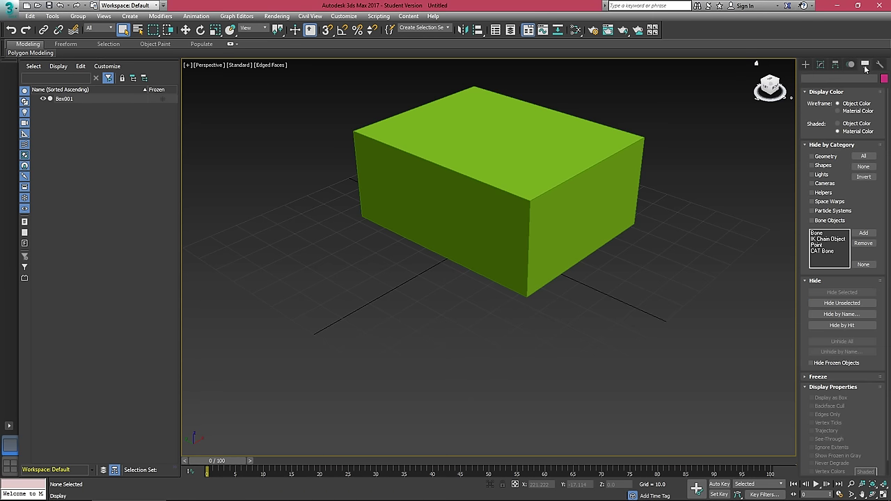
pyautogui.click(633, 187)
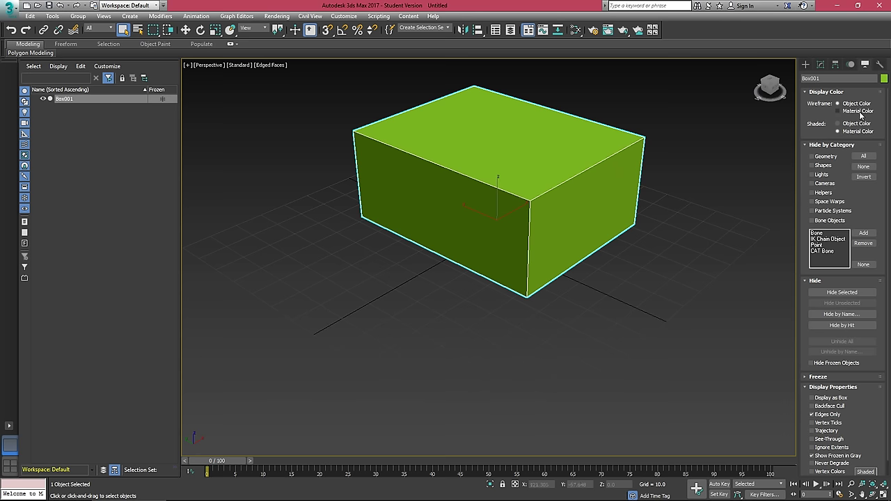
pyautogui.click(856, 111)
pyautogui.click(717, 174)
pyautogui.scroll(3, 585, 254)
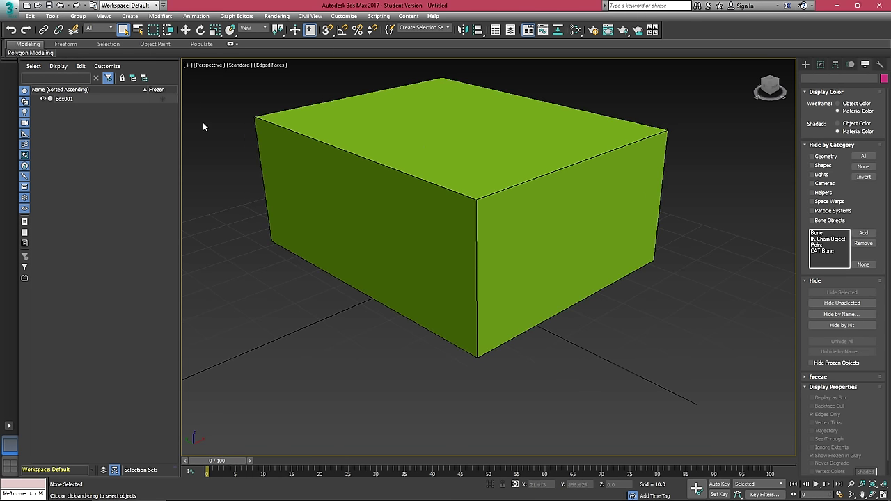
# Switch the Perspective viewport to Wireframe Override and back to shaded display.
pyautogui.press('F3')
pyautogui.keyDown('alt'); pyautogui.moveTo(408, 180); pyautogui.dragTo(439, 175, button='middle'); pyautogui.keyUp('alt')
pyautogui.press('F3')
pyautogui.press('F3')
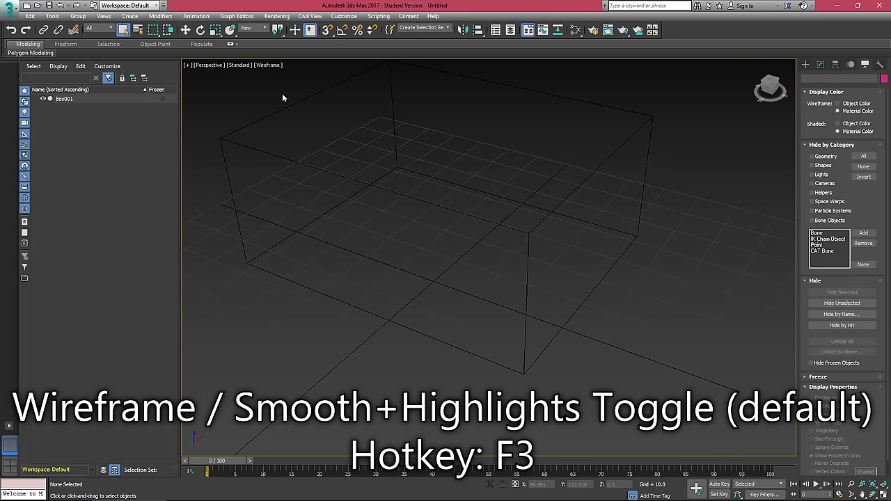
pyautogui.click(259, 65)
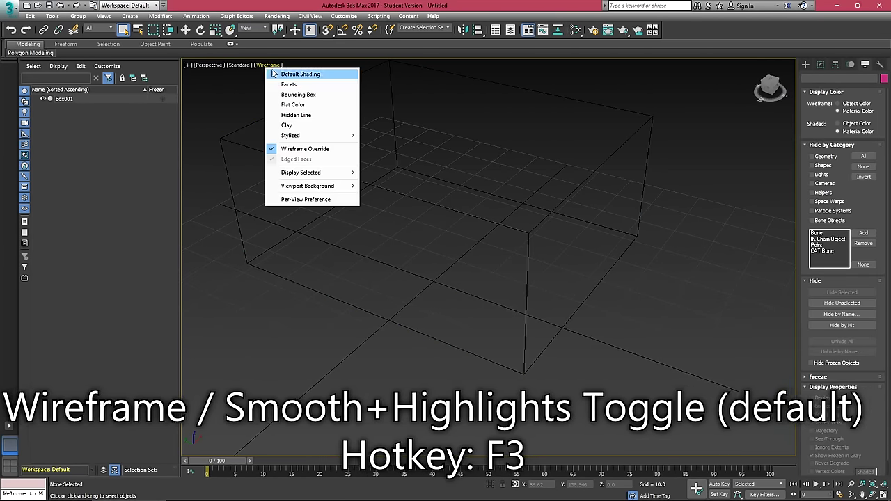
pyautogui.click(314, 149)
# Turn off Edged Faces for the Perspective viewport, trying the toggle on and off once more.
pyautogui.click(271, 65)
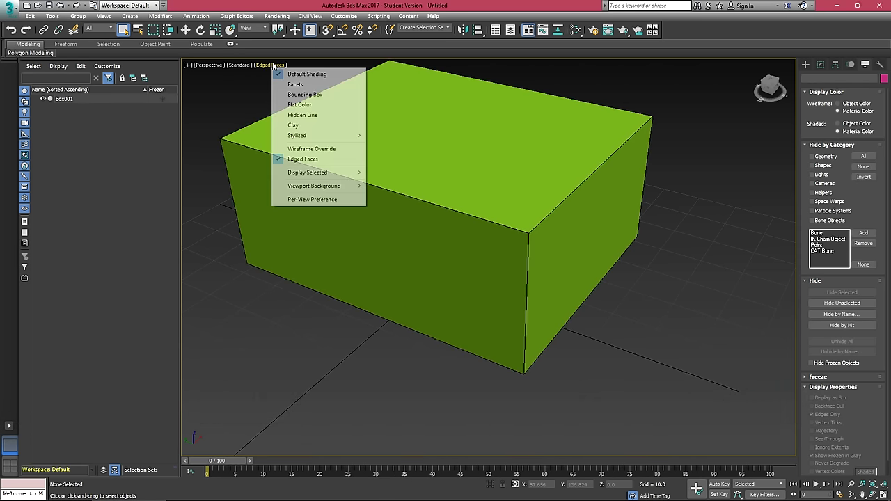
pyautogui.click(314, 160)
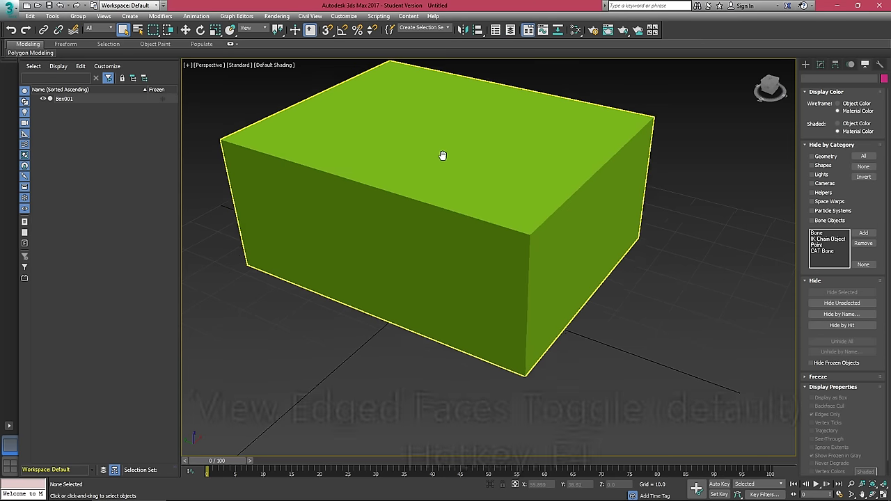
pyautogui.moveTo(441, 155); pyautogui.dragTo(492, 220, button='middle')
pyautogui.press('F4')
pyautogui.press('F4')
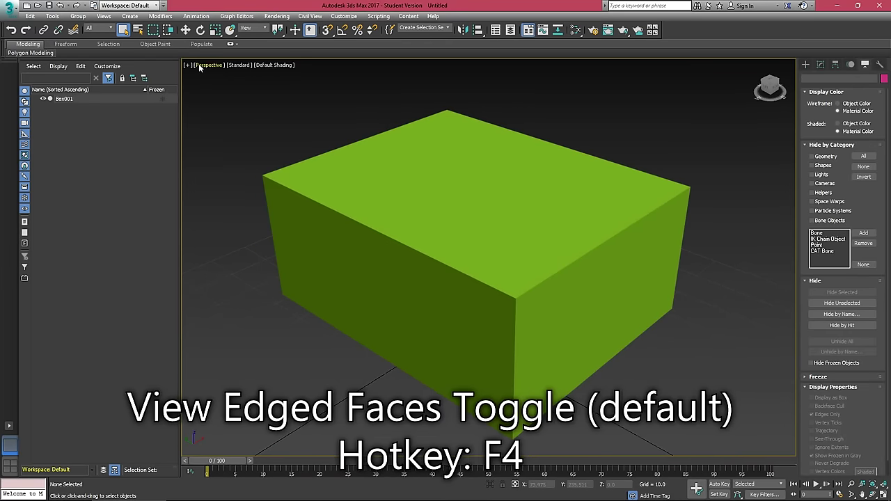
pyautogui.click(240, 65)
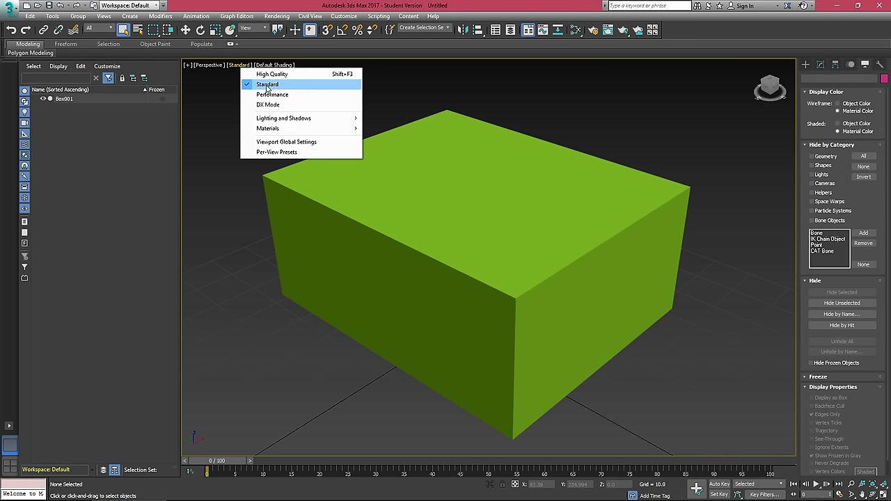
pyautogui.click(295, 268)
pyautogui.keyDown('alt'); pyautogui.moveTo(361, 275); pyautogui.dragTo(432, 274, button='middle'); pyautogui.keyUp('alt')
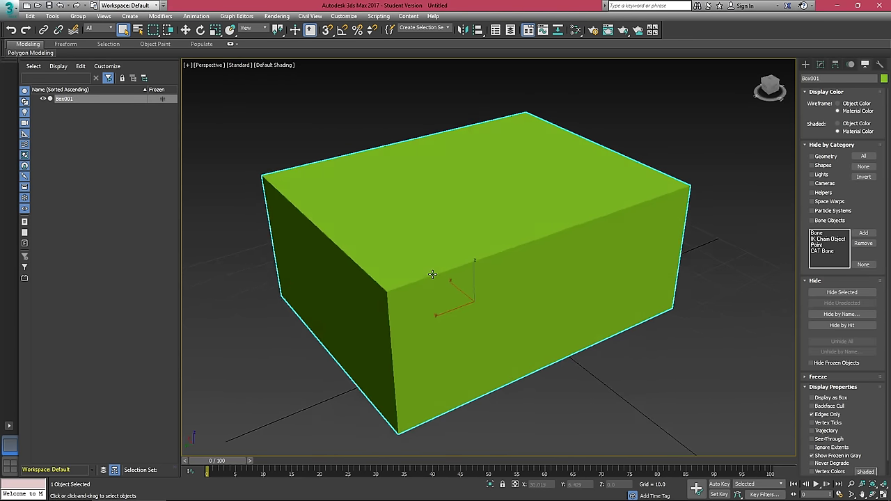
pyautogui.moveTo(585, 260); pyautogui.dragTo(539, 174, button='middle')
pyautogui.scroll(-3, 512, 192)
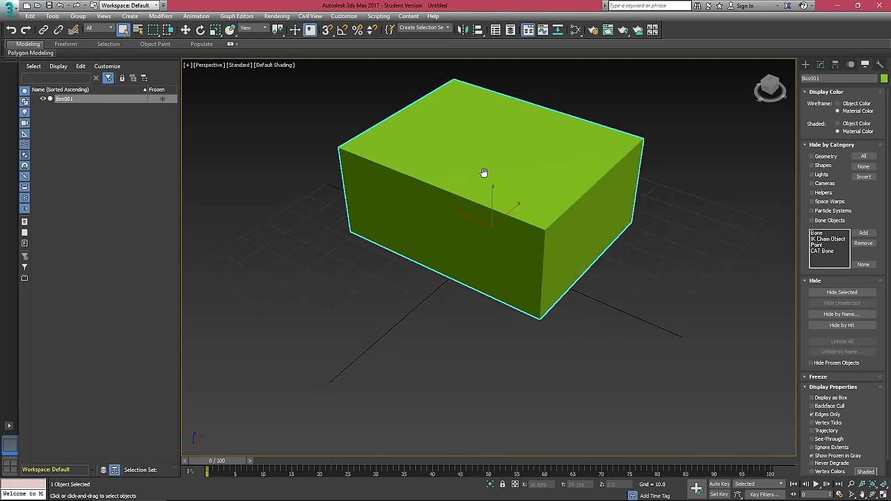
# Create a second, smaller box in front of the green box.
pyautogui.click(806, 64)
pyautogui.click(824, 121)
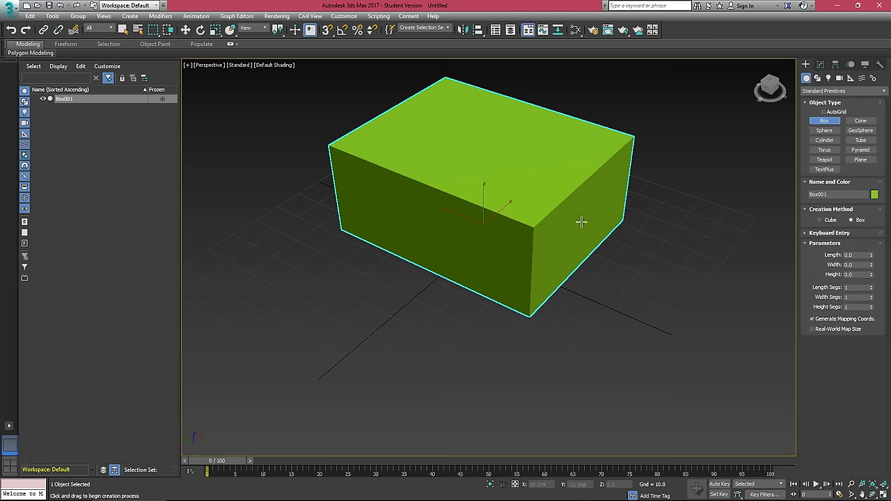
pyautogui.moveTo(297, 321); pyautogui.dragTo(525, 253)
pyautogui.click(522, 200)
pyautogui.rightClick(522, 200)
# Orbit and pan around the two boxes to examine them from several angles, and look over the available orbit modes.
pyautogui.keyDown('alt'); pyautogui.moveTo(516, 202); pyautogui.dragTo(554, 207, button='middle'); pyautogui.keyUp('alt')
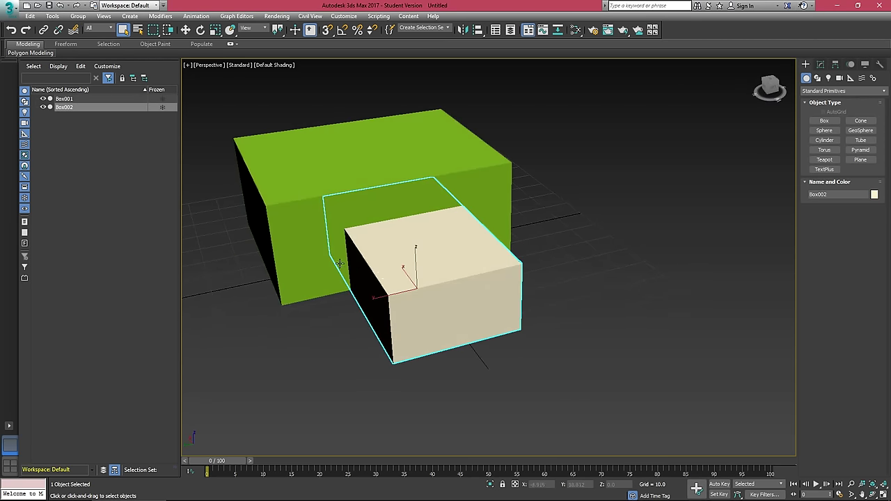
pyautogui.keyDown('alt'); pyautogui.moveTo(363, 284); pyautogui.dragTo(492, 212, button='middle'); pyautogui.keyUp('alt')
pyautogui.click(465, 197)
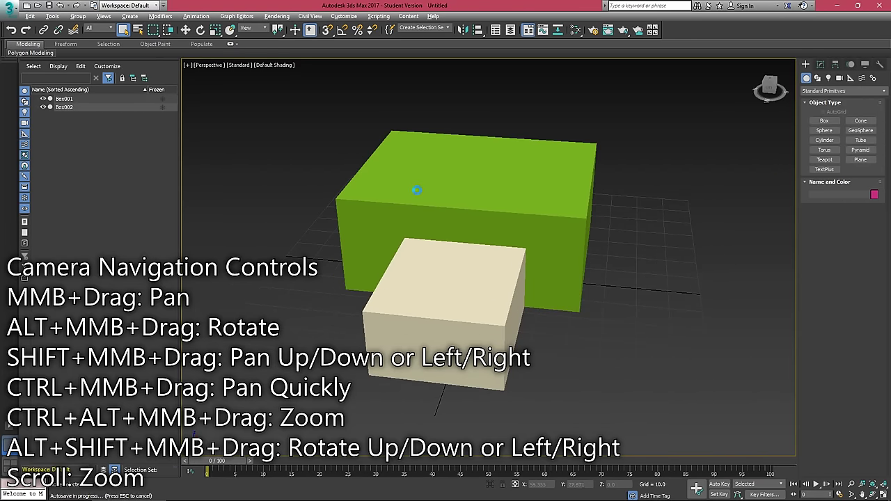
pyautogui.keyDown('alt'); pyautogui.moveTo(417, 190); pyautogui.dragTo(564, 351, button='middle'); pyautogui.keyUp('alt')
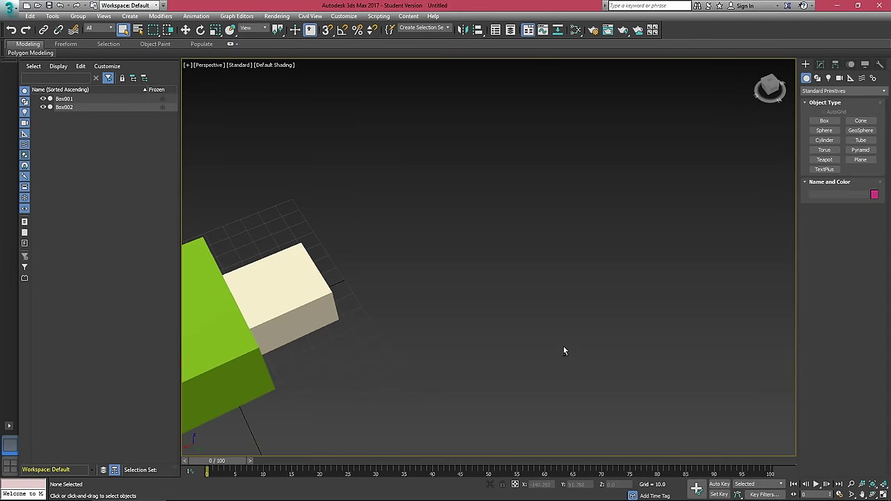
pyautogui.keyDown('alt'); pyautogui.moveTo(465, 210); pyautogui.dragTo(464, 347, button='middle'); pyautogui.keyUp('alt')
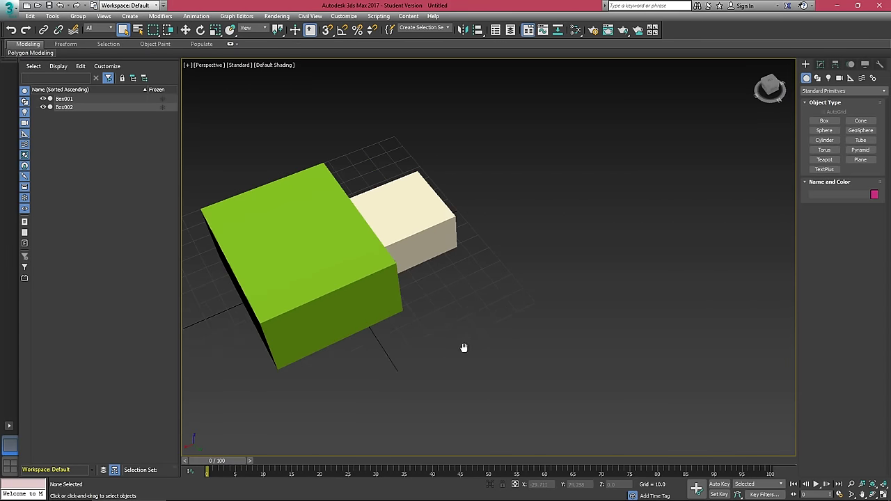
pyautogui.keyDown('alt'); pyautogui.moveTo(529, 299); pyautogui.dragTo(490, 309, button='middle'); pyautogui.keyUp('alt')
pyautogui.moveTo(612, 304); pyautogui.dragTo(398, 264, button='middle')
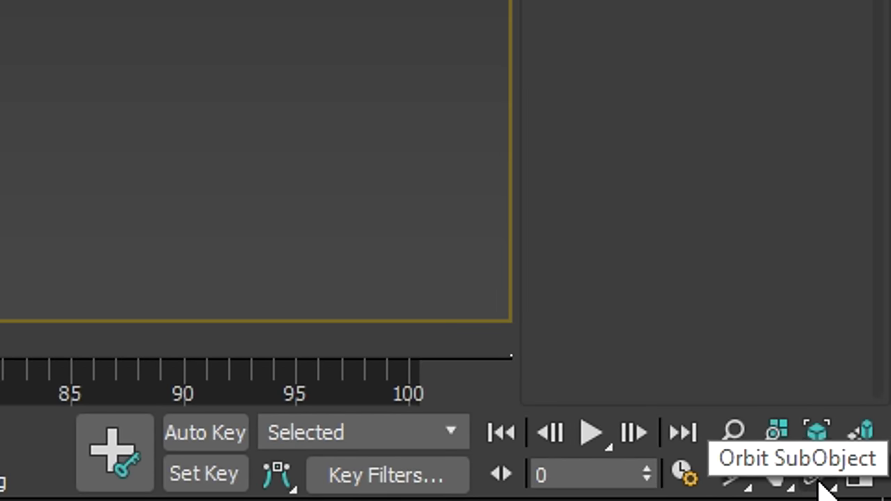
pyautogui.click(820, 480)
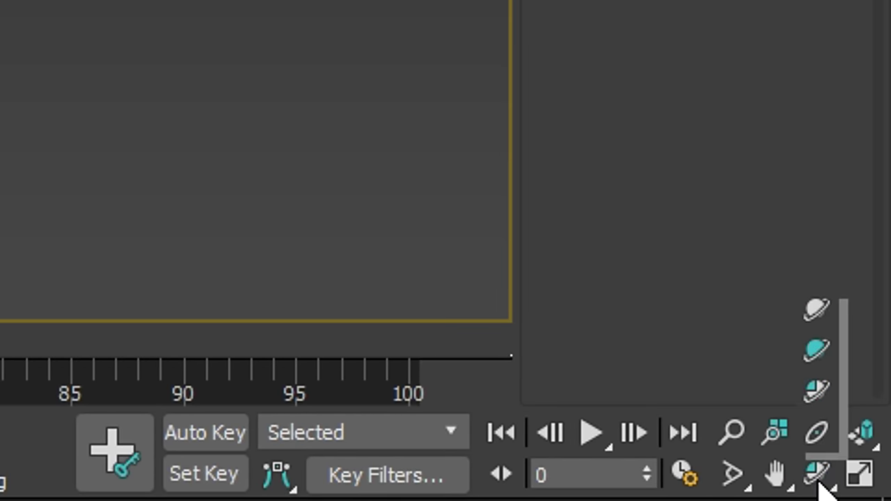
pyautogui.click(820, 442)
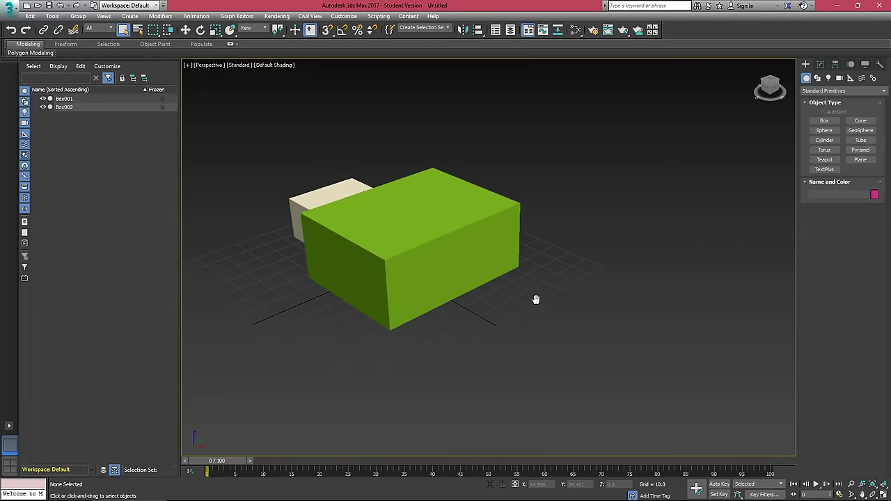
pyautogui.moveTo(536, 300); pyautogui.dragTo(589, 318, button='middle')
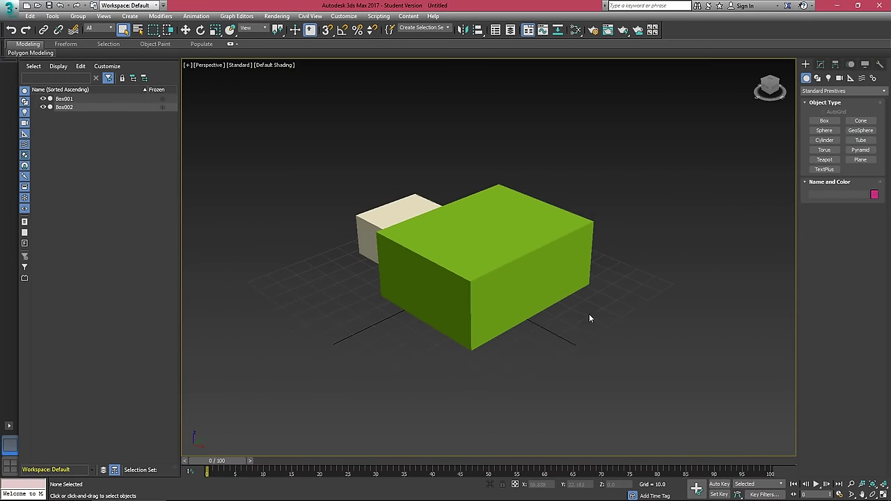
pyautogui.moveTo(492, 251); pyautogui.dragTo(407, 268)
# Create a sphere with a radius of about 18.75 beside the green box and turn on Edged Faces.
pyautogui.click(825, 130)
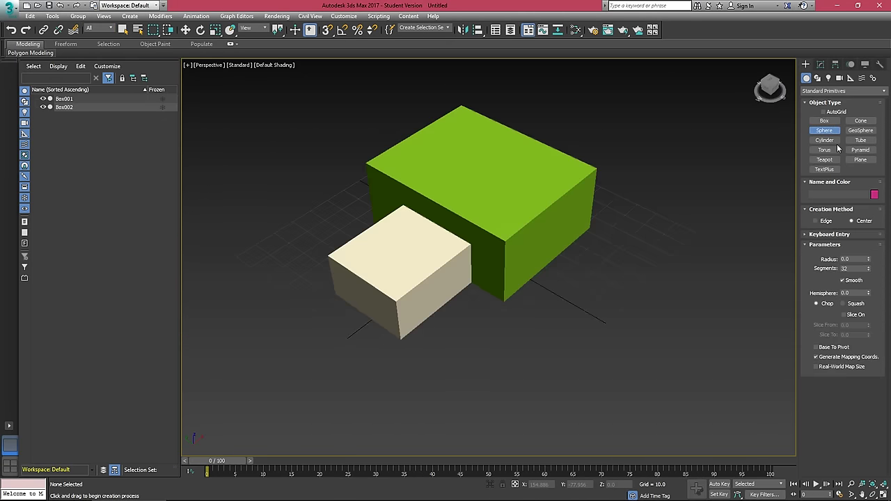
pyautogui.rightClick(730, 123)
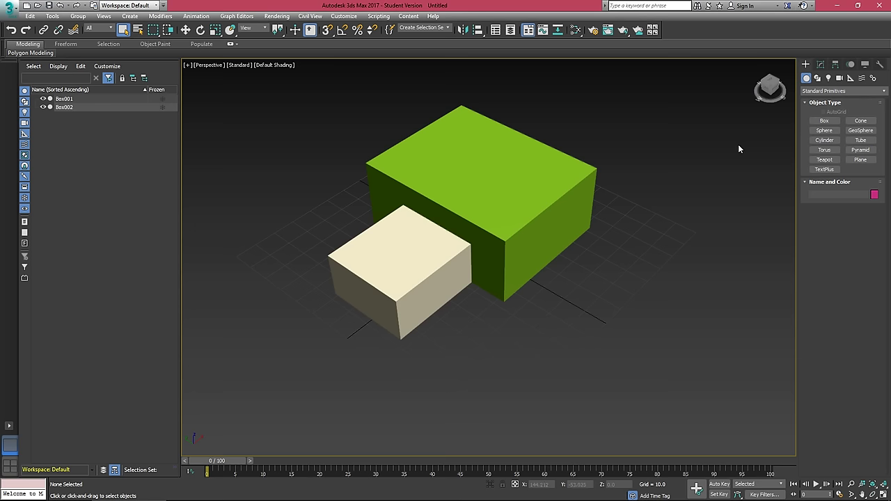
pyautogui.click(836, 130)
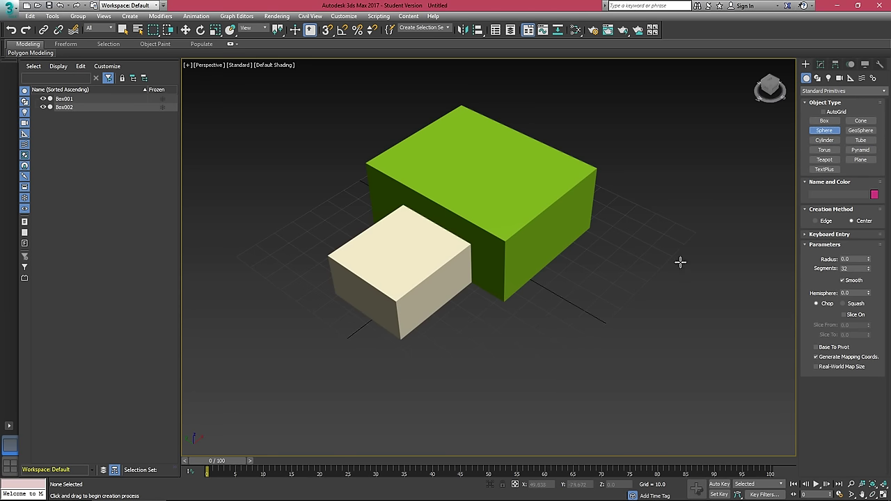
pyautogui.moveTo(630, 210); pyautogui.dragTo(655, 194)
pyautogui.moveTo(666, 209); pyautogui.dragTo(600, 217, button='middle')
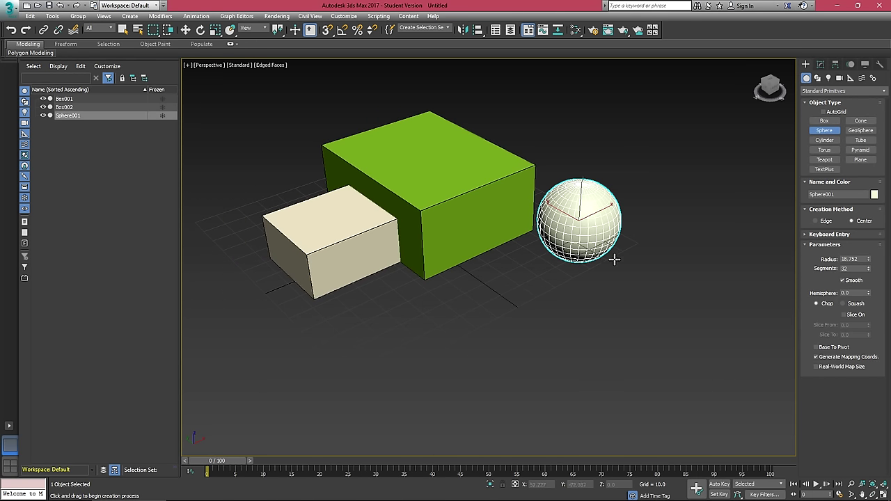
pyautogui.moveTo(515, 260); pyautogui.dragTo(577, 258, button='middle')
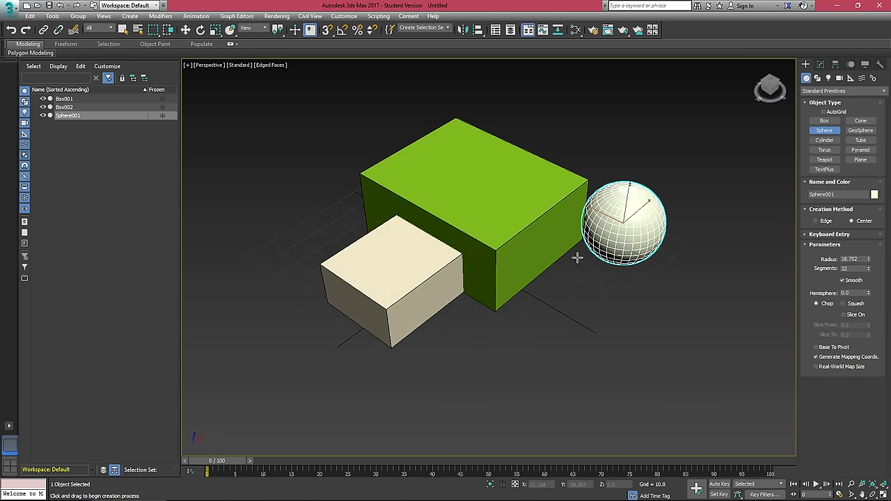
# Reduce the sphere's number of segments to give it a coarser mesh.
pyautogui.scroll(5, 613, 244)
pyautogui.moveTo(627, 243); pyautogui.dragTo(328, 207, button='middle')
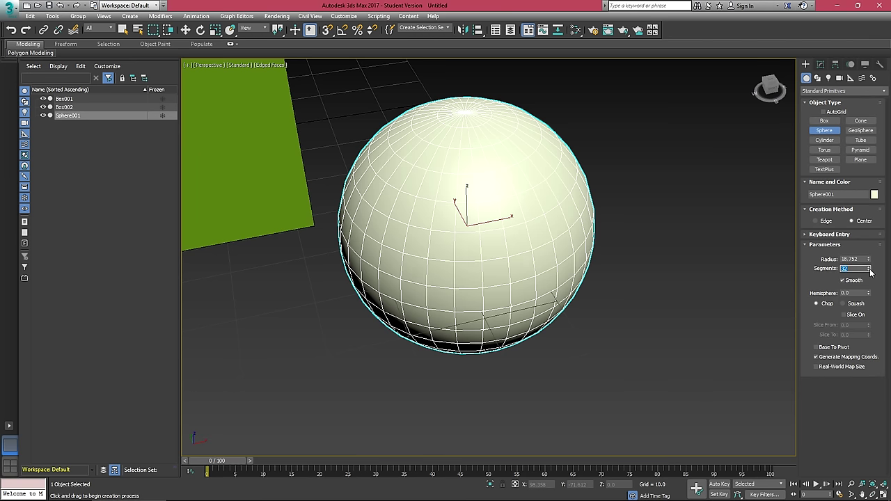
pyautogui.moveTo(870, 271); pyautogui.dragTo(869, 277)
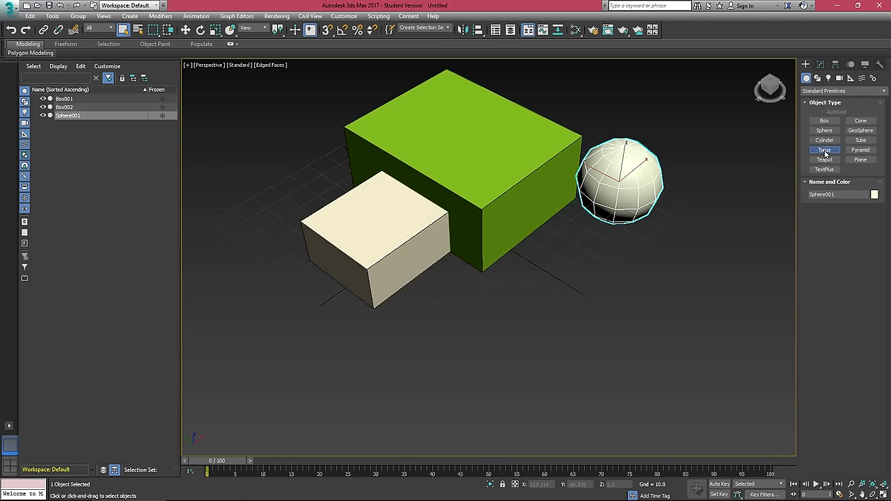
# Create a torus in front of the green box with Radius 1 about 50.0 and Radius 2 about 9.6.
pyautogui.click(825, 151)
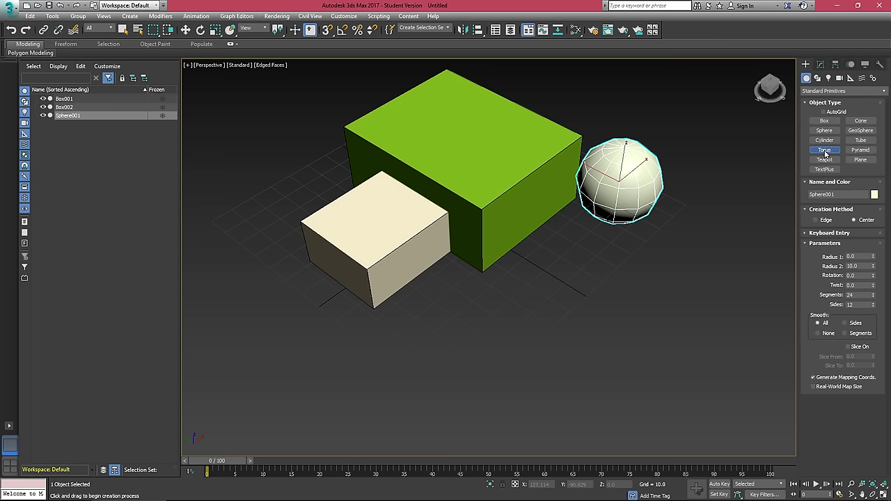
pyautogui.moveTo(564, 282); pyautogui.dragTo(682, 395)
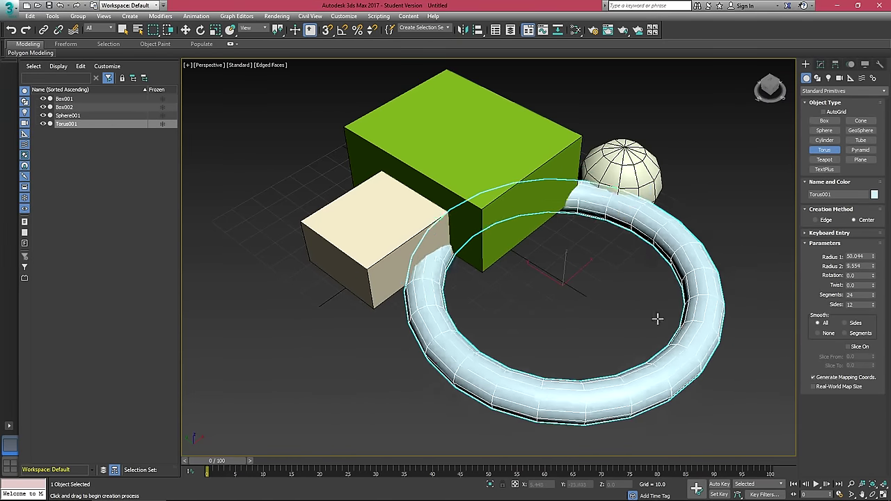
# Finish the torus with Radius 1 about 38.6 and Radius 2 about 21.0, and undo its creation.
pyautogui.click(609, 294)
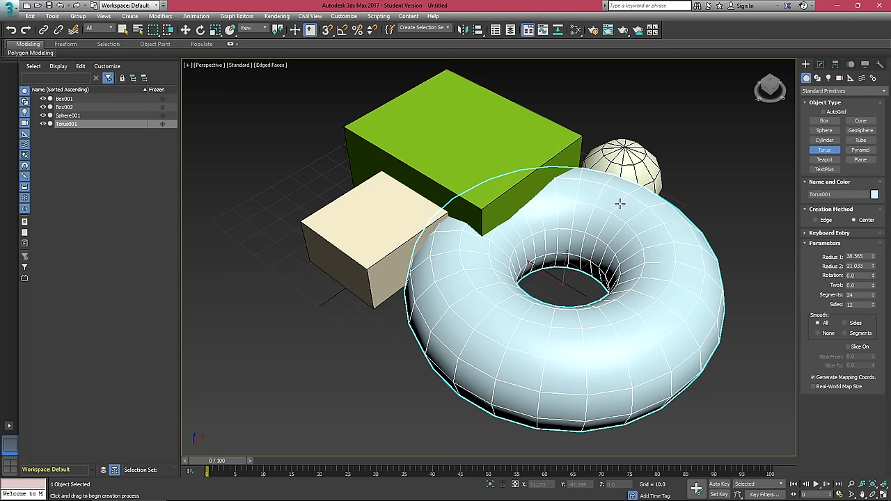
pyautogui.moveTo(661, 219)
pyautogui.keyDown('alt'); pyautogui.mouseDown(button='middle')
pyautogui.moveTo(636, 219)
pyautogui.moveTo(654, 213)
pyautogui.moveTo(670, 226)
pyautogui.mouseUp(button='middle'); pyautogui.keyUp('alt')
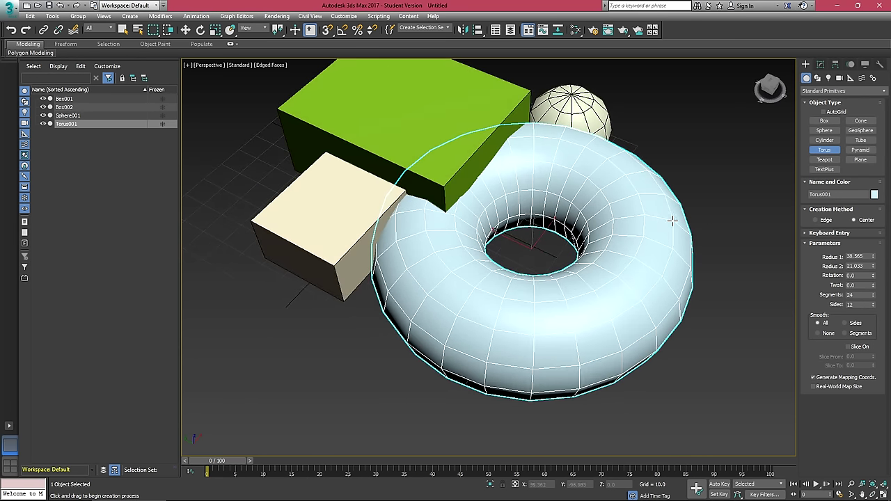
pyautogui.hotkey('ctrl', 'z')
pyautogui.rightClick(650, 156)
pyautogui.moveTo(451, 131); pyautogui.dragTo(444, 291, button='middle')
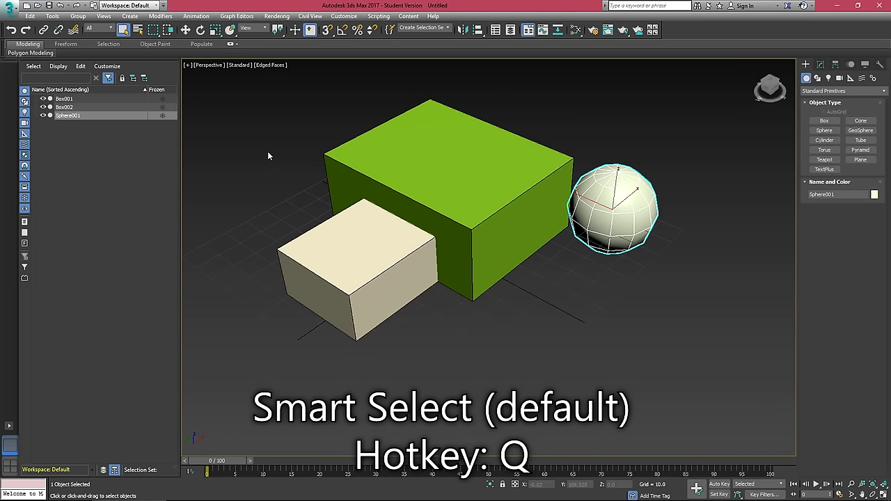
# Use Smart Select to select the beige box, the green box and the sphere one after another.
pyautogui.click(357, 251)
pyautogui.click(445, 153)
pyautogui.click(612, 209)
pyautogui.click(446, 153)
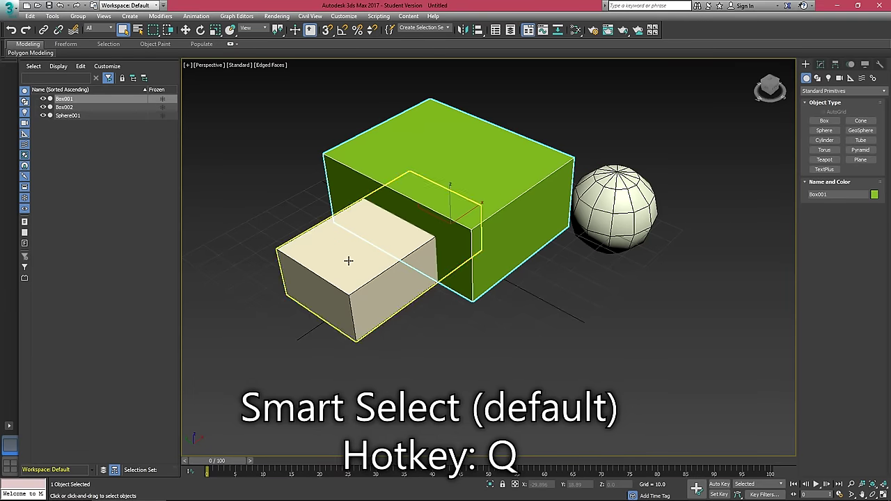
pyautogui.click(348, 260)
pyautogui.moveTo(292, 178); pyautogui.dragTo(318, 194, button='middle')
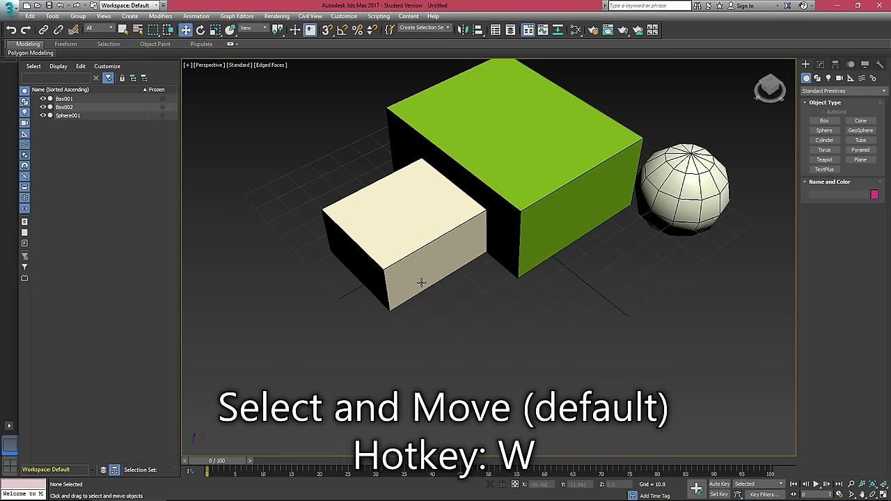
# Move the beige box along its axes and planes to about X -58.8, Y 1.3, Z 4.1.
pyautogui.moveTo(430, 228); pyautogui.dragTo(455, 221)
pyautogui.keyDown('alt'); pyautogui.moveTo(480, 307); pyautogui.dragTo(504, 265, button='middle'); pyautogui.keyUp('alt')
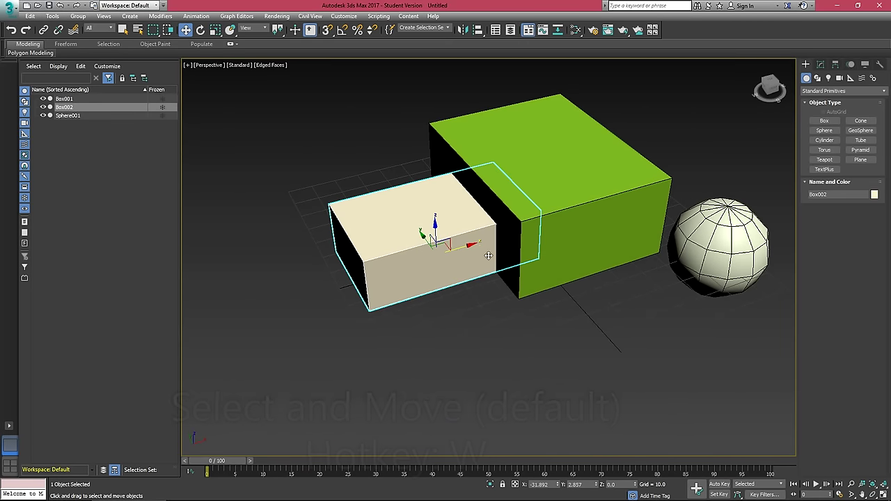
pyautogui.scroll(2, 447, 247)
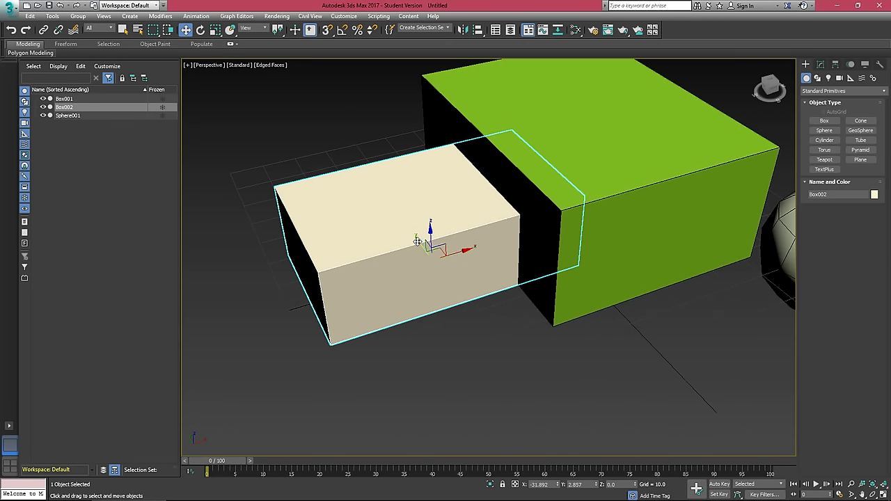
pyautogui.keyDown('alt'); pyautogui.moveTo(415, 254); pyautogui.dragTo(439, 242, button='middle'); pyautogui.keyUp('alt')
pyautogui.moveTo(440, 243); pyautogui.dragTo(553, 268)
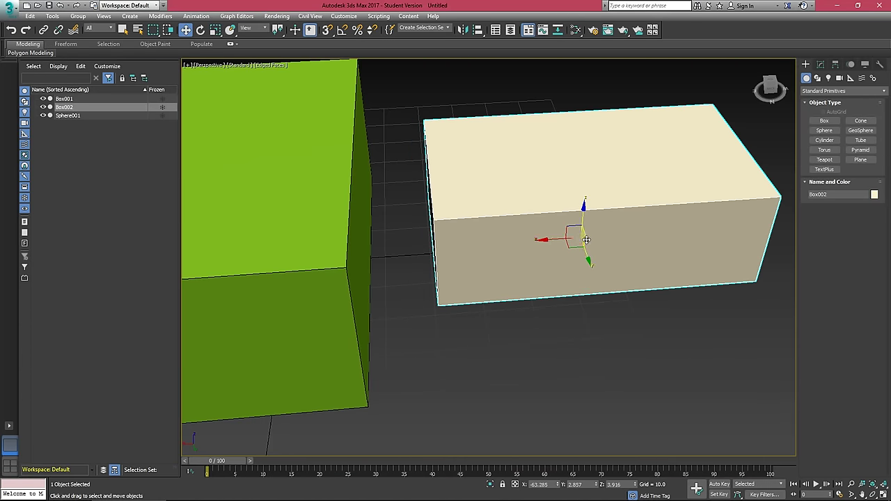
pyautogui.moveTo(581, 238); pyautogui.dragTo(547, 238)
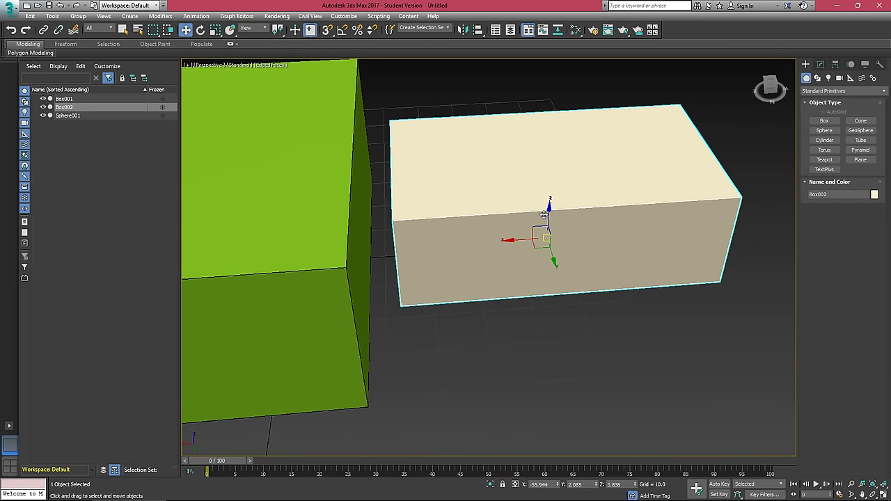
pyautogui.moveTo(537, 228); pyautogui.dragTo(567, 231)
pyautogui.keyDown('alt'); pyautogui.moveTo(567, 230); pyautogui.dragTo(566, 240, button='middle'); pyautogui.keyUp('alt')
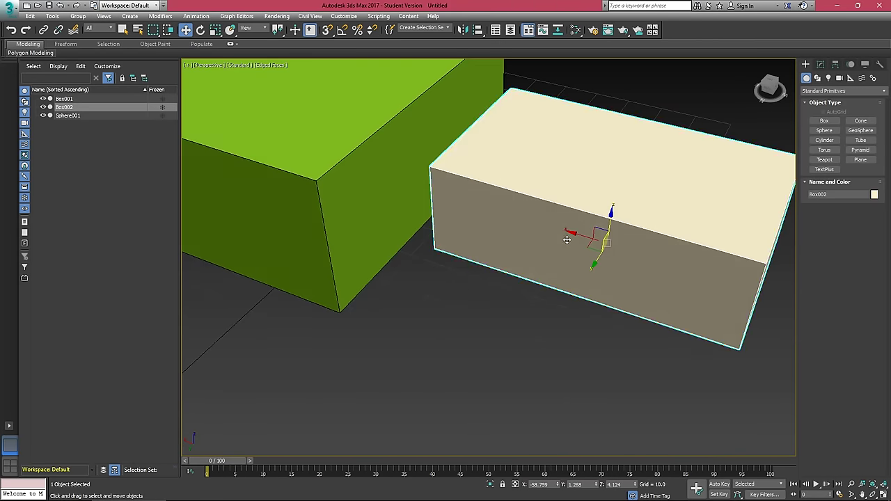
# Rotate the beige box with Select and Rotate to about X -96.7, Y -41.6, Z 4.4 degrees.
pyautogui.scroll(-10, 567, 240)
pyautogui.press('e')
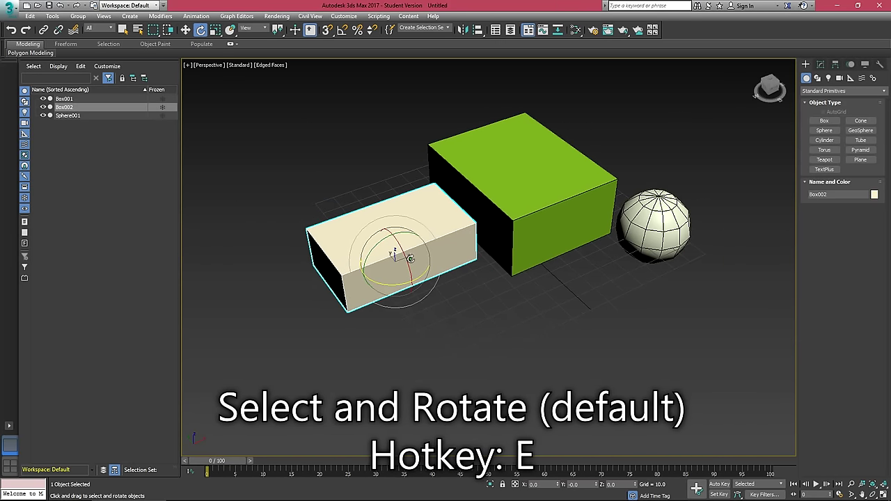
pyautogui.scroll(3, 383, 273)
pyautogui.keyDown('alt'); pyautogui.moveTo(411, 258); pyautogui.dragTo(439, 284, button='middle'); pyautogui.keyUp('alt')
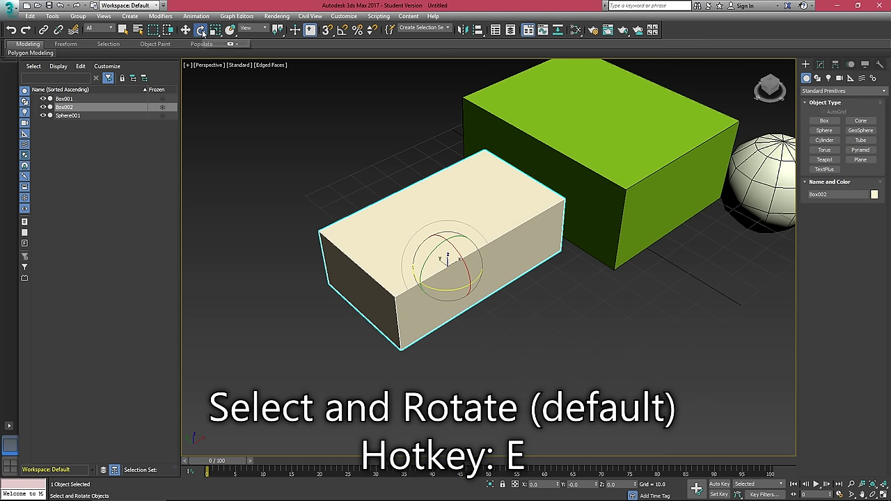
pyautogui.moveTo(461, 286); pyautogui.dragTo(386, 197)
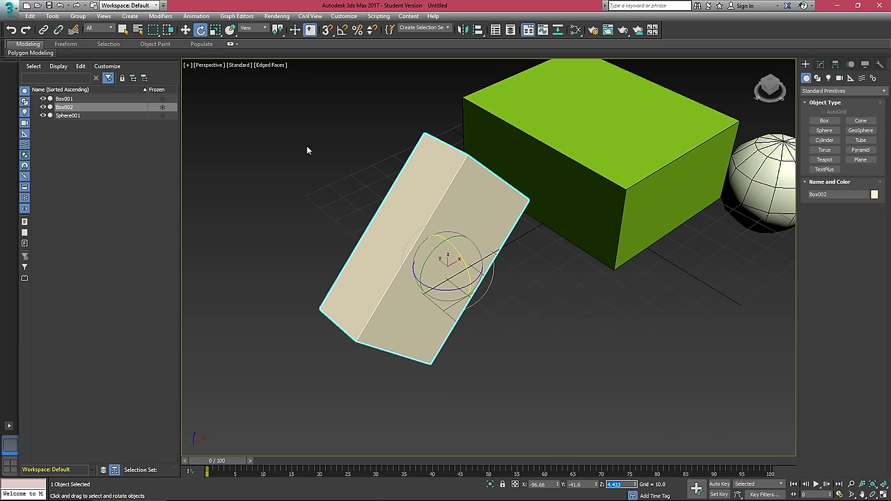
pyautogui.click(289, 169)
# Set the beige box's position to X 0, Y 0, Z 0.
pyautogui.click(186, 30)
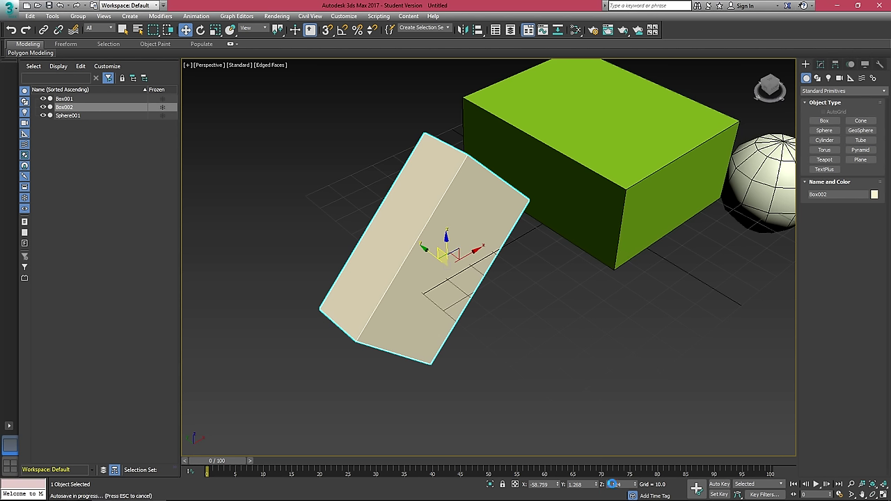
pyautogui.moveTo(561, 486); pyautogui.dragTo(555, 453)
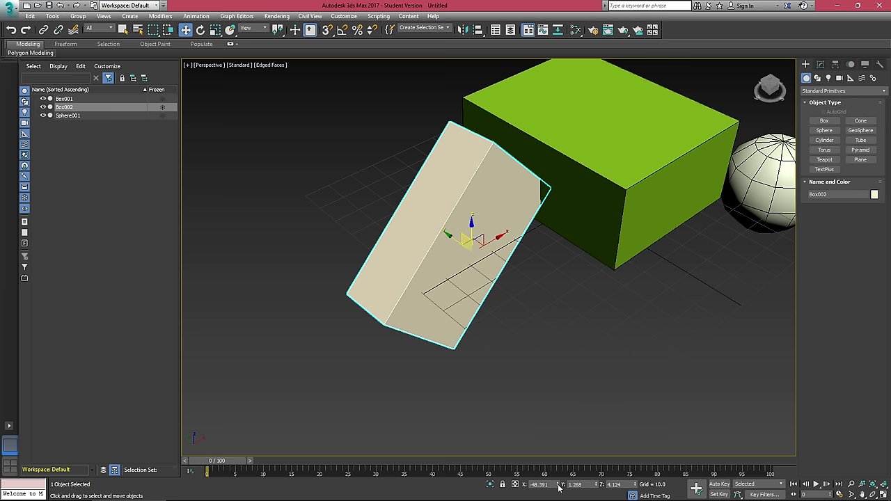
pyautogui.rightClick(559, 488)
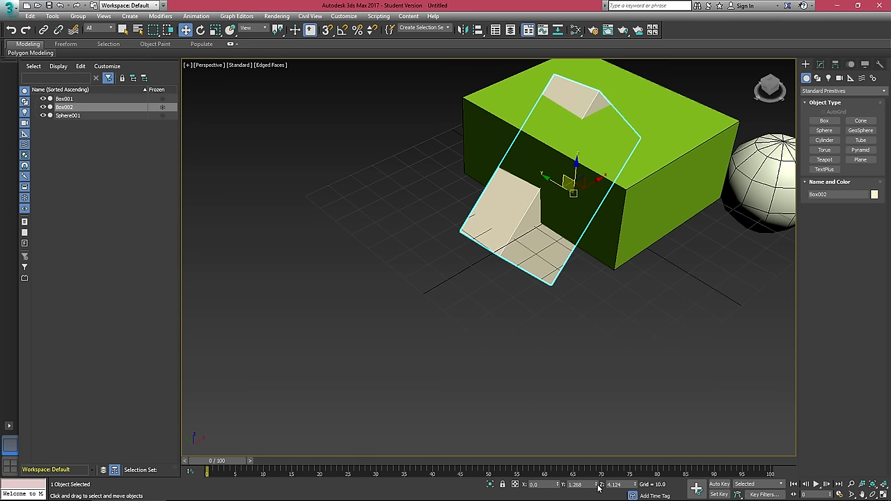
pyautogui.rightClick(635, 487)
# Move the green box away from the beige box to about X 12.9, Y 97.3, Z 0.
pyautogui.keyDown('alt'); pyautogui.moveTo(637, 249); pyautogui.dragTo(607, 277, button='middle'); pyautogui.keyUp('alt')
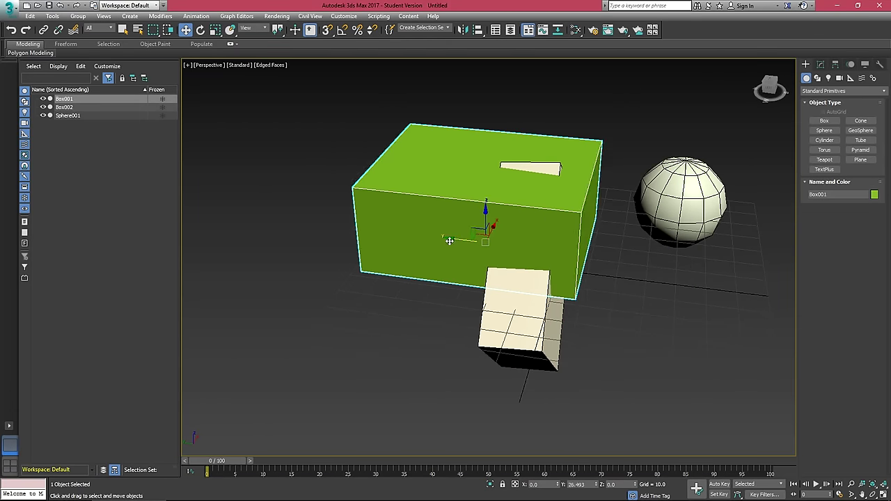
pyautogui.keyDown('alt'); pyautogui.moveTo(449, 240); pyautogui.dragTo(581, 420, button='middle'); pyautogui.keyUp('alt')
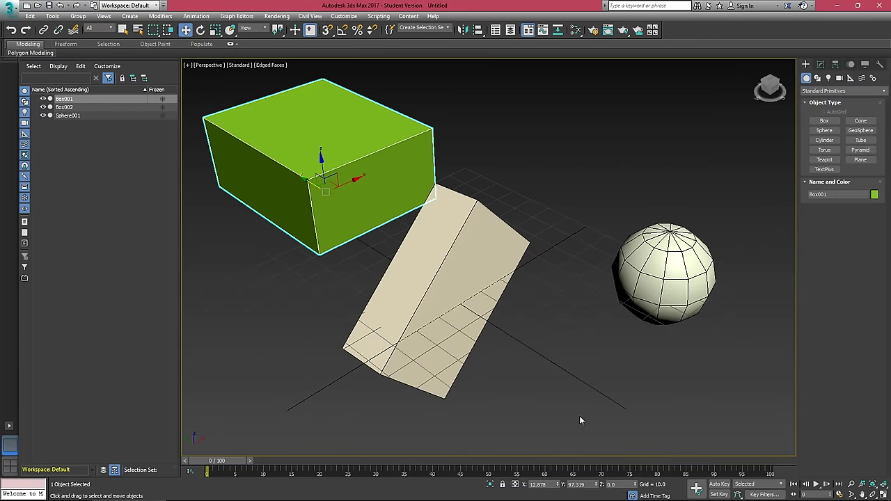
# Reset the beige box's rotation to 0 on the X, Y and Z axes.
pyautogui.press('e')
pyautogui.click(456, 300)
pyautogui.keyDown('alt'); pyautogui.moveTo(456, 300); pyautogui.dragTo(485, 268, button='middle'); pyautogui.keyUp('alt')
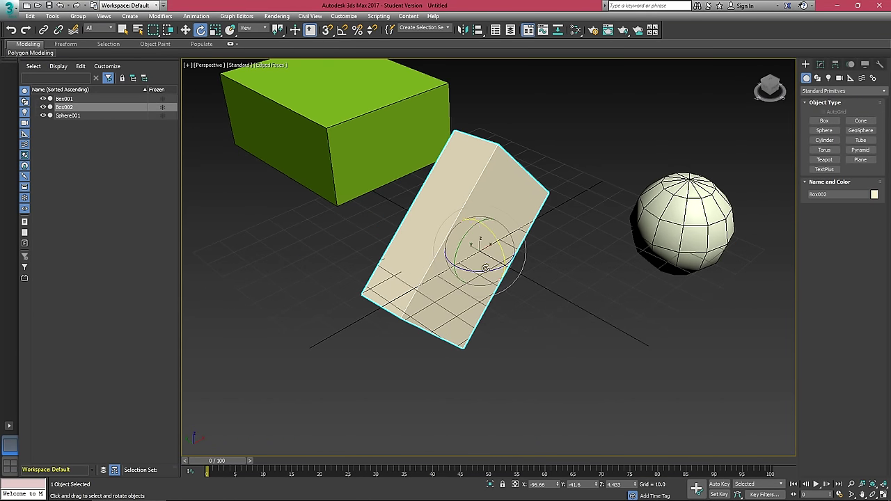
pyautogui.rightClick(560, 487)
pyautogui.rightClick(596, 487)
pyautogui.rightClick(635, 486)
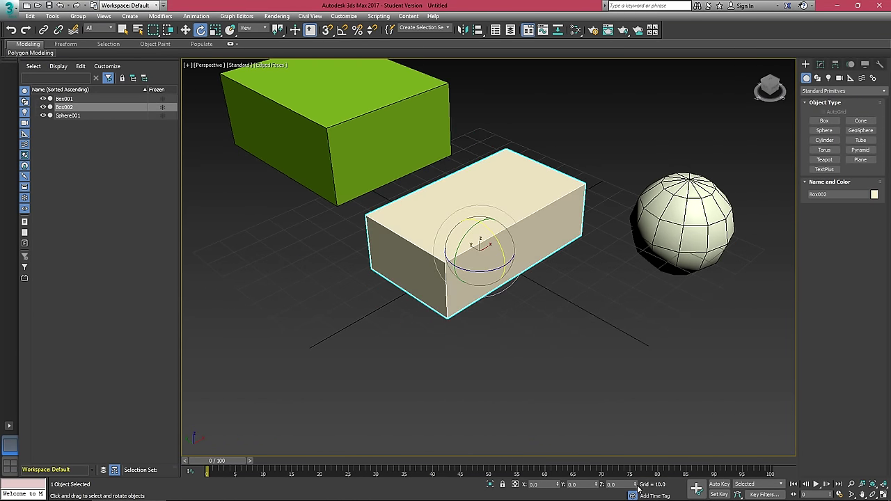
# Scale the beige box to about 268% on X, 238% on Y and 334% on Z.
pyautogui.keyDown('alt'); pyautogui.moveTo(412, 209); pyautogui.dragTo(443, 212, button='middle'); pyautogui.keyUp('alt')
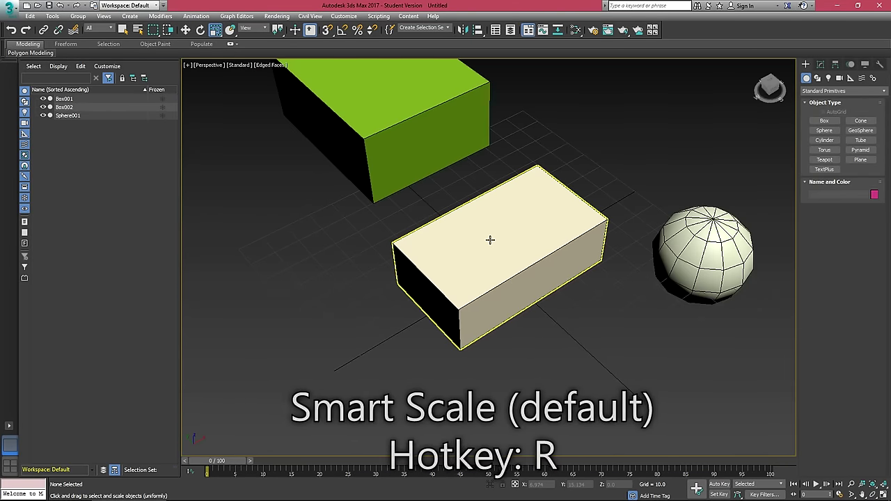
pyautogui.click(490, 239)
pyautogui.keyDown('alt'); pyautogui.moveTo(527, 248); pyautogui.dragTo(519, 244, button='middle'); pyautogui.keyUp('alt')
pyautogui.scroll(3, 512, 295)
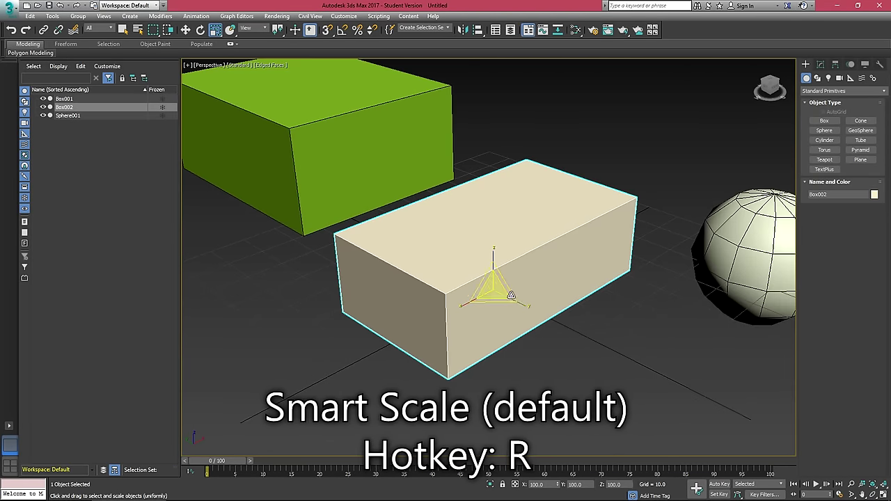
pyautogui.moveTo(509, 291); pyautogui.dragTo(547, 208)
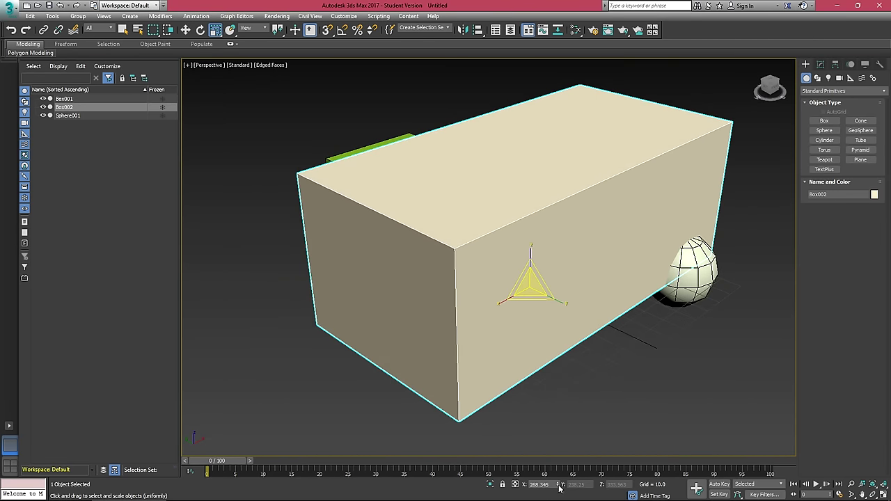
# Reduce the beige box's scale to 0 and bring it back up to 97% uniformly.
pyautogui.rightClick(558, 486)
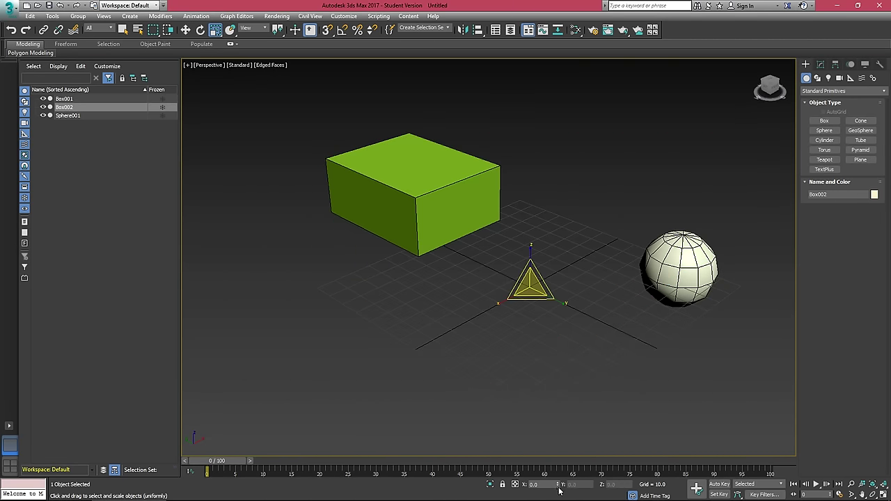
pyautogui.moveTo(560, 467); pyautogui.dragTo(582, 468)
pyautogui.rightClick(558, 485)
pyautogui.scroll(5, 534, 284)
pyautogui.scroll(-5, 557, 392)
pyautogui.moveTo(559, 486); pyautogui.dragTo(594, 243)
pyautogui.scroll(5, 585, 292)
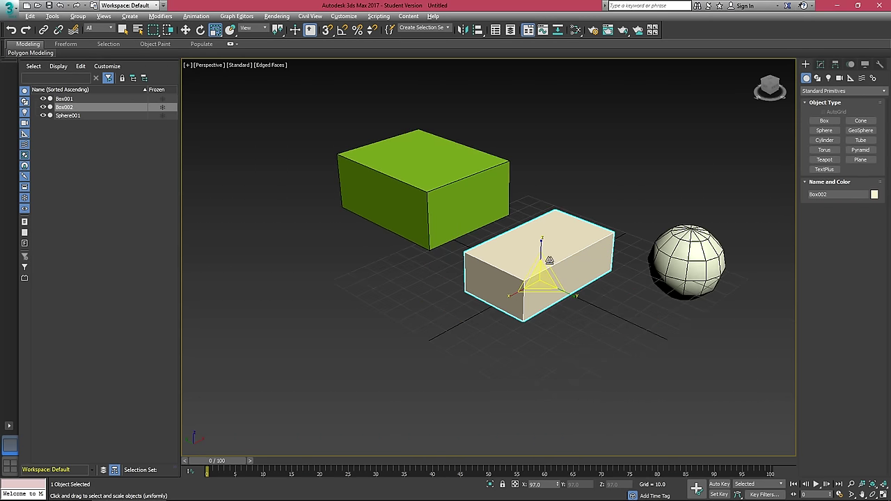
# Cycle through the selection region shapes and try them out on the two boxes and the sphere.
pyautogui.press('w')
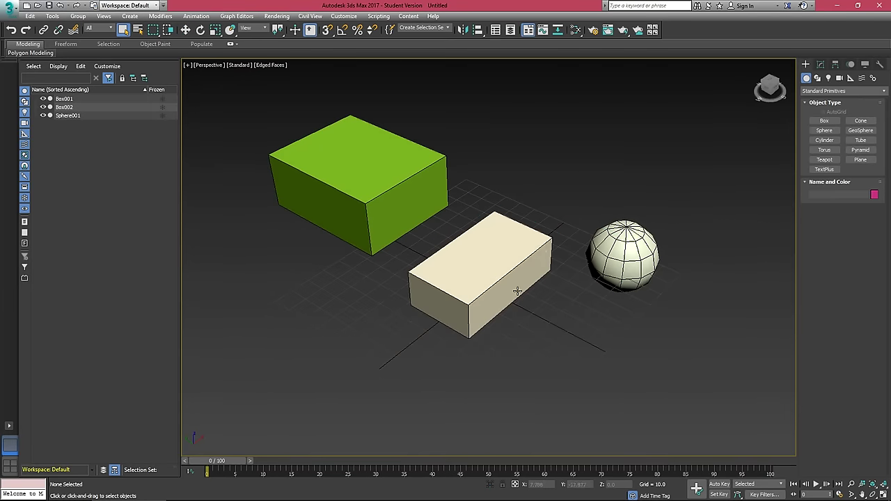
pyautogui.moveTo(514, 262); pyautogui.dragTo(507, 267, button='middle')
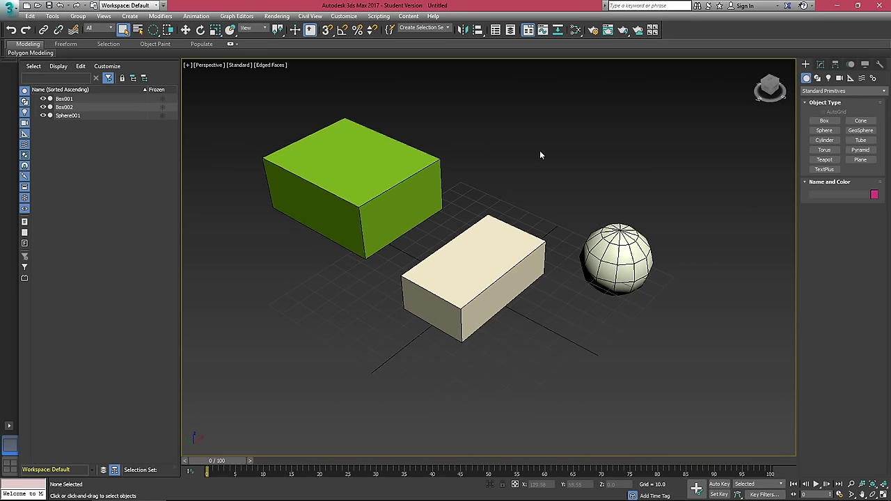
pyautogui.press('q')
pyautogui.press('q')
pyautogui.press('q')
pyautogui.moveTo(577, 316); pyautogui.dragTo(332, 325)
pyautogui.moveTo(488, 178); pyautogui.dragTo(567, 238)
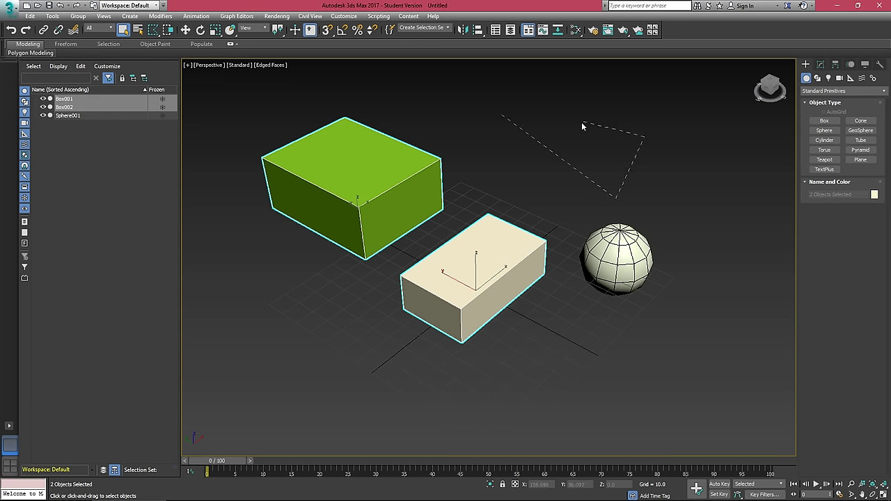
pyautogui.click(507, 116)
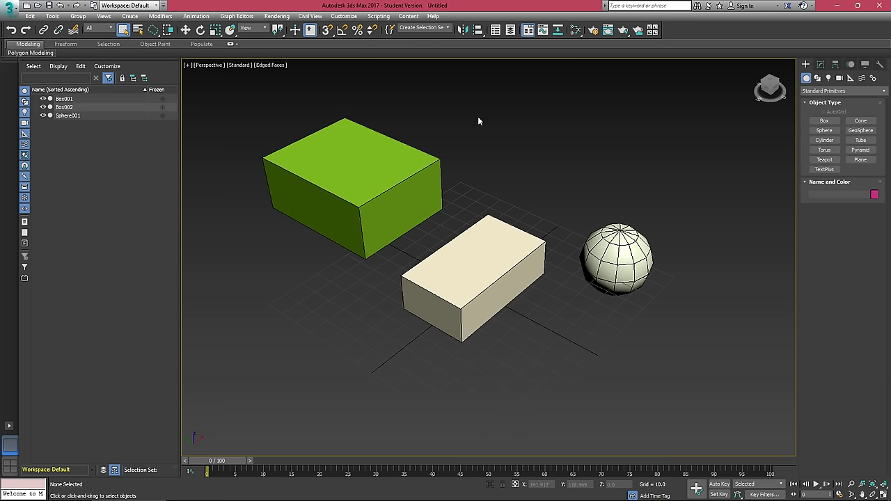
pyautogui.moveTo(579, 99)
pyautogui.mouseDown()
pyautogui.moveTo(446, 355)
pyautogui.moveTo(639, 92)
pyautogui.moveTo(582, 103)
pyautogui.mouseUp()
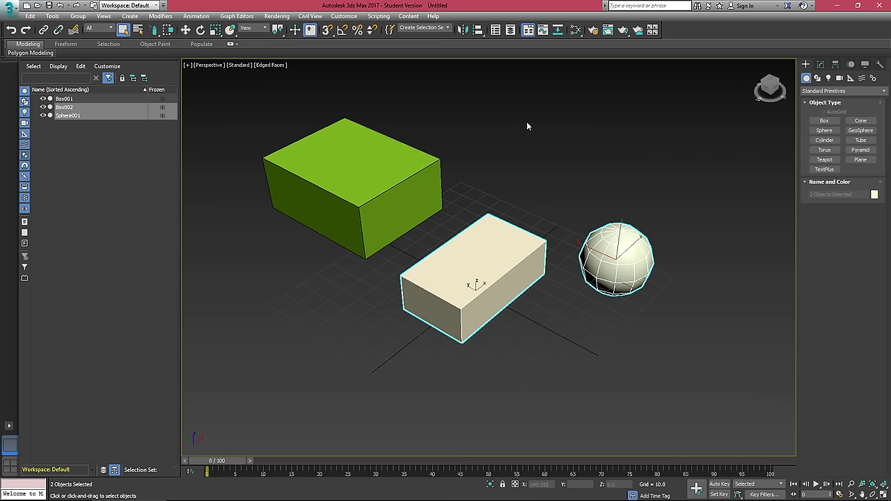
# Select all objects in the scene and clear the selection.
pyautogui.click(350, 251)
pyautogui.hotkey('ctrl', 'a')
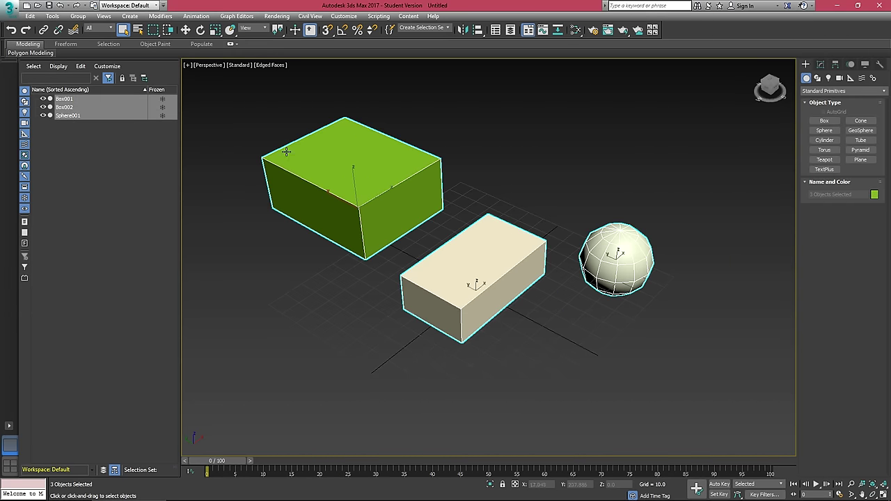
pyautogui.click(563, 169)
# Move the green box to a spot diagonal to the beige box and deselect it.
pyautogui.keyDown('alt'); pyautogui.moveTo(485, 271); pyautogui.dragTo(427, 277, button='middle'); pyautogui.keyUp('alt')
pyautogui.moveTo(426, 277); pyautogui.dragTo(364, 271, button='middle')
pyautogui.click(477, 190)
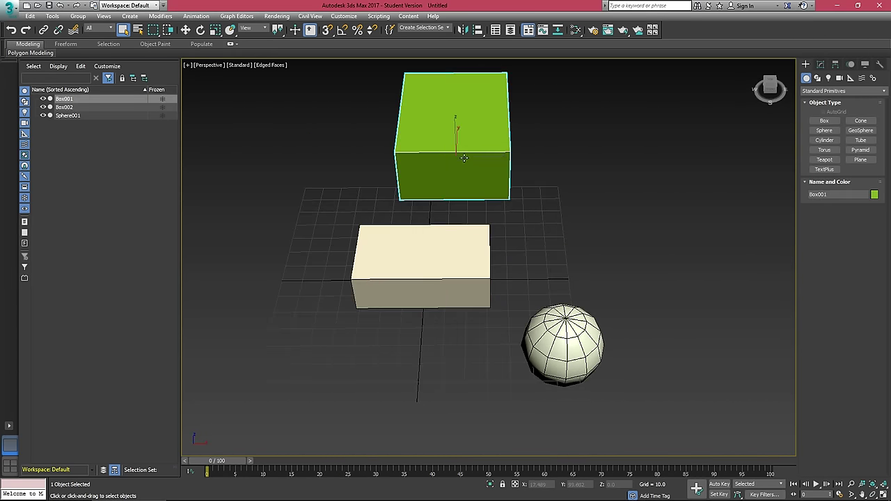
pyautogui.press('w')
pyautogui.keyDown('alt'); pyautogui.moveTo(460, 169); pyautogui.dragTo(522, 179, button='middle'); pyautogui.keyUp('alt')
pyautogui.moveTo(519, 176); pyautogui.dragTo(540, 272)
pyautogui.keyDown('alt'); pyautogui.moveTo(511, 277); pyautogui.dragTo(533, 269, button='middle'); pyautogui.keyUp('alt')
pyautogui.moveTo(444, 344); pyautogui.dragTo(515, 229, button='middle')
pyautogui.moveTo(491, 192); pyautogui.dragTo(543, 234, button='middle')
pyautogui.click(492, 133)
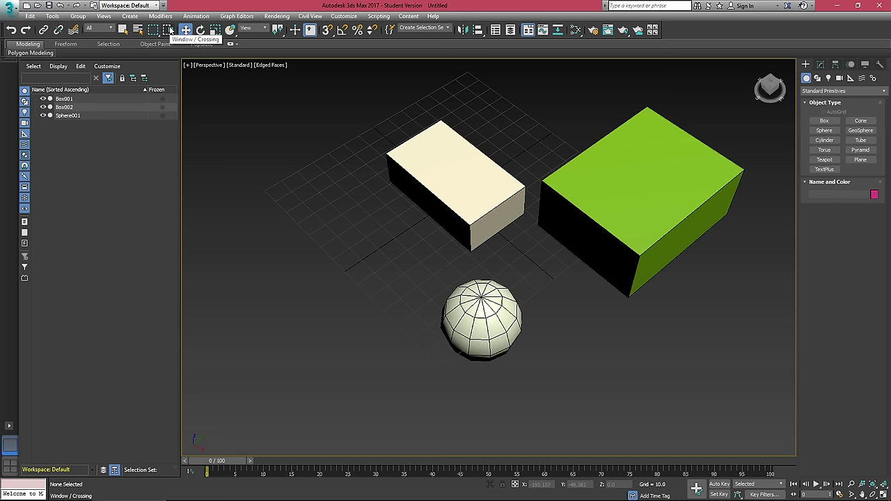
# Select the beige box with a crossing selection region drawn over its far corner.
pyautogui.moveTo(391, 146); pyautogui.dragTo(330, 159, button='middle')
pyautogui.moveTo(388, 105); pyautogui.dragTo(389, 112, button='middle')
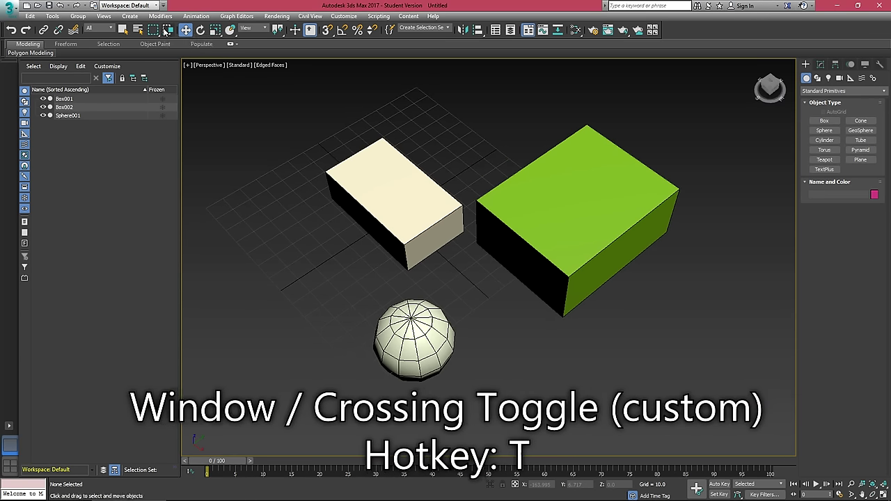
pyautogui.moveTo(326, 92); pyautogui.dragTo(506, 144)
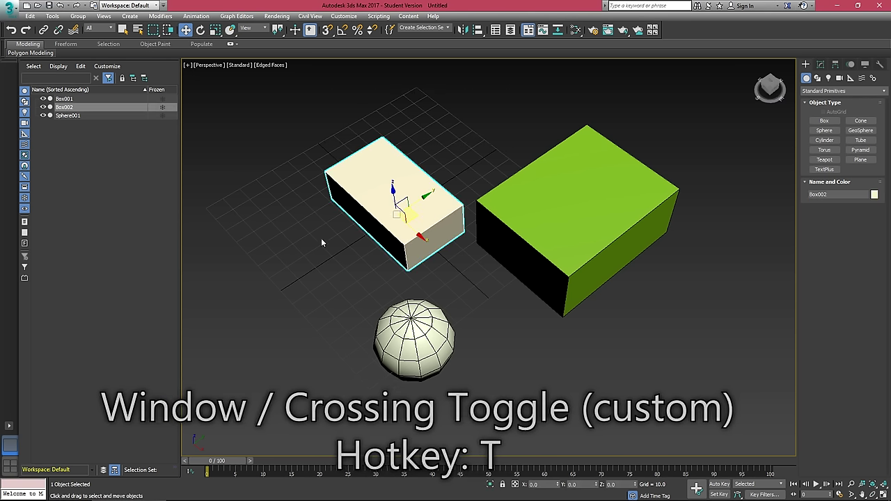
# Draw a crossing selection region from the sphere to the beige box and clear the selection.
pyautogui.click(424, 106)
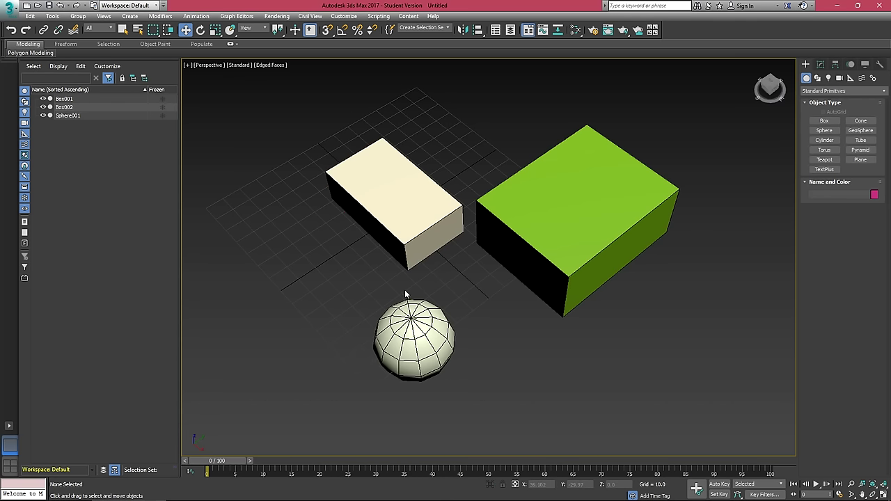
pyautogui.moveTo(445, 305); pyautogui.dragTo(422, 233)
pyautogui.click(510, 295)
# Switch to window selection and select the sphere by enclosing it completely in a selection region.
pyautogui.click(169, 30)
pyautogui.moveTo(649, 226); pyautogui.dragTo(650, 225)
pyautogui.moveTo(311, 115); pyautogui.dragTo(402, 162)
pyautogui.moveTo(323, 429); pyautogui.dragTo(561, 214)
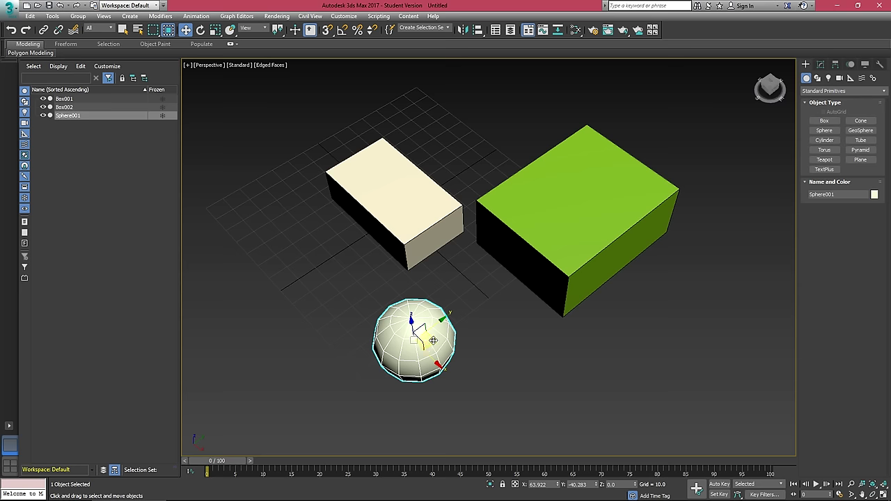
# Move the sphere and the beige box closer to the green box.
pyautogui.moveTo(431, 343); pyautogui.dragTo(434, 302)
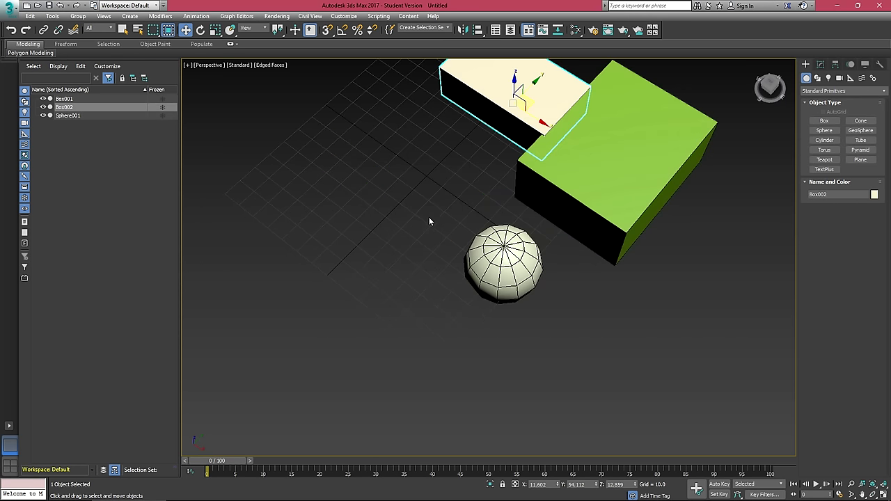
pyautogui.keyDown('alt'); pyautogui.moveTo(429, 217); pyautogui.dragTo(450, 236, button='middle'); pyautogui.keyUp('alt')
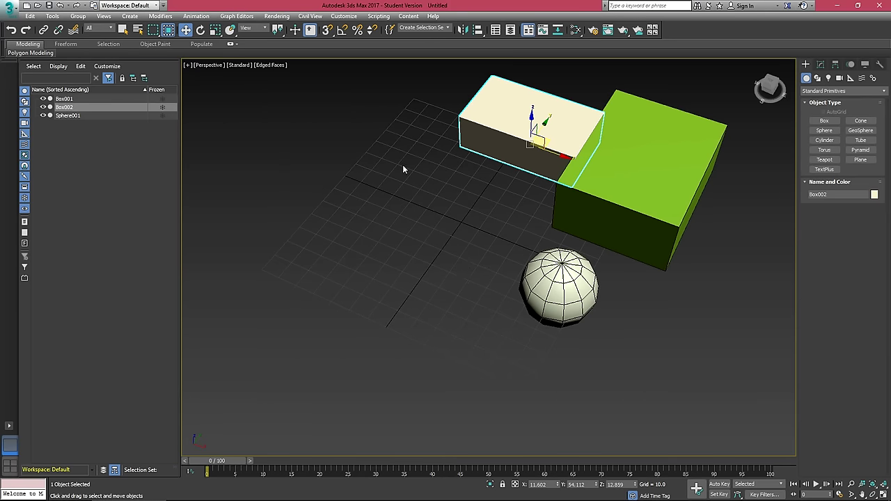
# Create a physical camera from the current perspective view and shift its view of the scene.
pyautogui.hotkey('ctrl', 'c')
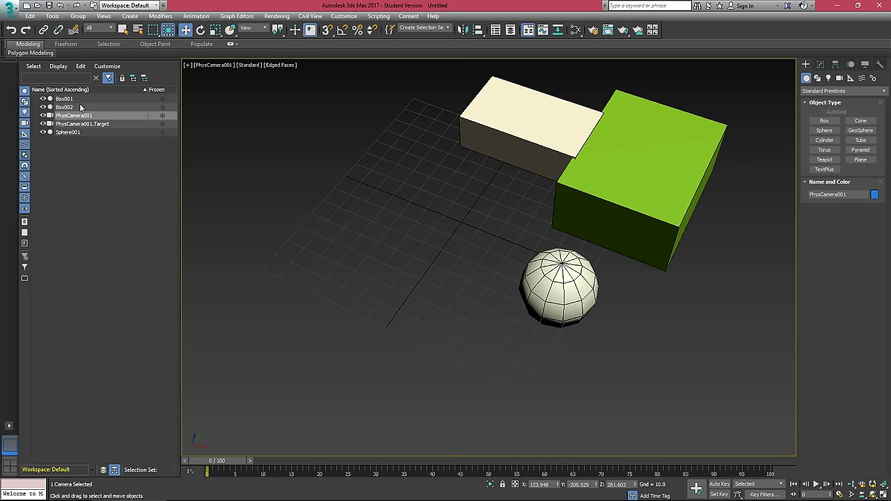
pyautogui.moveTo(418, 193); pyautogui.dragTo(429, 176, button='middle')
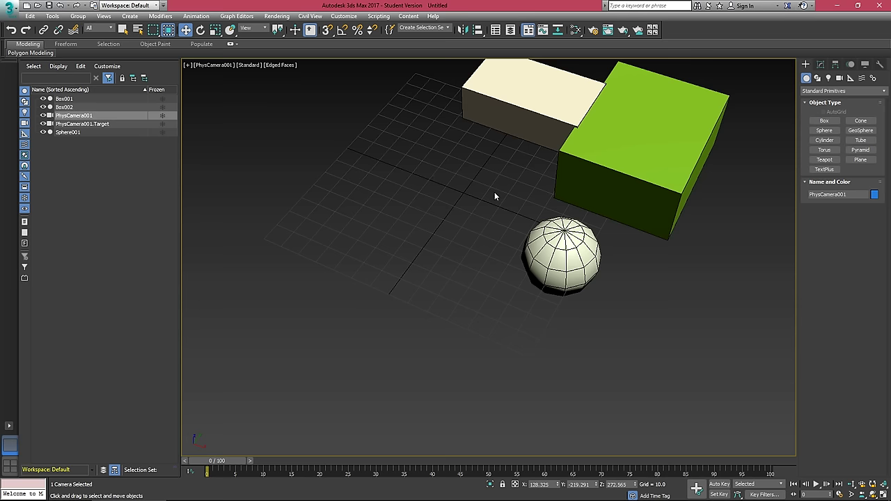
pyautogui.moveTo(495, 193); pyautogui.dragTo(446, 238, button='middle')
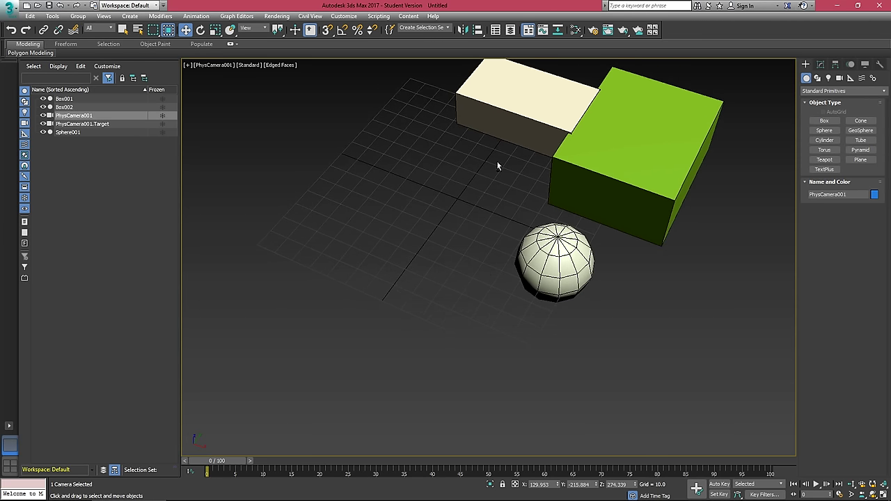
pyautogui.keyDown('alt'); pyautogui.moveTo(497, 166); pyautogui.dragTo(517, 172, button='middle'); pyautogui.keyUp('alt')
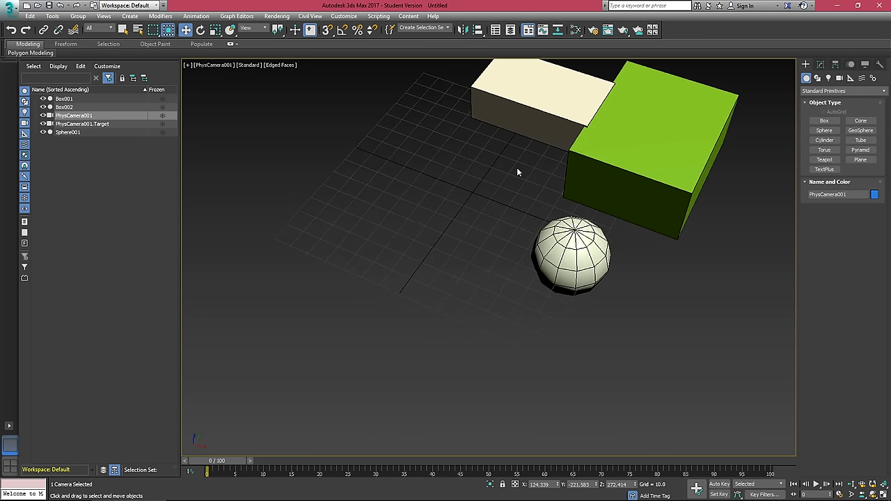
# Return the viewport to the Perspective view and delete the physical camera together with its target.
pyautogui.click(209, 65)
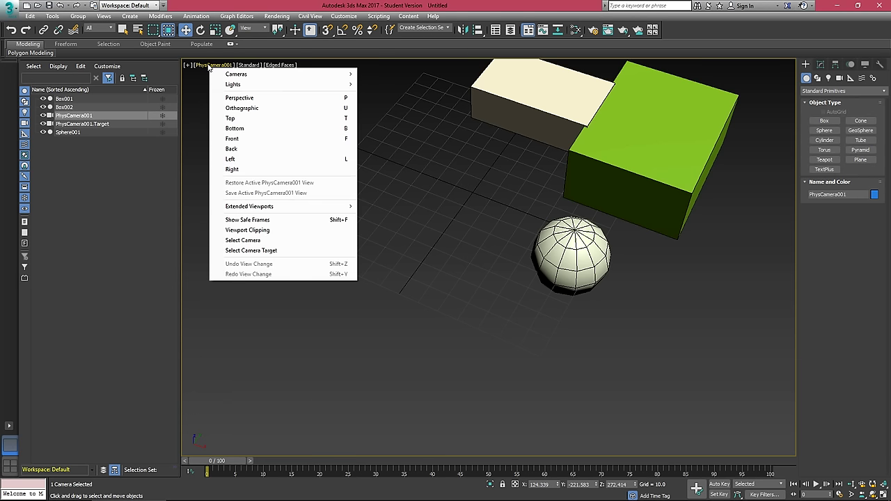
pyautogui.click(235, 99)
pyautogui.keyDown('alt'); pyautogui.moveTo(478, 171); pyautogui.dragTo(543, 224, button='middle'); pyautogui.keyUp('alt')
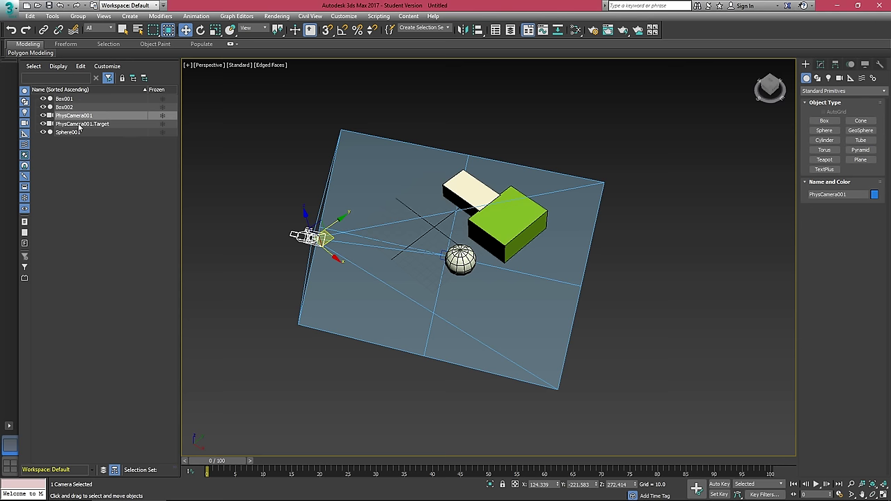
pyautogui.click(80, 124)
pyautogui.keyDown('ctrl'); pyautogui.click(75, 116); pyautogui.keyUp('ctrl')
pyautogui.press('Delete')
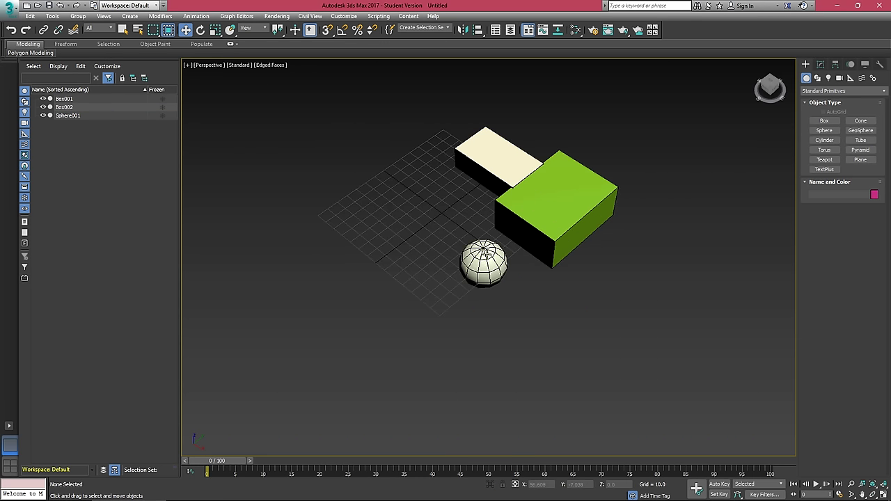
# Clone the sphere in place and move the clone along the X axis away from the original.
pyautogui.keyDown('alt'); pyautogui.moveTo(486, 253); pyautogui.dragTo(495, 230, button='middle'); pyautogui.keyUp('alt')
pyautogui.click(481, 260)
pyautogui.scroll(3, 439, 236)
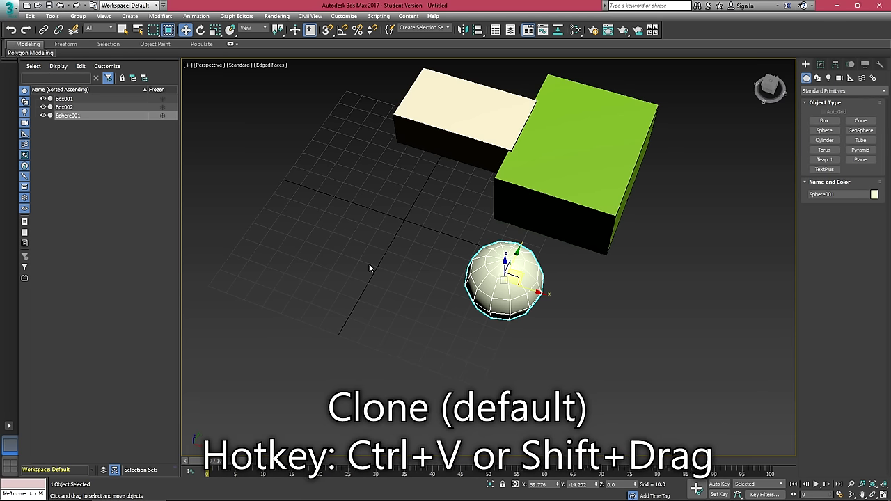
pyautogui.hotkey('ctrl', 'v')
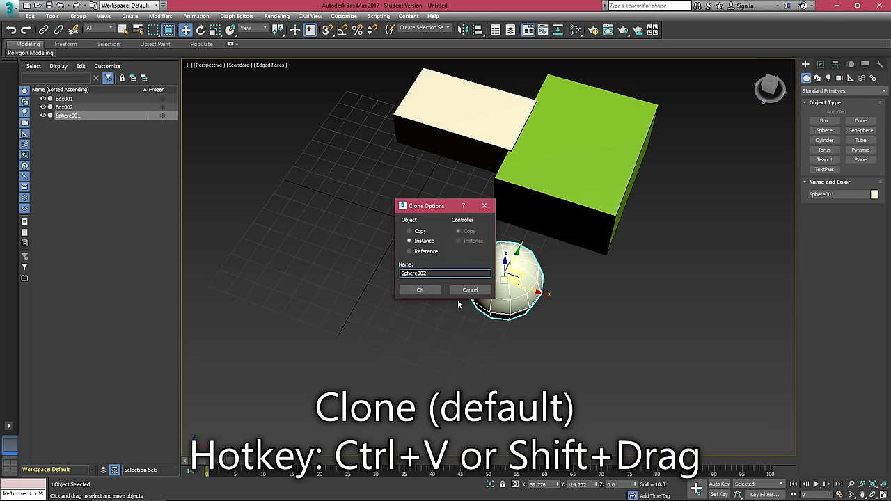
pyautogui.click(427, 235)
pyautogui.click(420, 290)
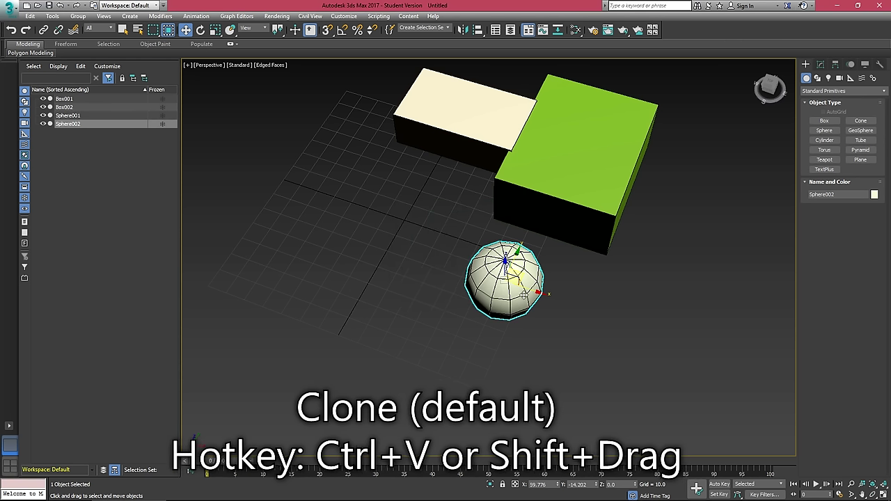
pyautogui.moveTo(516, 308); pyautogui.dragTo(390, 265)
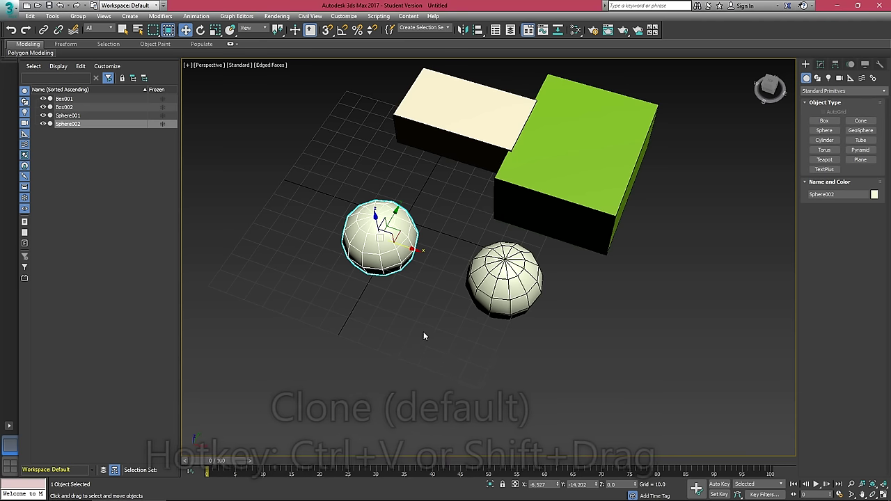
# Undo the move and the cloning of the sphere.
pyautogui.hotkey('ctrl', 'z')
pyautogui.hotkey('ctrl', 'z')
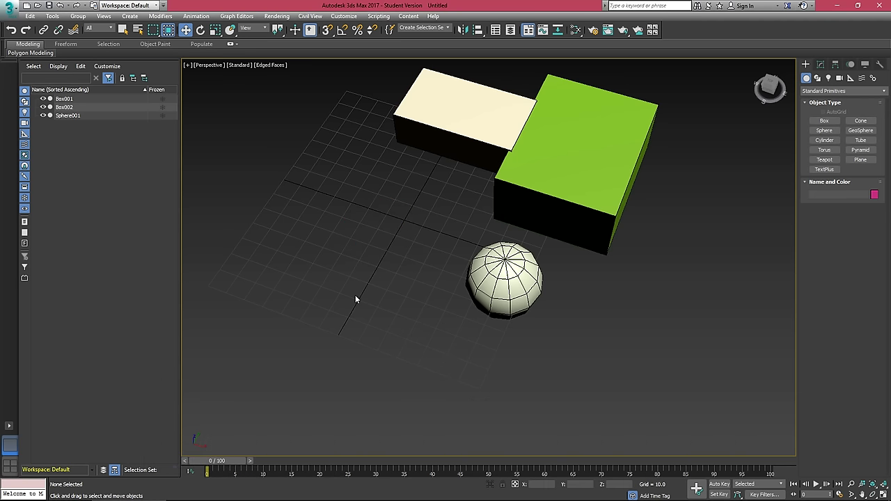
# Clone the sphere along the X axis as 9 independent copies to form an evenly spaced row.
pyautogui.click(500, 287)
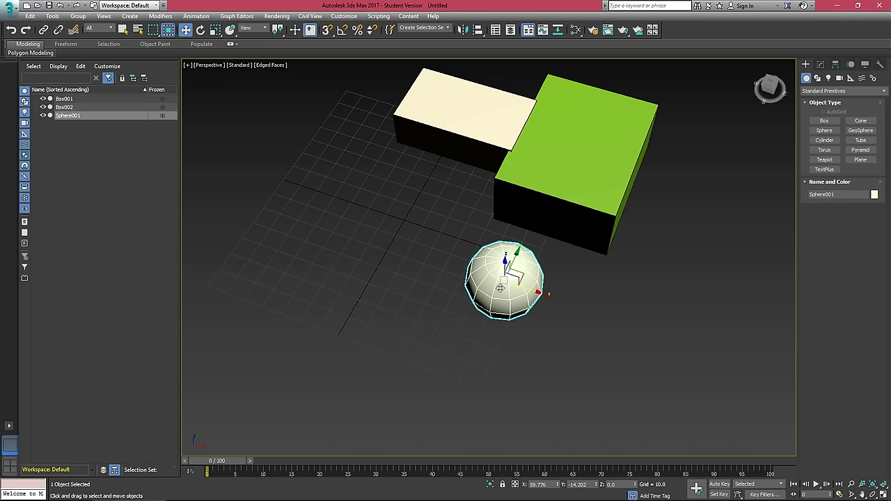
pyautogui.moveTo(528, 293)
pyautogui.keyDown('shift'); pyautogui.mouseDown()
pyautogui.moveTo(431, 262)
pyautogui.moveTo(444, 264)
pyautogui.mouseUp(); pyautogui.keyUp('shift')
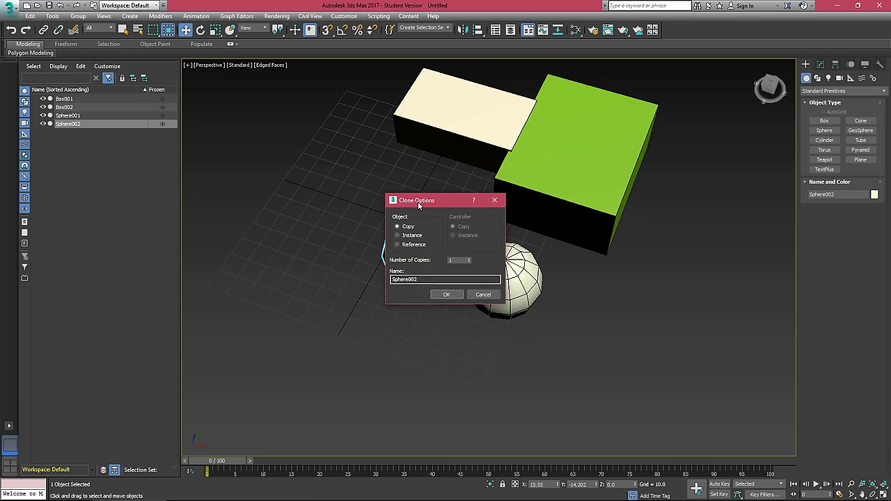
pyautogui.moveTo(419, 204)
pyautogui.mouseDown()
pyautogui.moveTo(604, 204)
pyautogui.moveTo(598, 209)
pyautogui.mouseUp()
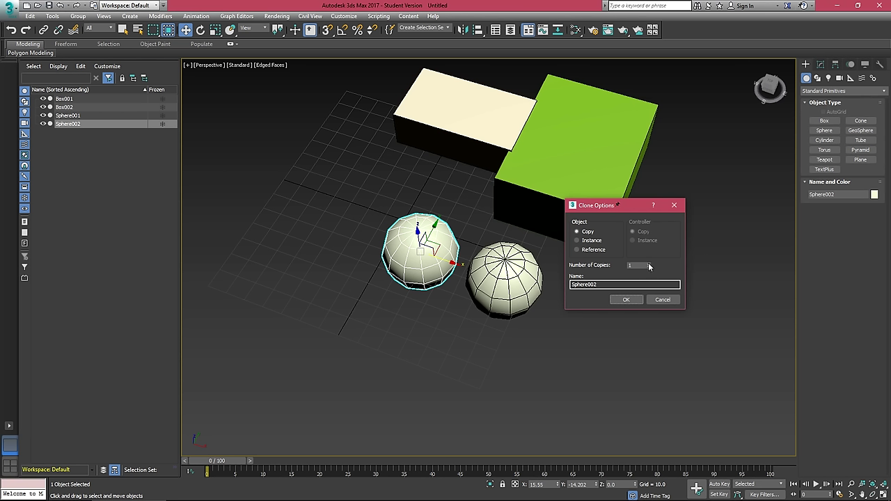
pyautogui.doubleClick(649, 265)
pyautogui.tripleClick(649, 265)
pyautogui.click(619, 304)
pyautogui.moveTo(416, 258)
pyautogui.mouseDown(button='middle')
pyautogui.moveTo(568, 315)
pyautogui.moveTo(563, 298)
pyautogui.moveTo(527, 301)
pyautogui.mouseUp(button='middle')
pyautogui.scroll(-3, 568, 314)
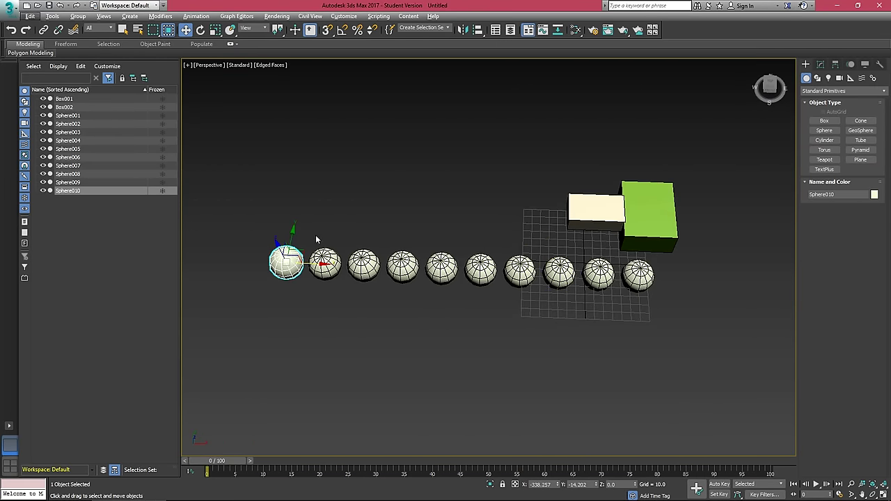
pyautogui.scroll(3, 430, 237)
# Set the segments of a sphere in the middle of the row to 22.
pyautogui.click(448, 282)
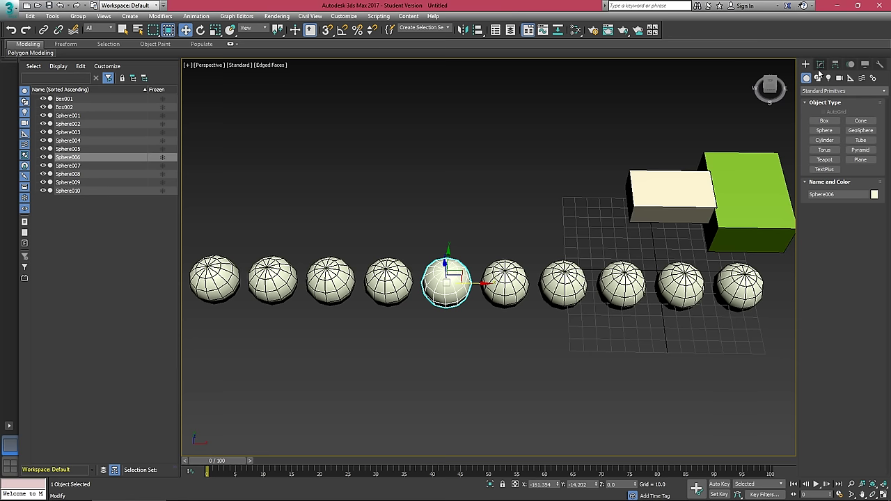
pyautogui.click(820, 66)
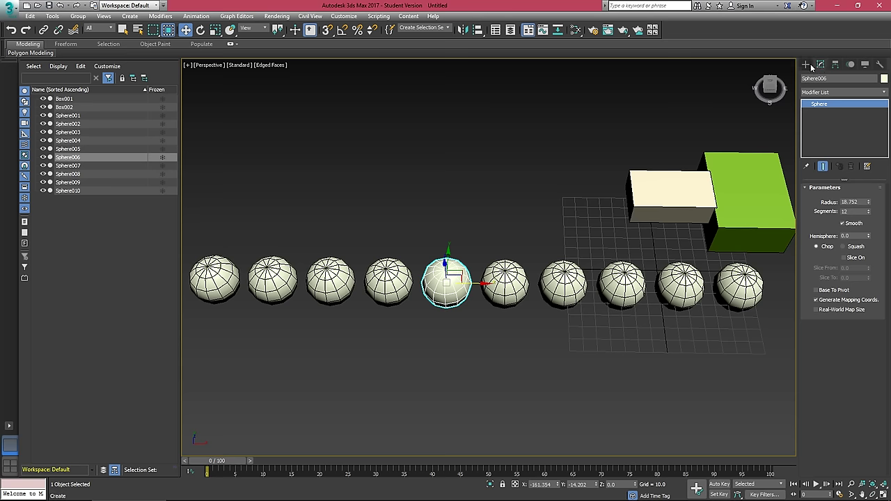
pyautogui.scroll(3, 418, 308)
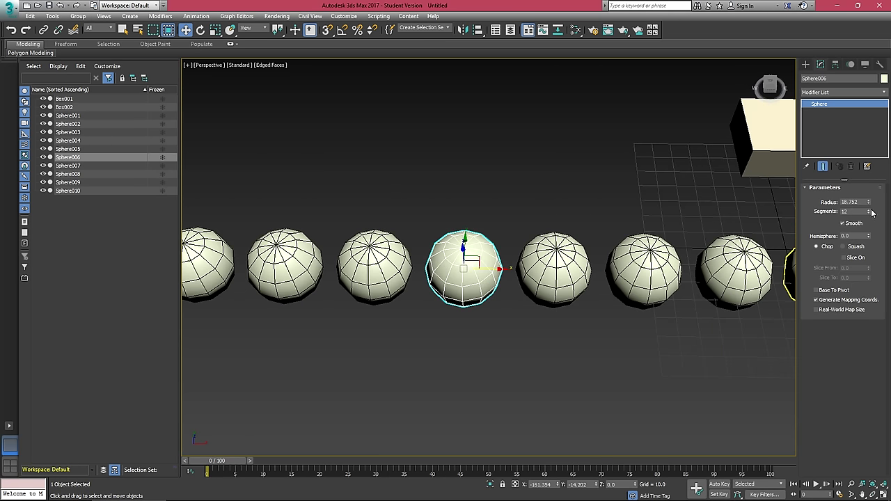
pyautogui.moveTo(872, 212); pyautogui.dragTo(870, 213)
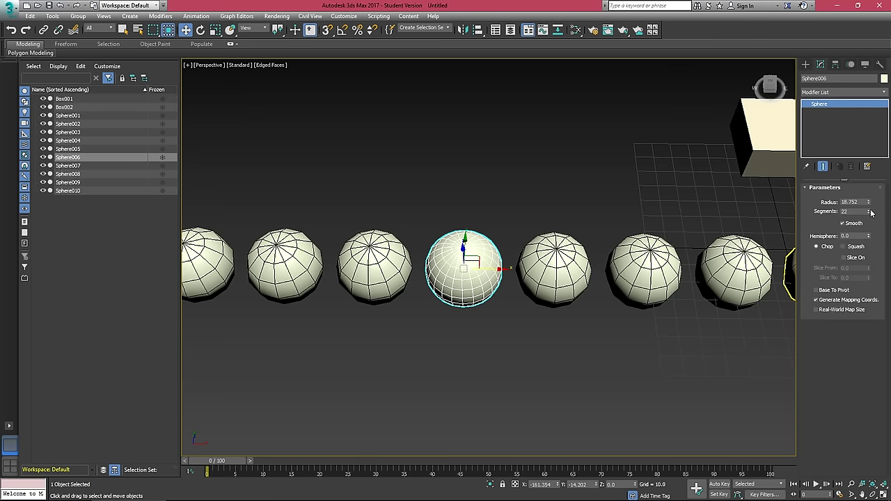
pyautogui.scroll(3, 465, 244)
pyautogui.scroll(-4, 461, 281)
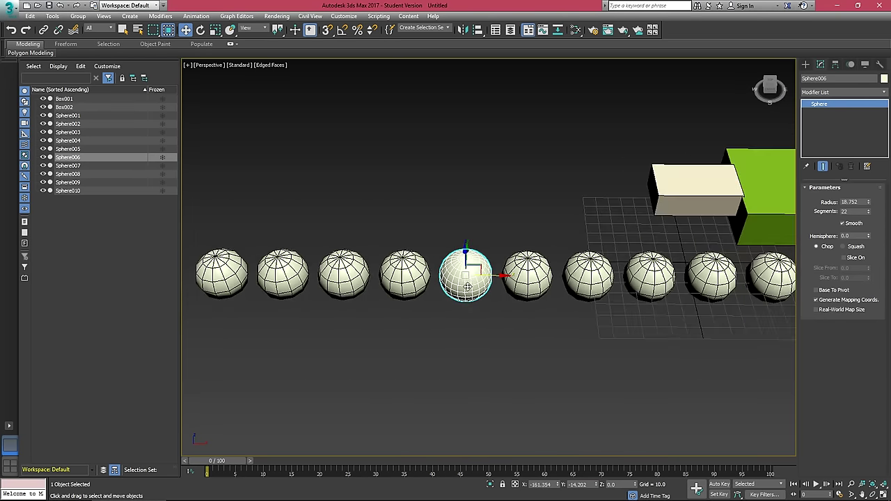
# Select other spheres in the row one after another to compare their parameters with the edited sphere.
pyautogui.moveTo(482, 298); pyautogui.dragTo(459, 327, button='middle')
pyautogui.scroll(-2, 463, 308)
pyautogui.click(492, 310)
pyautogui.click(524, 300)
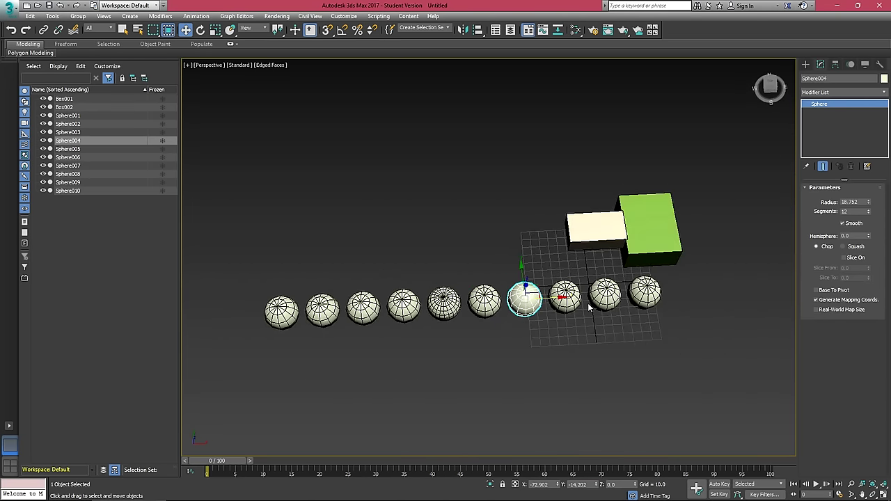
pyautogui.click(604, 296)
pyautogui.keyDown('alt'); pyautogui.moveTo(588, 311); pyautogui.dragTo(585, 308, button='middle'); pyautogui.keyUp('alt')
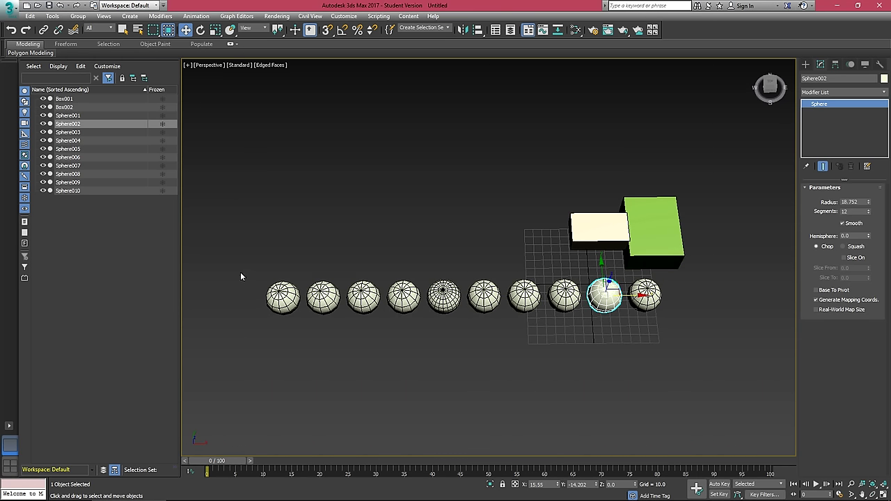
# Delete all the copied spheres, keeping only the original sphere and the two boxes.
pyautogui.moveTo(610, 328); pyautogui.dragTo(612, 330)
pyautogui.press('Delete')
pyautogui.click(603, 306)
pyautogui.press('Delete')
# Switch back to crossing selection and clone the sphere along the X axis as 9 instances.
pyautogui.press('t')
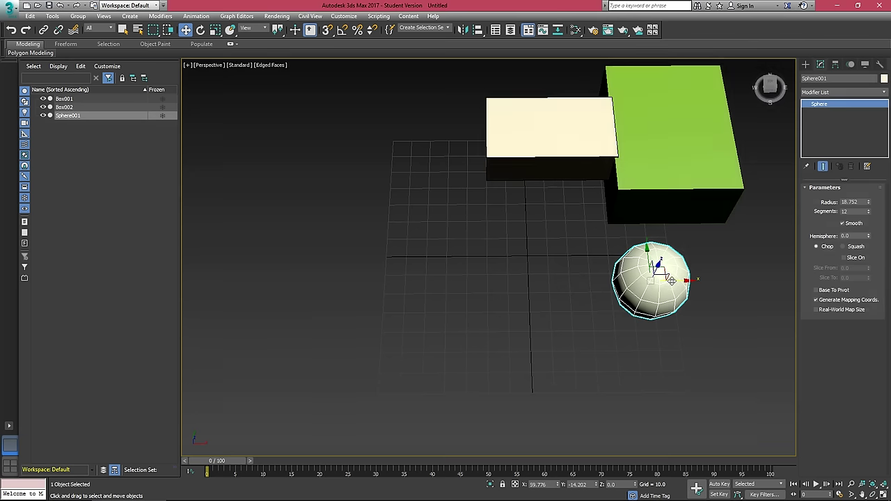
pyautogui.keyDown('shift'); pyautogui.moveTo(673, 282); pyautogui.dragTo(570, 284); pyautogui.keyUp('shift')
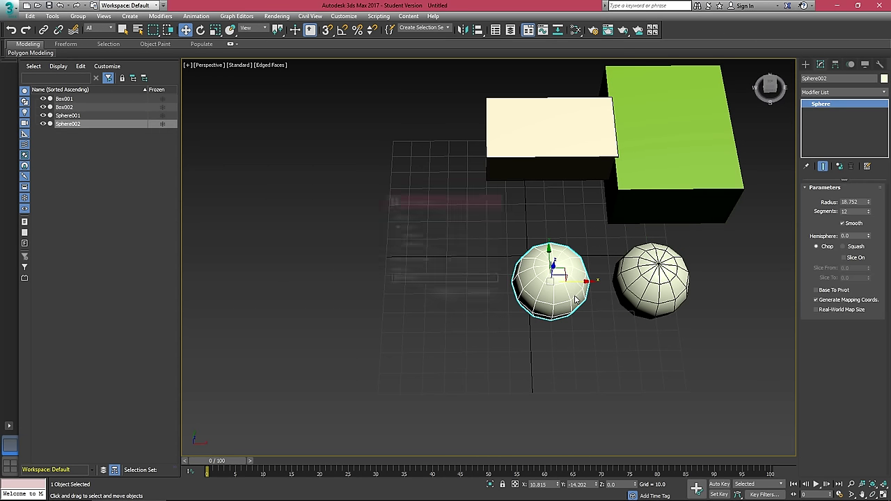
pyautogui.click(469, 258)
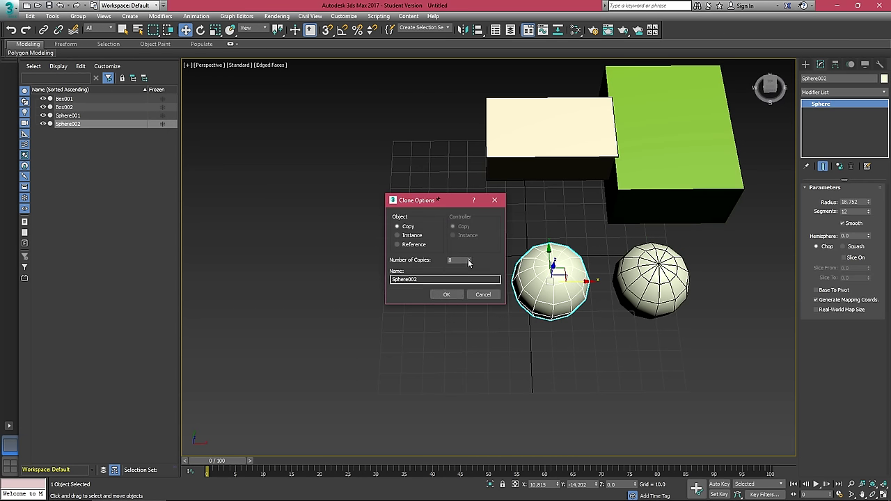
pyautogui.click(447, 294)
# Set the segments of the instanced spheres to 24 through one sphere near the far end of the row.
pyautogui.scroll(-5, 382, 264)
pyautogui.click(367, 246)
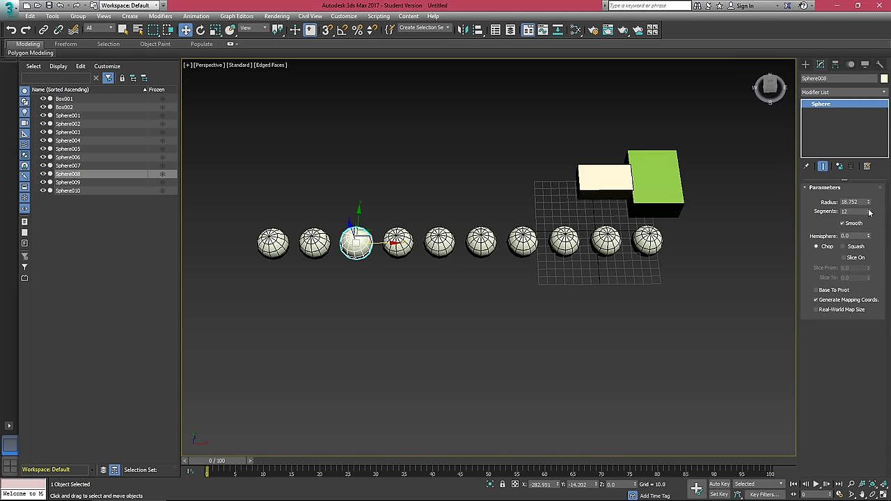
pyautogui.moveTo(868, 210); pyautogui.dragTo(868, 211)
# Examine the segments of all instanced spheres from several angles and clear the selection.
pyautogui.scroll(4, 613, 251)
pyautogui.keyDown('alt'); pyautogui.moveTo(613, 251); pyautogui.dragTo(644, 245, button='middle'); pyautogui.keyUp('alt')
pyautogui.scroll(-2, 655, 236)
pyautogui.keyDown('alt'); pyautogui.moveTo(575, 244); pyautogui.dragTo(575, 265, button='middle'); pyautogui.keyUp('alt')
pyautogui.moveTo(511, 277); pyautogui.dragTo(605, 265, button='middle')
pyautogui.scroll(-2, 480, 300)
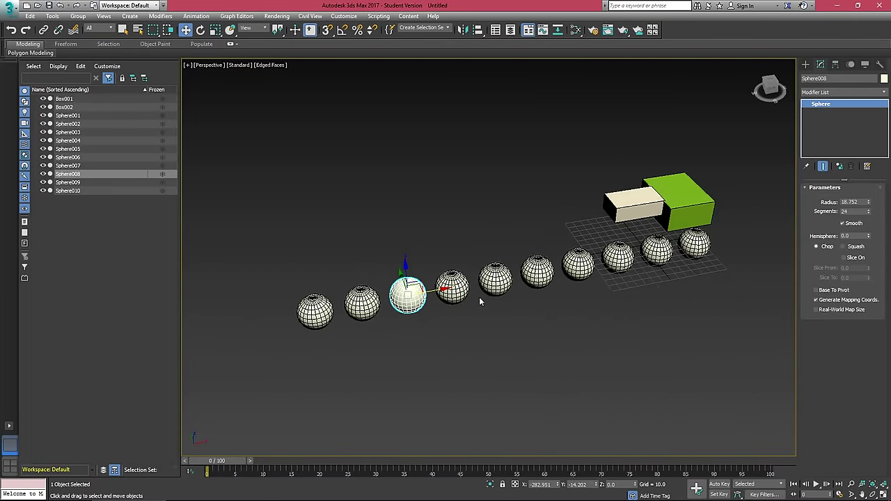
pyautogui.click(495, 331)
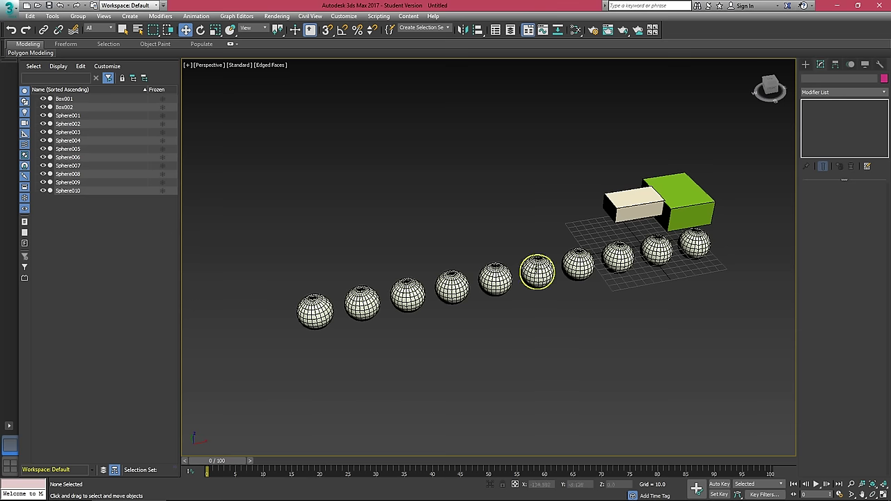
pyautogui.keyDown('alt'); pyautogui.moveTo(537, 270); pyautogui.dragTo(568, 273, button='middle'); pyautogui.keyUp('alt')
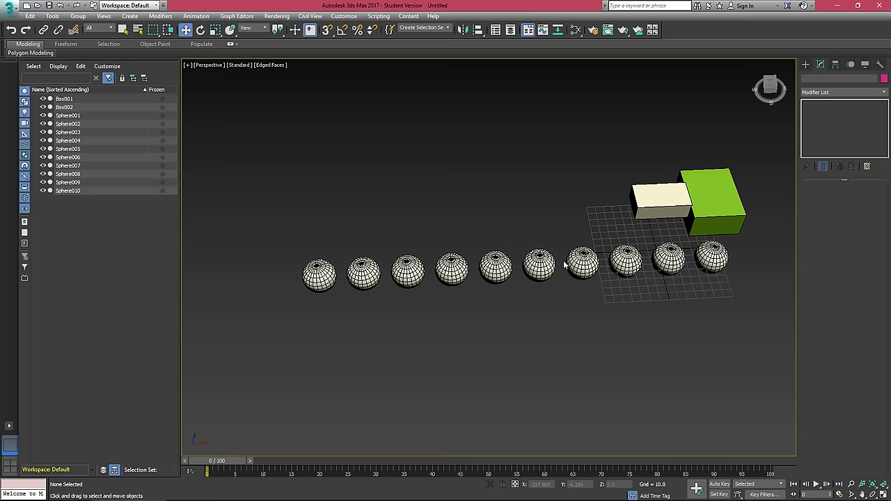
pyautogui.keyDown('alt'); pyautogui.moveTo(625, 257); pyautogui.dragTo(630, 314, button='middle'); pyautogui.keyUp('alt')
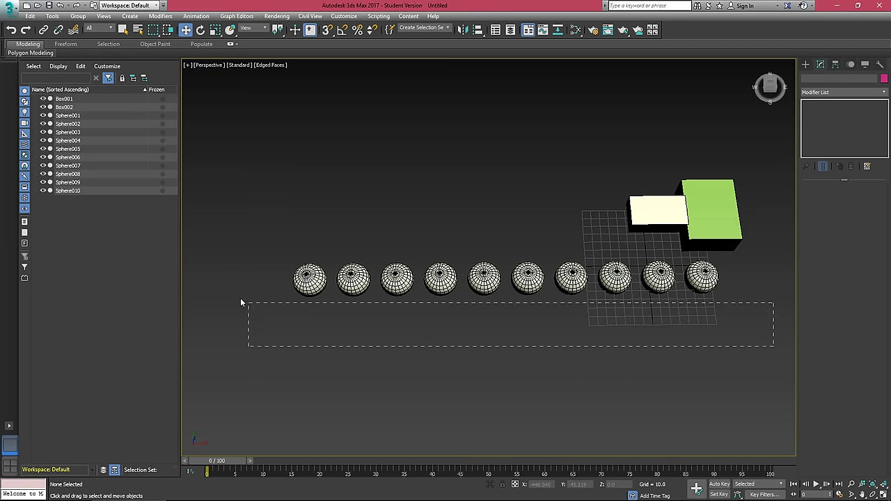
# Select the nine scattered spheres and start aligning them to the remaining sphere at the end of the row.
pyautogui.moveTo(241, 303); pyautogui.dragTo(232, 252)
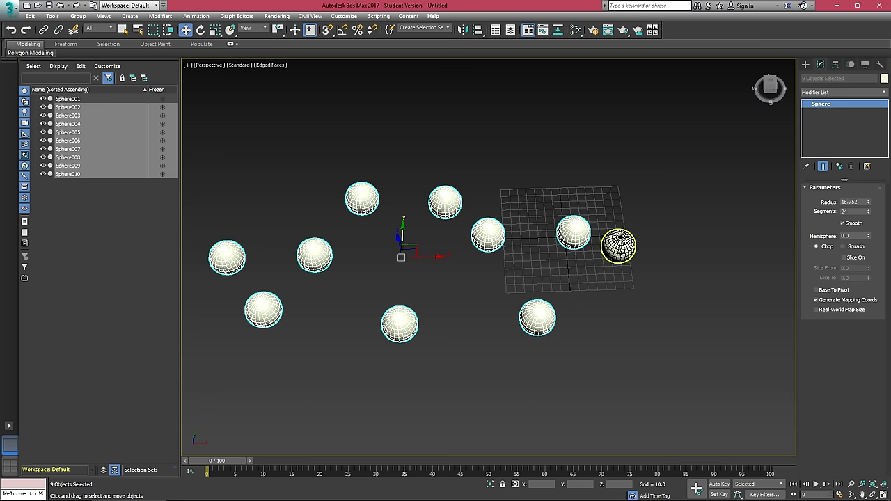
pyautogui.hotkey('alt', 'a')
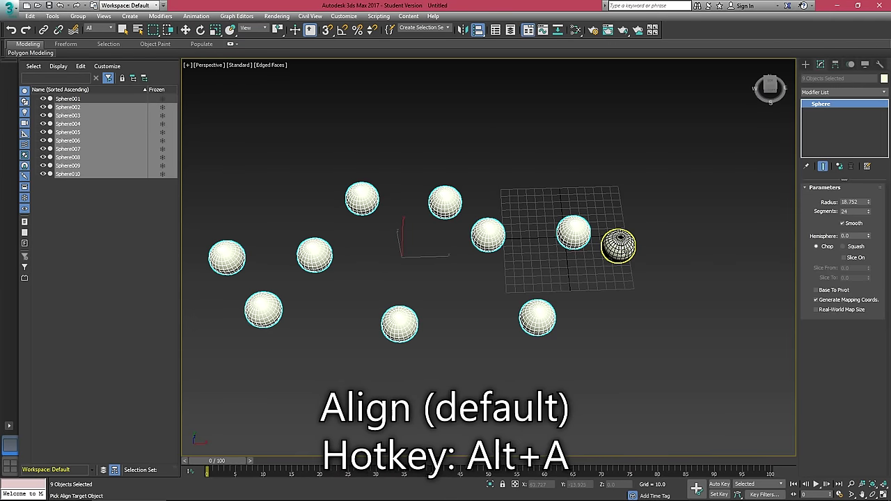
pyautogui.click(620, 247)
pyautogui.moveTo(411, 168); pyautogui.dragTo(701, 135)
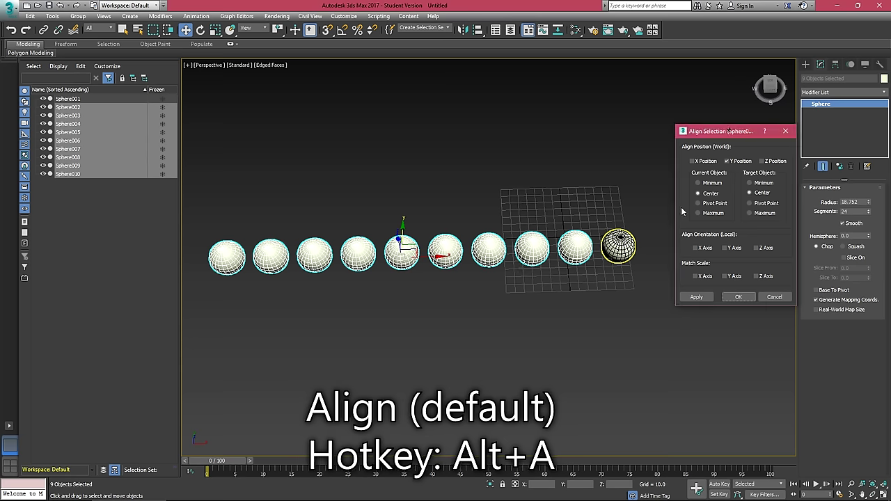
# Try aligning the nine spheres on X, Y and Z position, and clear all three axes again.
pyautogui.click(710, 162)
pyautogui.click(738, 161)
pyautogui.click(706, 160)
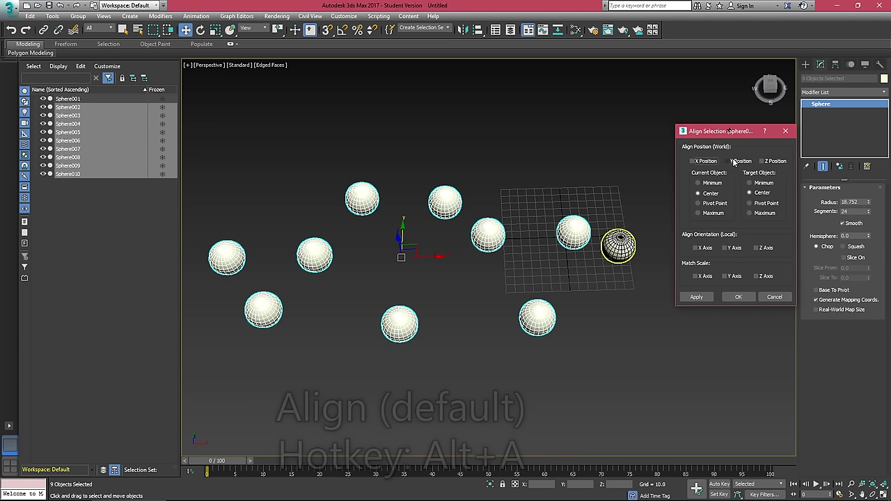
pyautogui.click(706, 161)
pyautogui.click(738, 161)
pyautogui.click(773, 161)
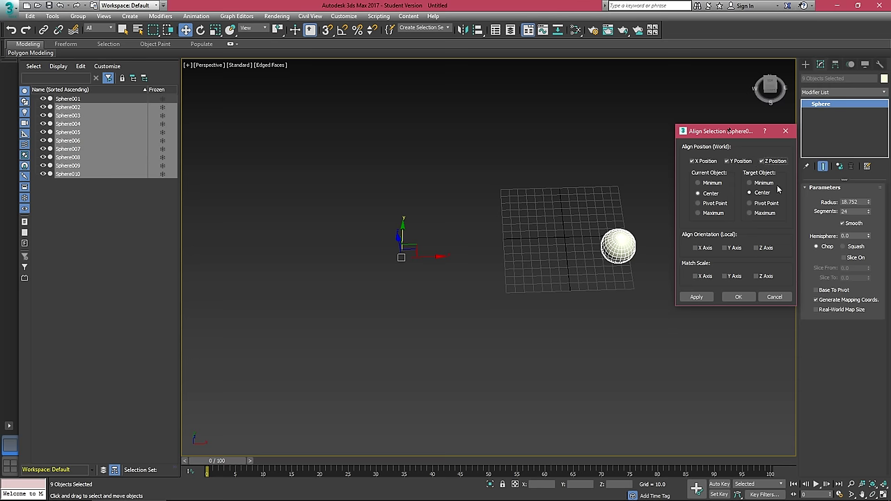
pyautogui.click(705, 161)
pyautogui.click(738, 161)
pyautogui.click(769, 161)
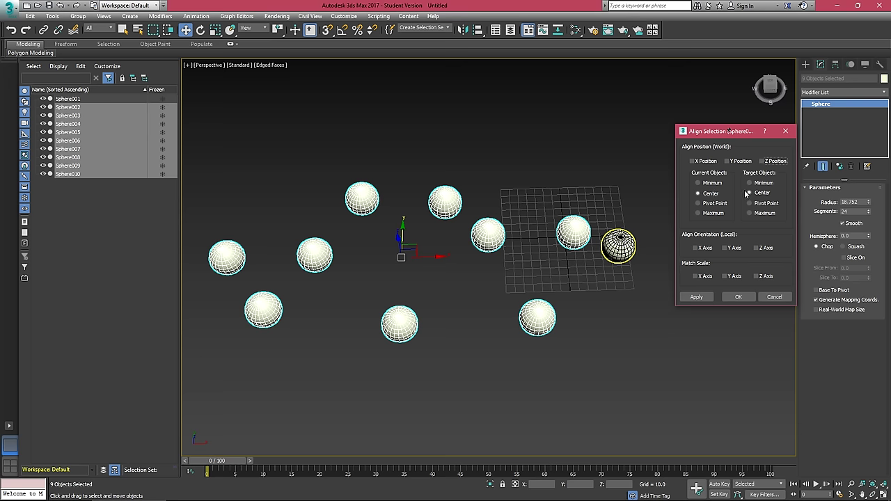
# Align the spheres on Y Position only, try the Minimum and Maximum combinations, and accept with both objects set to Minimum.
pyautogui.click(729, 161)
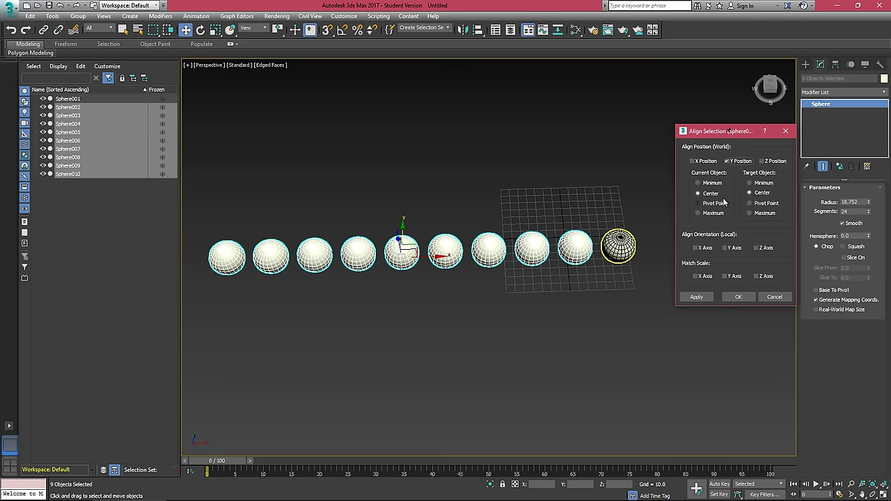
pyautogui.click(710, 184)
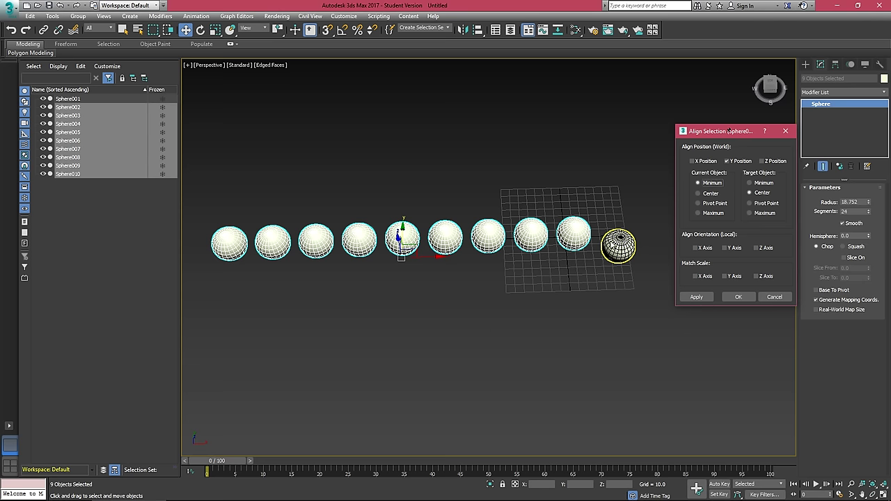
pyautogui.click(712, 212)
pyautogui.click(763, 182)
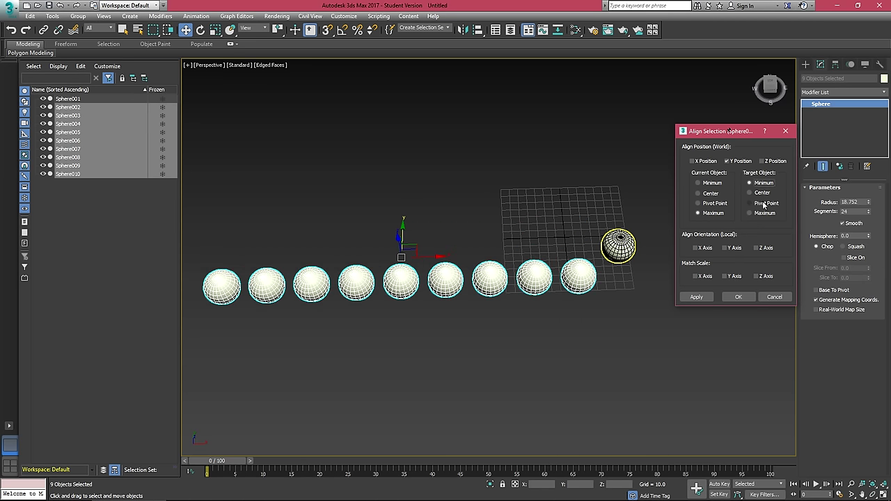
pyautogui.click(759, 213)
pyautogui.click(717, 184)
pyautogui.click(715, 213)
pyautogui.click(764, 183)
pyautogui.click(762, 213)
pyautogui.click(764, 183)
pyautogui.click(712, 182)
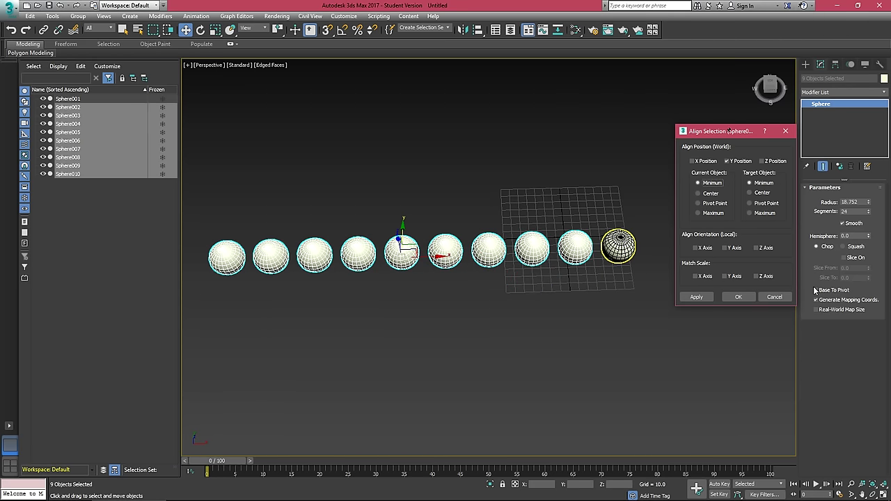
pyautogui.click(739, 297)
# Move the orange box about 8 units along X and 4 units along Y in the View coordinate system.
pyautogui.keyDown('alt'); pyautogui.moveTo(550, 254); pyautogui.dragTo(508, 185, button='middle'); pyautogui.keyUp('alt')
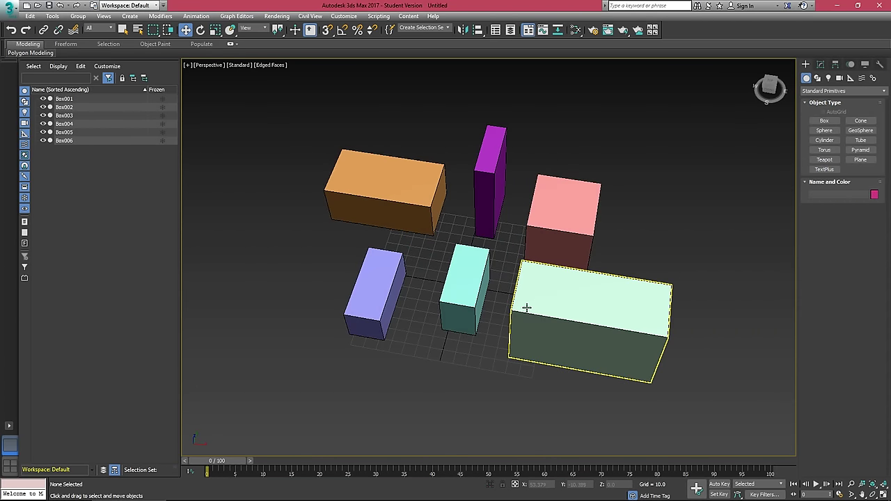
pyautogui.keyDown('alt'); pyautogui.moveTo(539, 301); pyautogui.dragTo(571, 308, button='middle'); pyautogui.keyUp('alt')
pyautogui.moveTo(425, 246); pyautogui.dragTo(457, 233, button='middle')
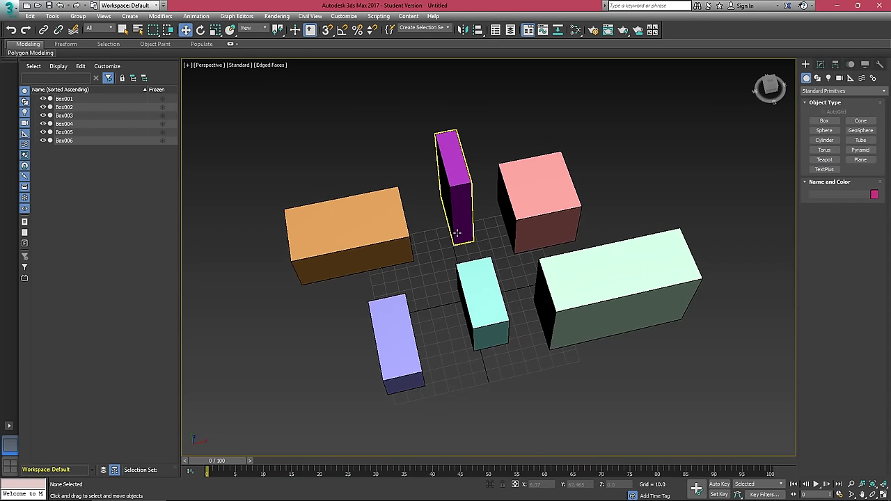
pyautogui.click(429, 230)
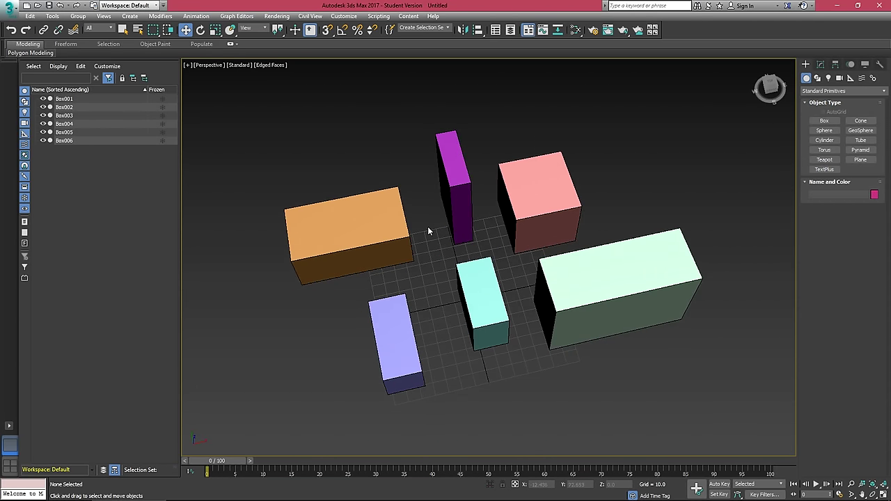
pyautogui.click(257, 28)
pyautogui.click(300, 82)
pyautogui.click(402, 226)
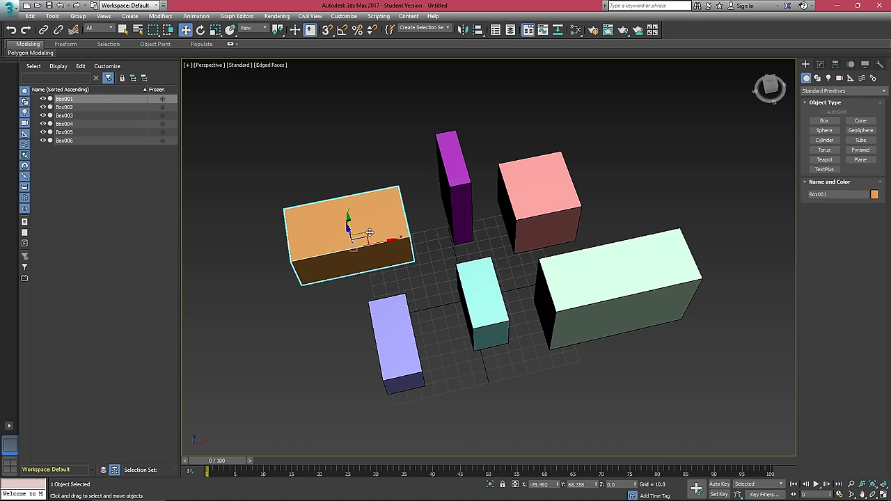
pyautogui.moveTo(398, 239); pyautogui.dragTo(524, 233, button='middle')
pyautogui.scroll(3, 495, 237)
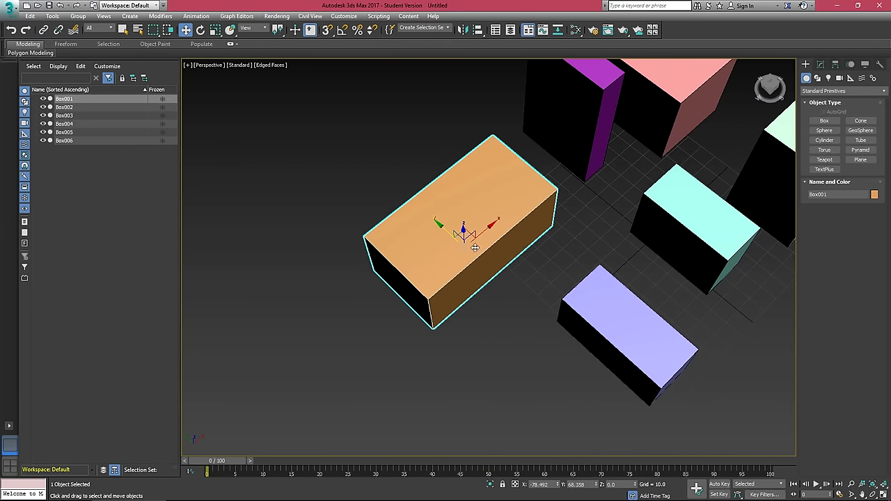
pyautogui.moveTo(474, 247); pyautogui.dragTo(506, 230)
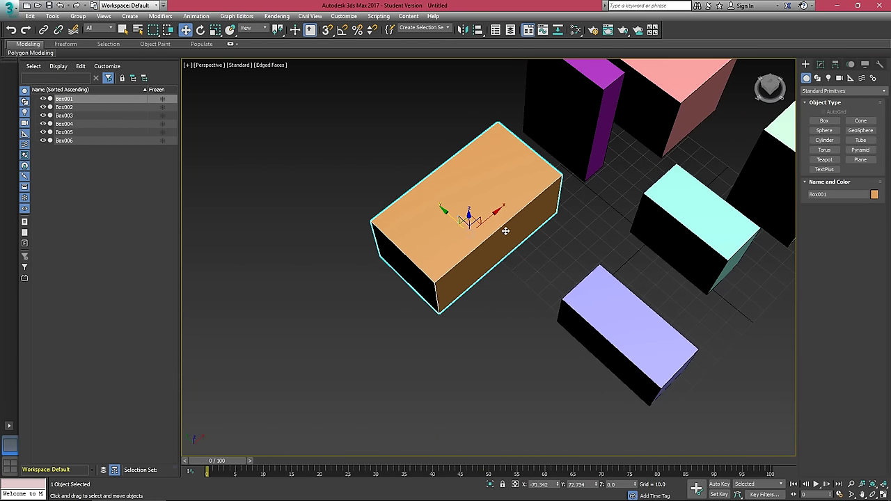
pyautogui.keyDown('alt'); pyautogui.moveTo(505, 230); pyautogui.dragTo(514, 240, button='middle'); pyautogui.keyUp('alt')
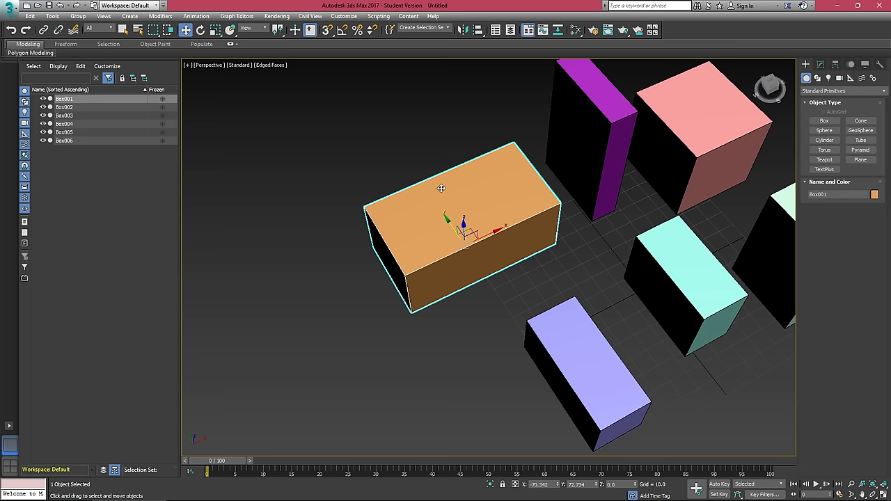
# Set the reference coordinate system to Screen and move the orange box along the screen axes from different view angles.
pyautogui.click(254, 28)
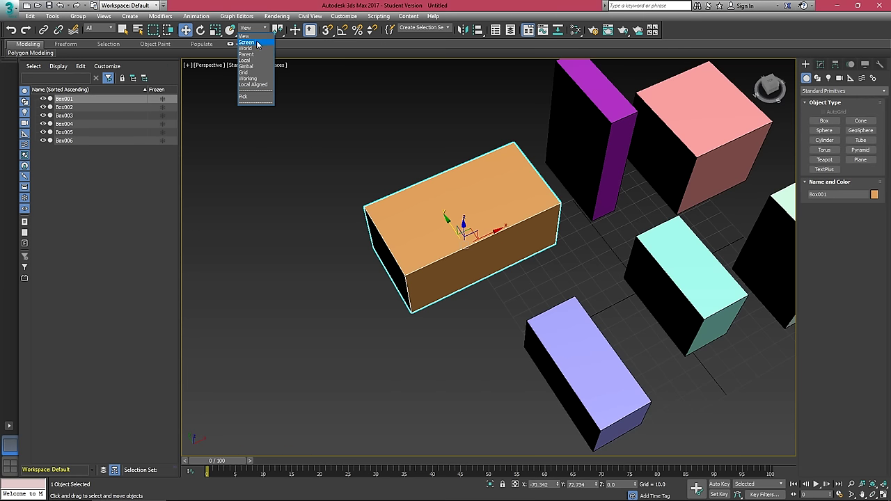
pyautogui.click(257, 42)
pyautogui.keyDown('alt'); pyautogui.moveTo(503, 235); pyautogui.dragTo(589, 292, button='middle'); pyautogui.keyUp('alt')
pyautogui.keyDown('alt'); pyautogui.moveTo(525, 316); pyautogui.dragTo(607, 319, button='middle'); pyautogui.keyUp('alt')
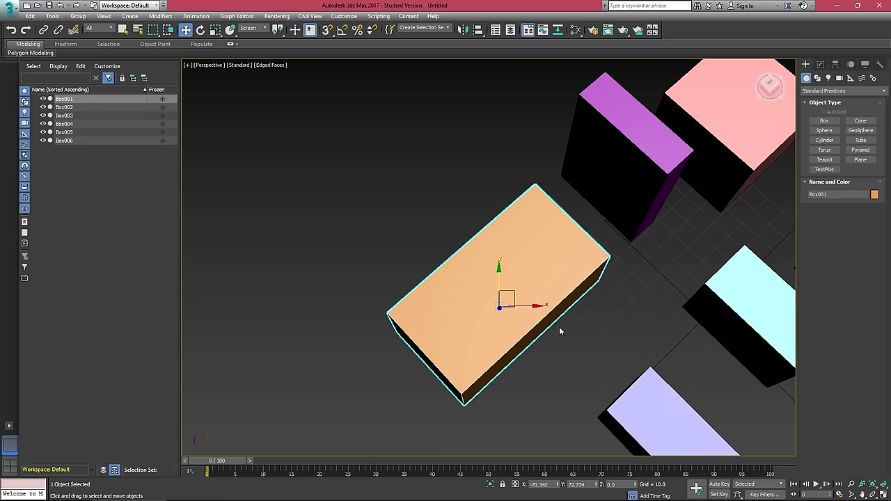
pyautogui.keyDown('alt'); pyautogui.moveTo(522, 312); pyautogui.dragTo(506, 332, button='middle'); pyautogui.keyUp('alt')
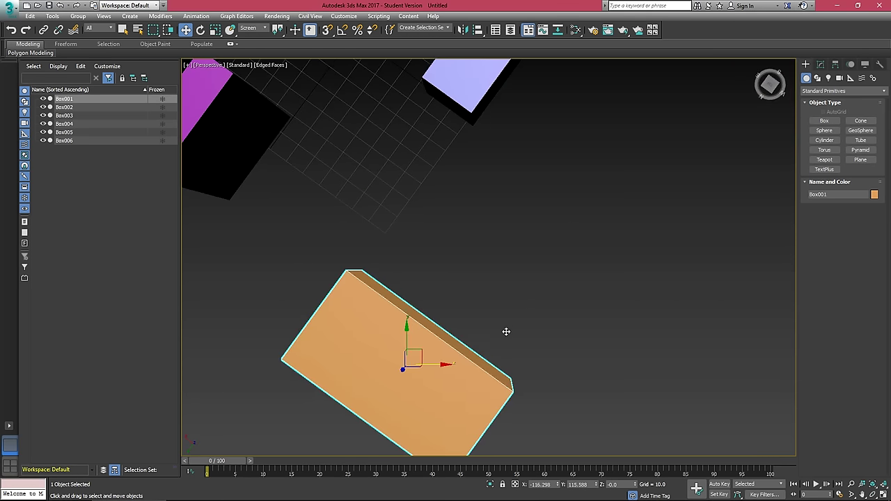
pyautogui.moveTo(410, 347); pyautogui.dragTo(417, 218)
pyautogui.keyDown('alt'); pyautogui.moveTo(456, 247); pyautogui.dragTo(438, 239, button='middle'); pyautogui.keyUp('alt')
pyautogui.moveTo(471, 230); pyautogui.dragTo(562, 227)
# Set the reference coordinate system to World and examine the orange box's axes against the world axes.
pyautogui.click(254, 29)
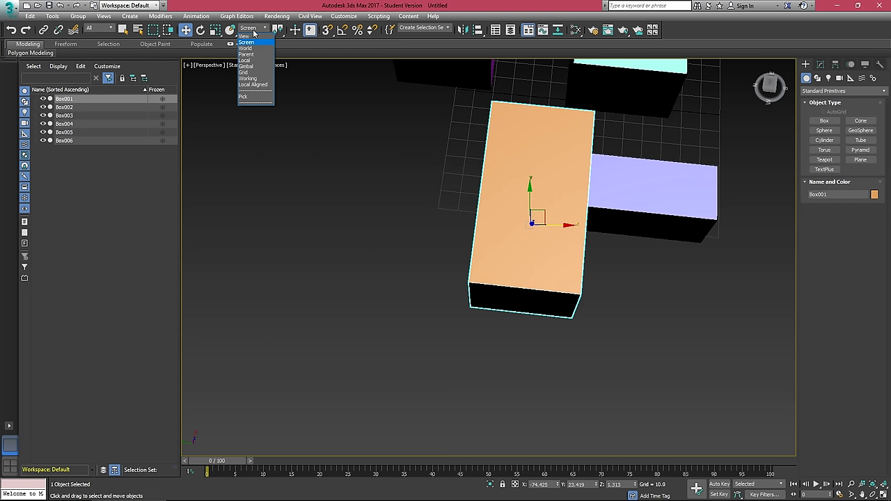
pyautogui.click(245, 48)
pyautogui.keyDown('alt'); pyautogui.moveTo(577, 236); pyautogui.dragTo(446, 302, button='middle'); pyautogui.keyUp('alt')
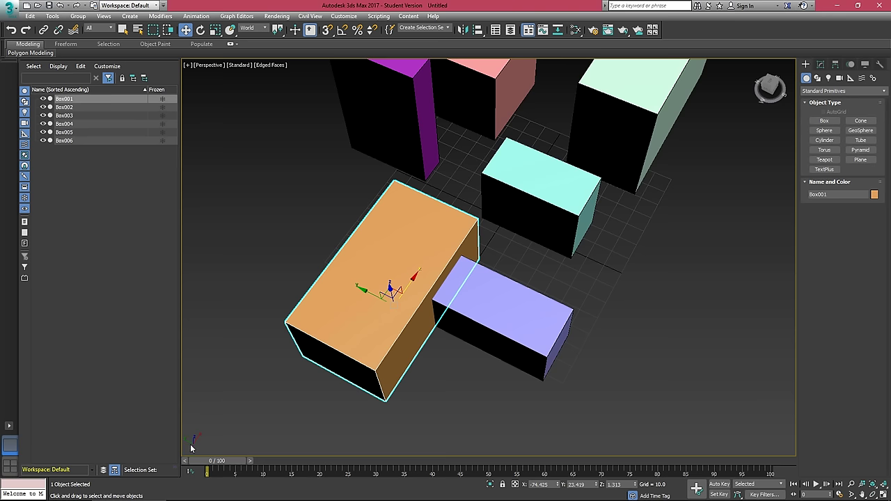
pyautogui.scroll(2, 299, 272)
# Rotate the orange box about 27 degrees around Z in the View coordinate system and clear the selection.
pyautogui.click(249, 28)
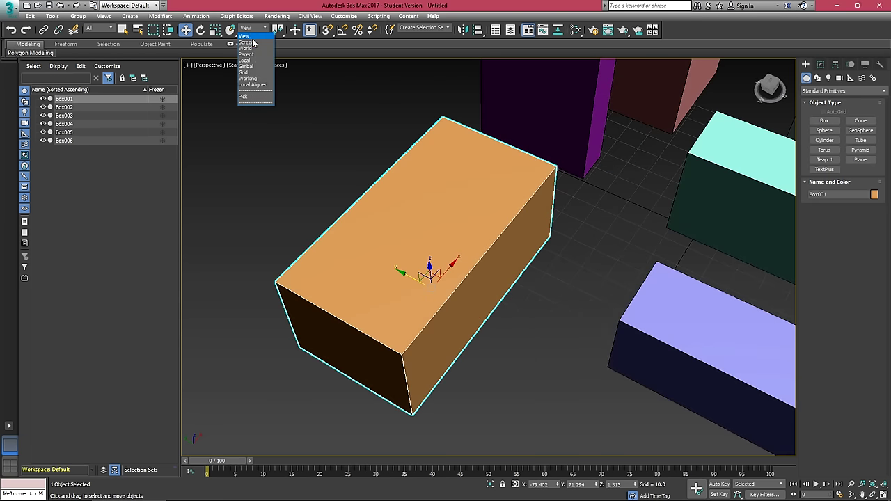
pyautogui.click(255, 55)
pyautogui.keyDown('alt'); pyautogui.moveTo(468, 285); pyautogui.dragTo(486, 299, button='middle'); pyautogui.keyUp('alt')
pyautogui.press('e')
pyautogui.moveTo(465, 337); pyautogui.dragTo(480, 338)
pyautogui.keyDown('alt'); pyautogui.moveTo(498, 266); pyautogui.dragTo(477, 267, button='middle'); pyautogui.keyUp('alt')
pyautogui.press('1')
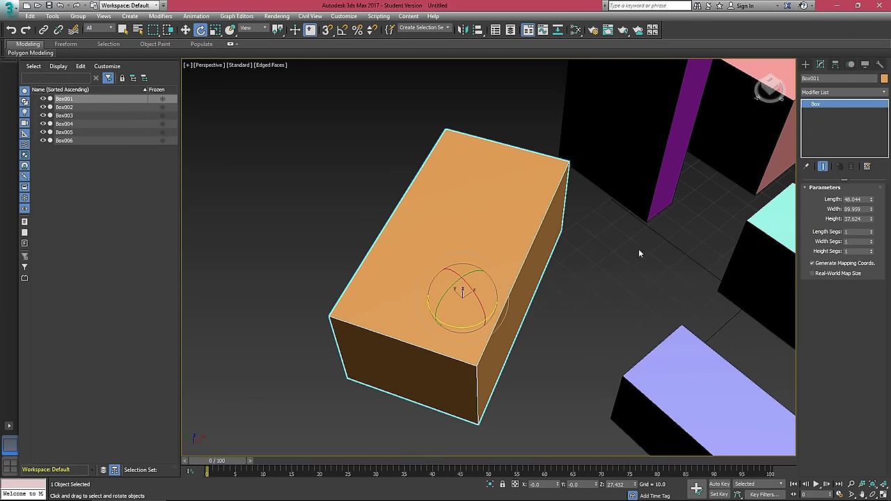
pyautogui.keyDown('alt'); pyautogui.moveTo(710, 214); pyautogui.dragTo(567, 253, button='middle'); pyautogui.keyUp('alt')
pyautogui.click(614, 333)
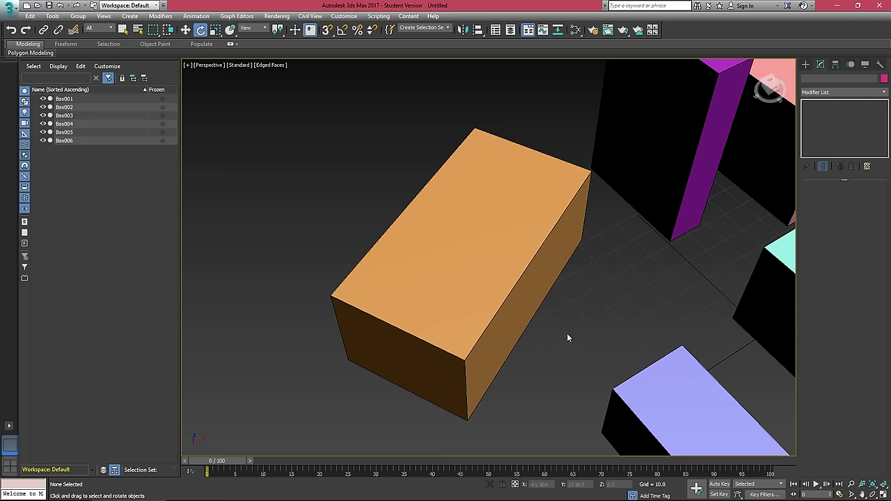
# Convert the orange box to an Editable Poly and enter Vertex sub-object level.
pyautogui.click(498, 258)
pyautogui.rightClick(489, 219)
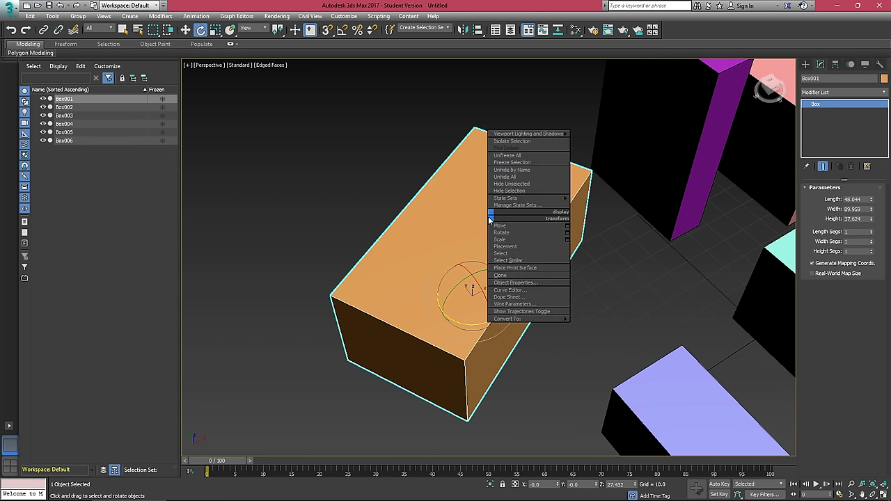
pyautogui.moveTo(575, 318)
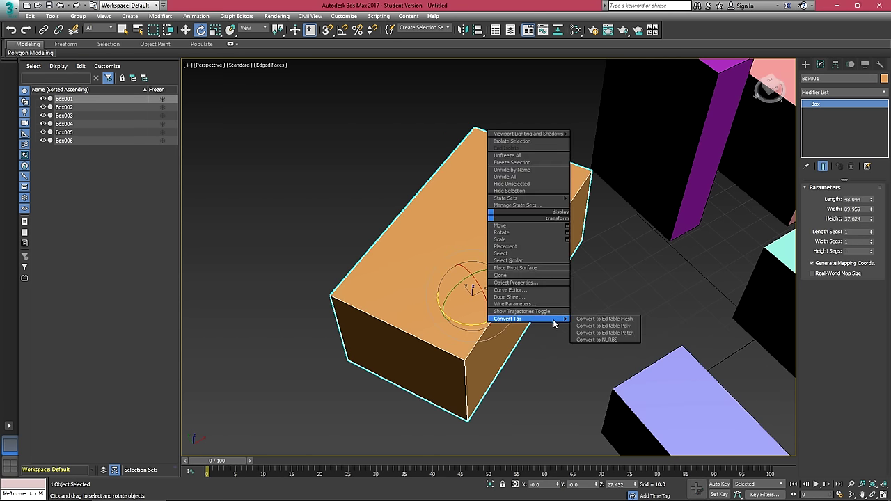
pyautogui.click(602, 326)
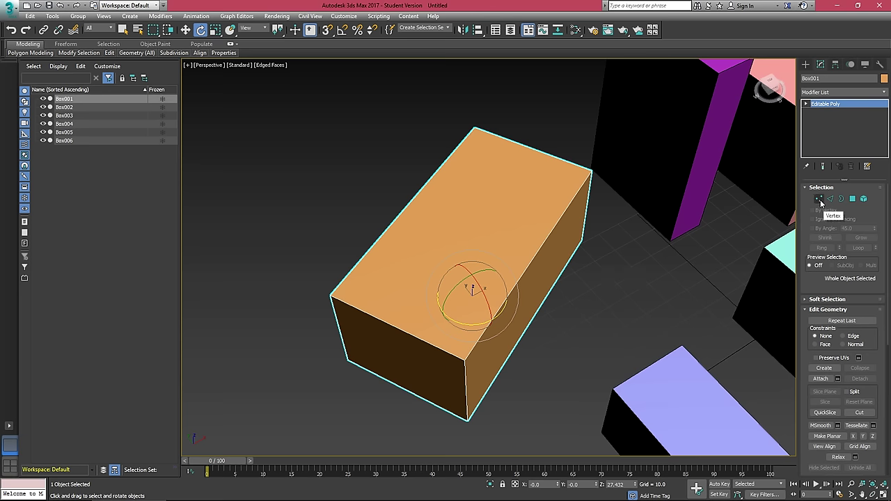
pyautogui.click(821, 199)
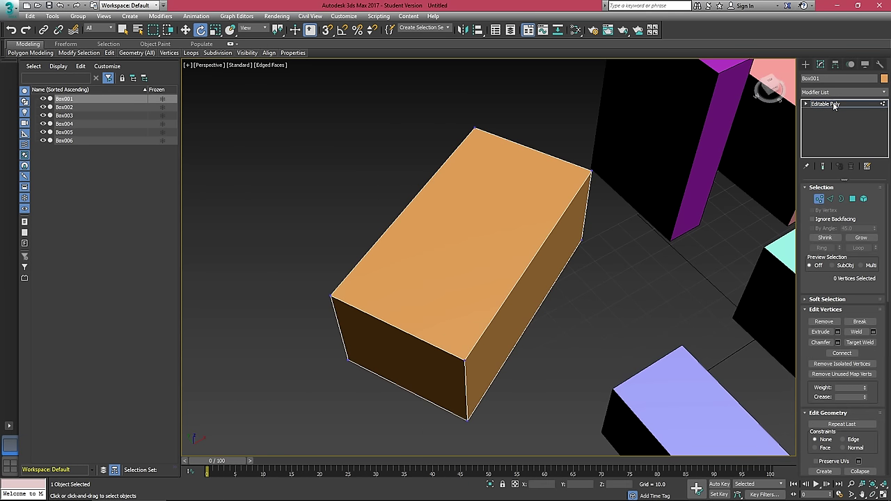
# Select a far top corner vertex of the orange box, try moving it in the Parent coordinate system, and undo the move.
pyautogui.moveTo(491, 129)
pyautogui.mouseDown()
pyautogui.moveTo(513, 143)
pyautogui.moveTo(480, 140)
pyautogui.mouseUp()
pyautogui.press('w')
pyautogui.keyDown('alt'); pyautogui.moveTo(475, 140); pyautogui.dragTo(431, 116, button='middle'); pyautogui.keyUp('alt')
pyautogui.click(255, 28)
pyautogui.click(251, 54)
pyautogui.moveTo(450, 108); pyautogui.dragTo(476, 153)
pyautogui.keyDown('alt'); pyautogui.moveTo(475, 152); pyautogui.dragTo(596, 235, button='middle'); pyautogui.keyUp('alt')
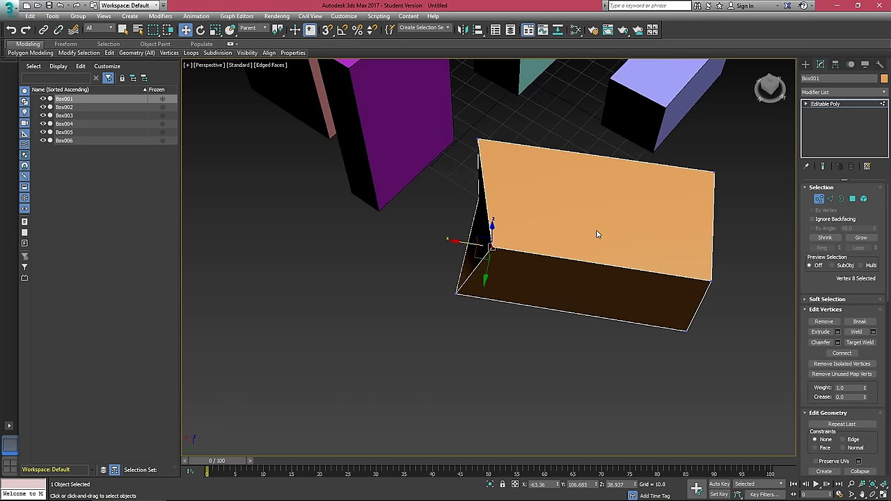
pyautogui.hotkey('ctrl', 'z')
pyautogui.keyDown('alt'); pyautogui.moveTo(504, 189); pyautogui.dragTo(360, 146, button='middle'); pyautogui.keyUp('alt')
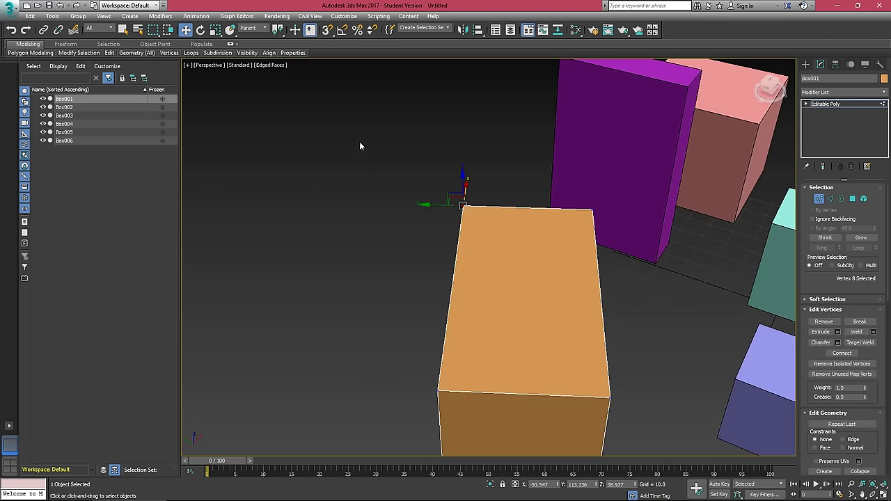
# Switch to the World coordinate system and try moving the corner vertex about -11 units along X.
pyautogui.click(245, 28)
pyautogui.click(247, 48)
pyautogui.moveTo(479, 194); pyautogui.dragTo(496, 210)
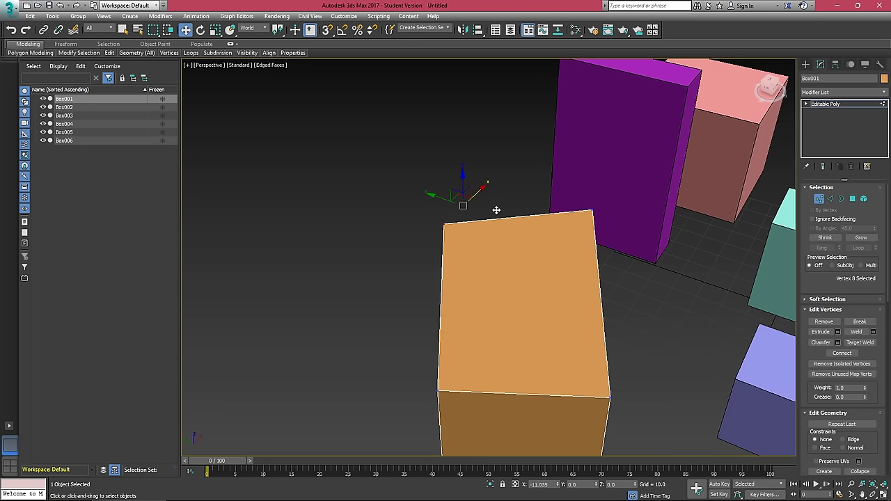
# Switch to the Local coordinate system and try moving the corner vertex along its own axes.
pyautogui.click(247, 28)
pyautogui.click(247, 61)
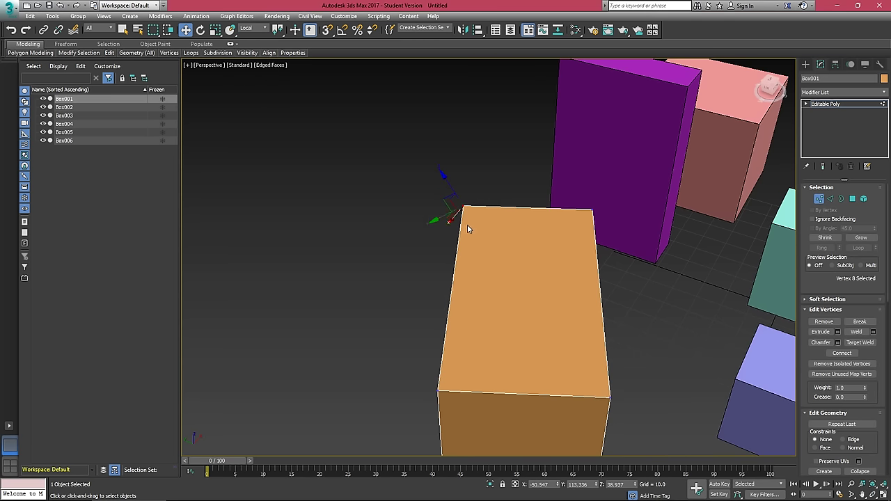
pyautogui.keyDown('alt'); pyautogui.moveTo(469, 229); pyautogui.dragTo(480, 284, button='middle'); pyautogui.keyUp('alt')
pyautogui.scroll(3, 474, 282)
pyautogui.moveTo(467, 248); pyautogui.dragTo(490, 233)
pyautogui.keyDown('alt'); pyautogui.moveTo(489, 234); pyautogui.dragTo(731, 356, button='middle'); pyautogui.keyUp('alt')
pyautogui.scroll(4, 533, 311)
# Leave Vertex sub-object level, select the whole orange box, and move it in the Local coordinate system.
pyautogui.press('1')
pyautogui.click(693, 346)
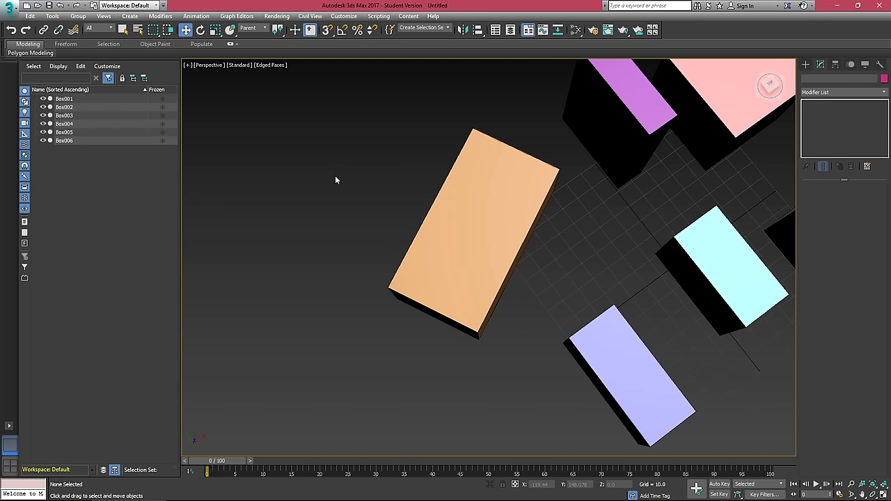
pyautogui.click(481, 240)
pyautogui.click(255, 30)
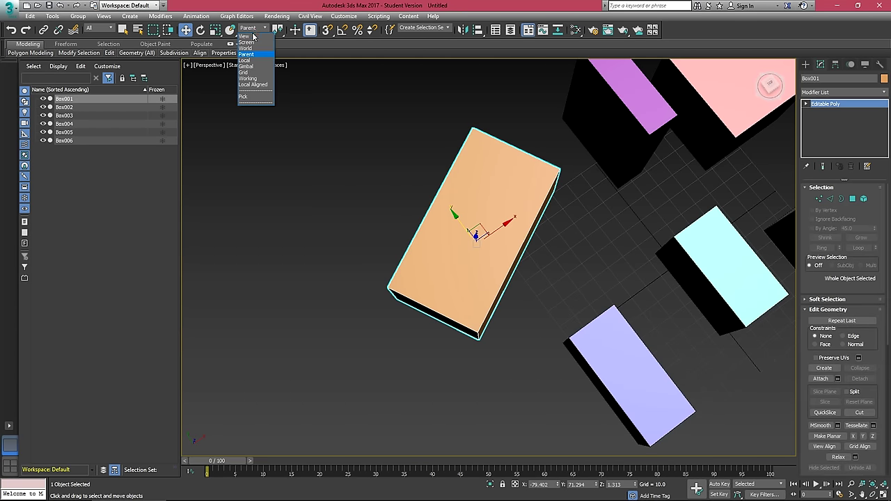
pyautogui.click(256, 67)
pyautogui.moveTo(489, 221); pyautogui.dragTo(442, 266)
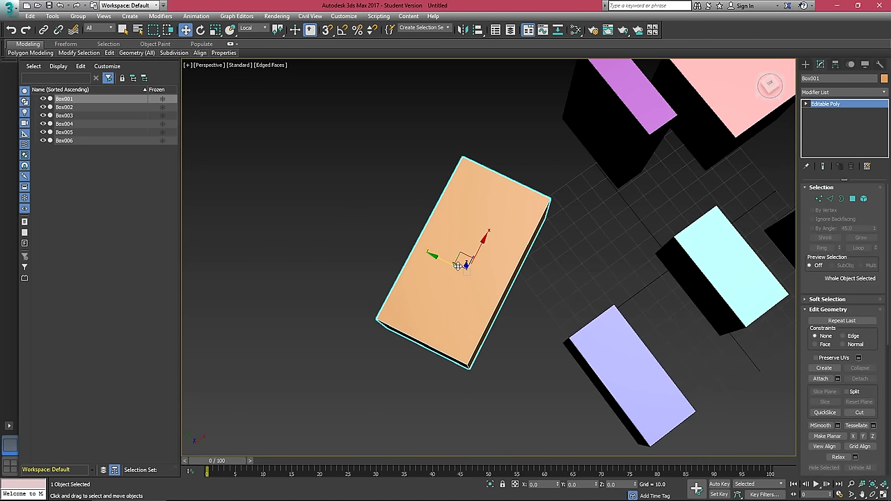
pyautogui.keyDown('alt'); pyautogui.moveTo(514, 266); pyautogui.dragTo(459, 233, button='middle'); pyautogui.keyUp('alt')
pyautogui.moveTo(506, 275); pyautogui.dragTo(378, 298)
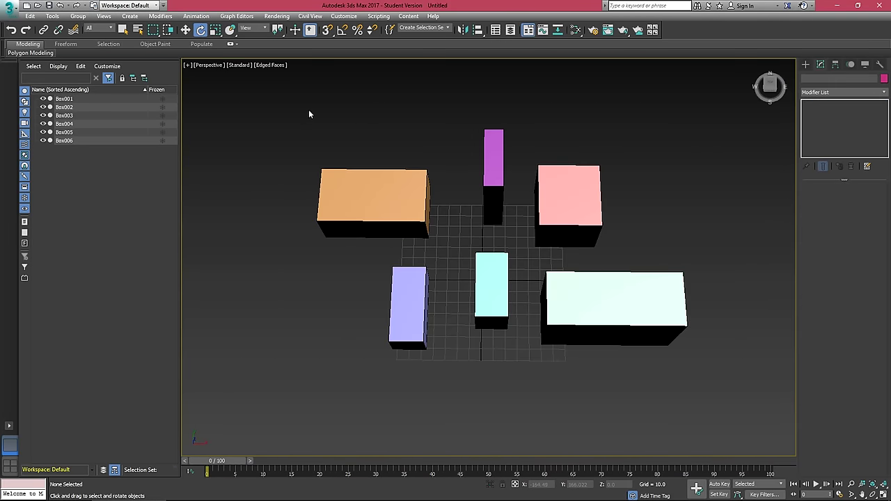
# Select all six boxes and try rotating them around the selection center and around their individual pivot points.
pyautogui.moveTo(646, 349); pyautogui.dragTo(648, 352)
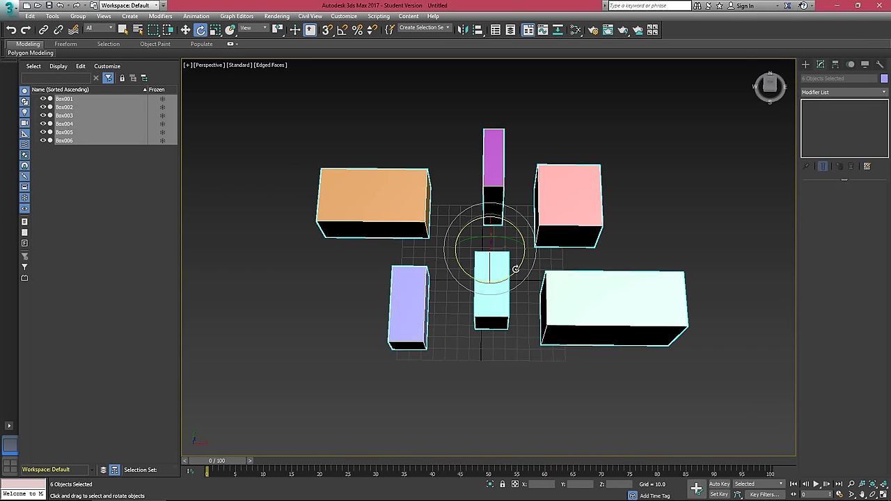
pyautogui.moveTo(516, 269); pyautogui.dragTo(598, 365)
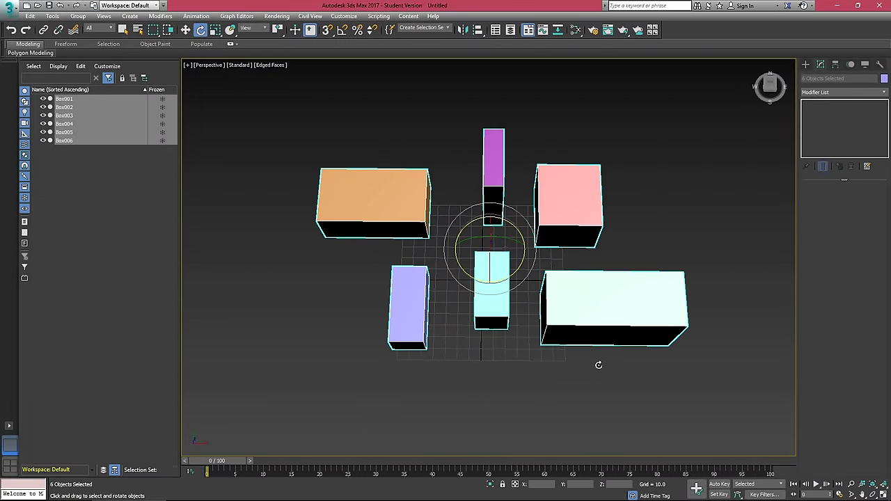
pyautogui.click(278, 36)
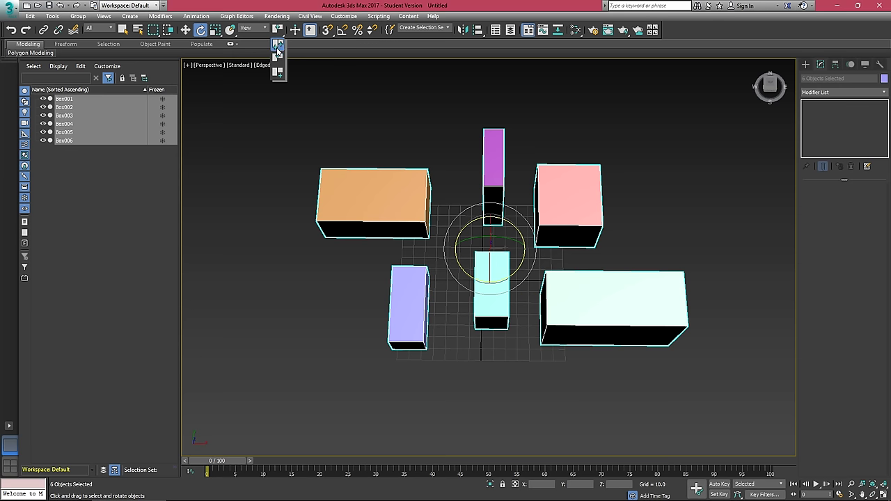
pyautogui.click(278, 46)
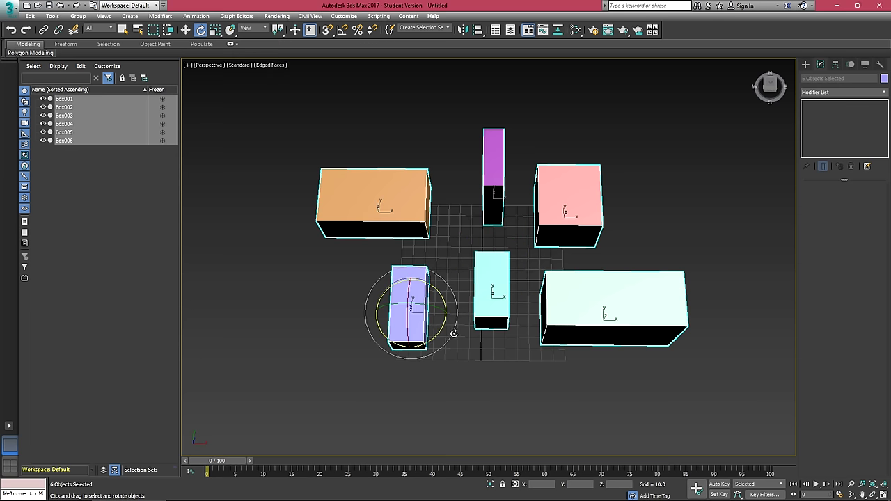
pyautogui.moveTo(439, 332); pyautogui.dragTo(435, 151)
pyautogui.rightClick(435, 294)
# Set the Move tool to use the transform coordinate center for the six selected boxes.
pyautogui.press('w')
pyautogui.scroll(-3, 449, 209)
pyautogui.moveTo(457, 215); pyautogui.dragTo(460, 248, button='middle')
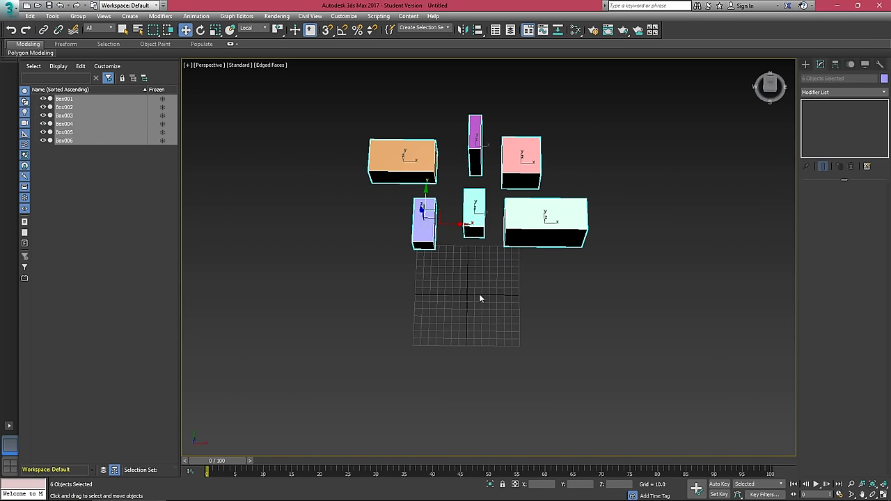
pyautogui.click(278, 32)
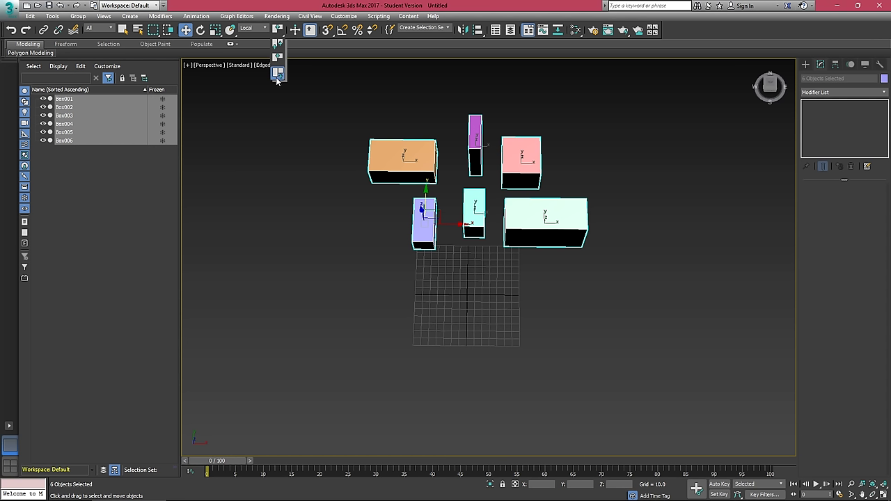
pyautogui.click(277, 78)
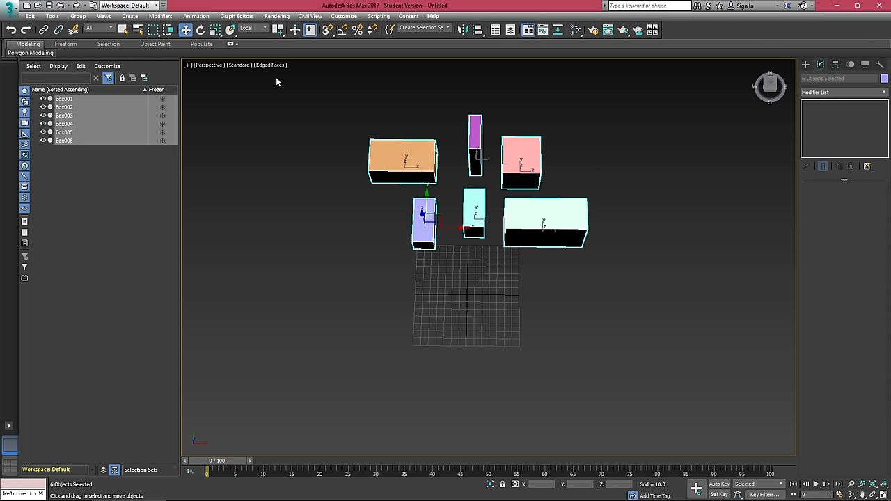
# Set the Move tool's reference coordinate system to World to place its gizmo at the world origin.
pyautogui.click(259, 29)
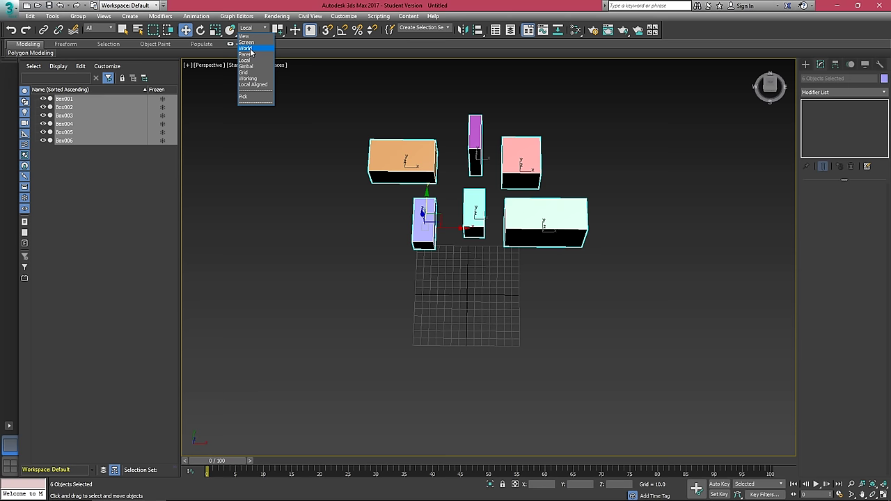
pyautogui.click(252, 48)
pyautogui.press('e')
pyautogui.press('q')
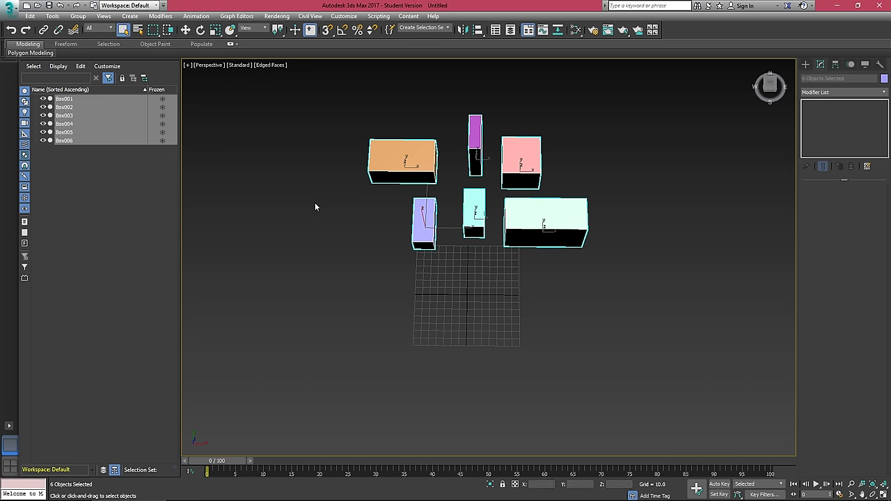
pyautogui.press('e')
pyautogui.press('w')
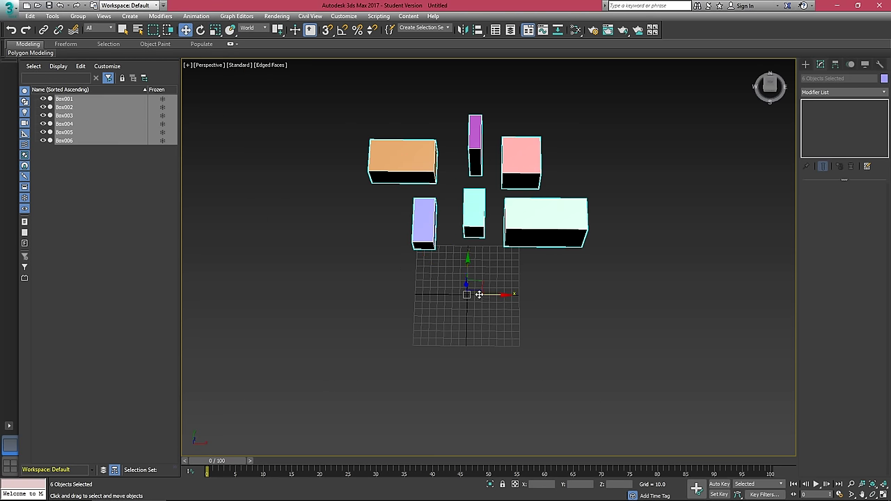
pyautogui.keyDown('alt'); pyautogui.moveTo(479, 295); pyautogui.dragTo(490, 282, button='middle'); pyautogui.keyUp('alt')
# Set the Rotate tool to World with the transform coordinate center and try rotating the six boxes about the world origin.
pyautogui.press('e')
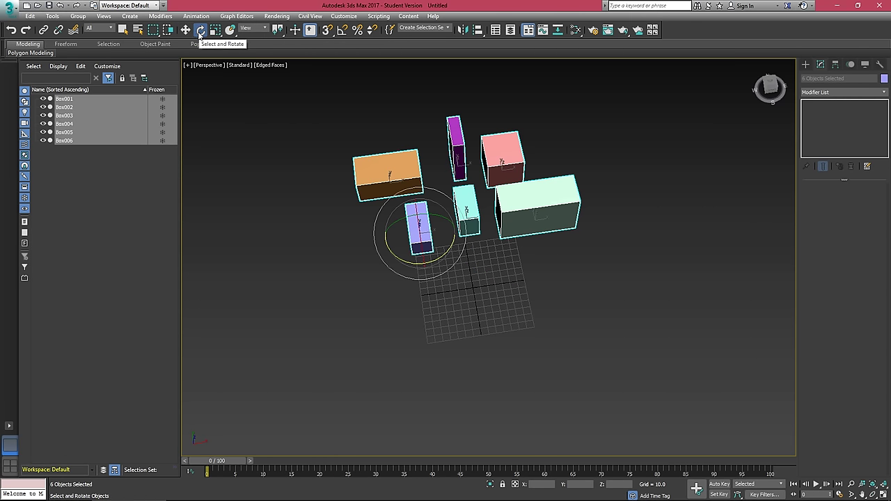
pyautogui.click(263, 28)
pyautogui.click(249, 51)
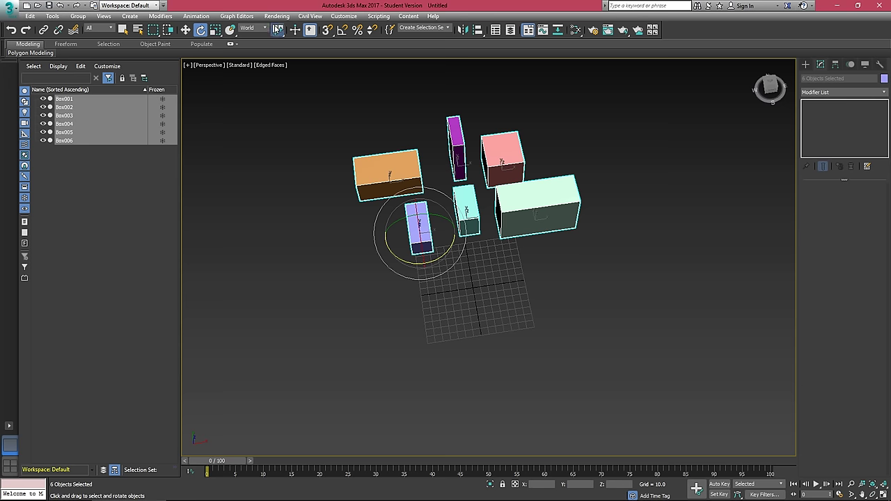
pyautogui.moveTo(277, 28); pyautogui.dragTo(276, 67)
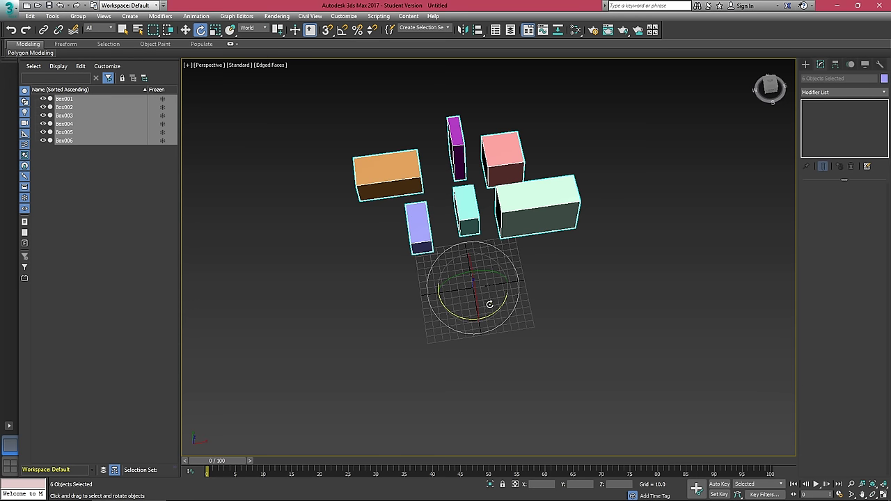
pyautogui.scroll(2, 489, 305)
pyautogui.moveTo(463, 314)
pyautogui.keyDown('alt'); pyautogui.mouseDown(button='middle')
pyautogui.moveTo(480, 288)
pyautogui.moveTo(449, 283)
pyautogui.moveTo(468, 327)
pyautogui.mouseUp(button='middle'); pyautogui.keyUp('alt')
pyautogui.moveTo(489, 353); pyautogui.dragTo(418, 327)
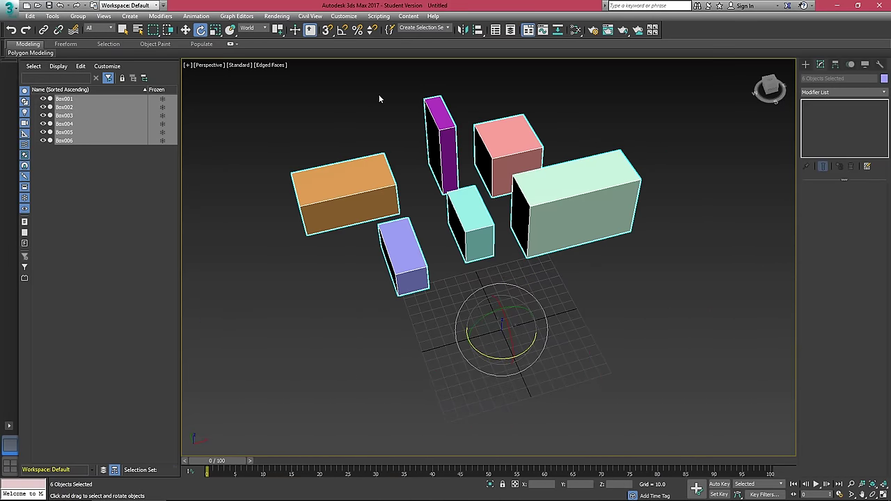
# Pick the light purple box as the reference coordinate system and try rotating all six boxes around it.
pyautogui.click(257, 28)
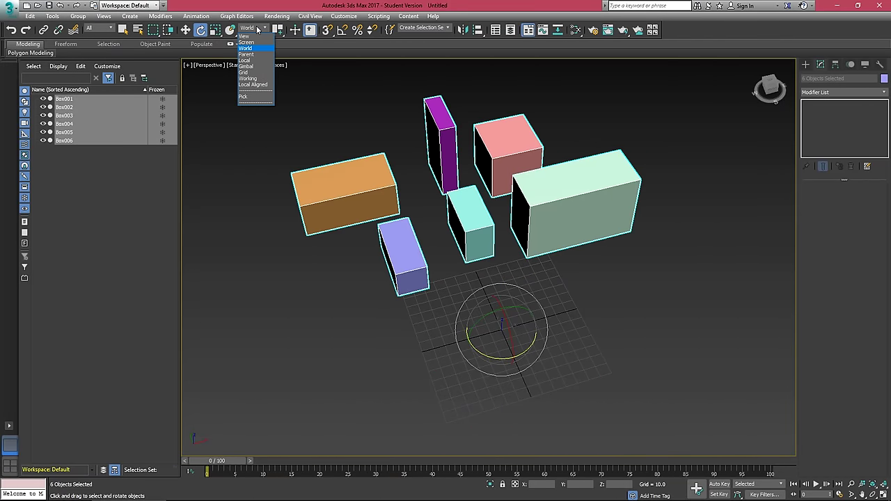
pyautogui.click(247, 97)
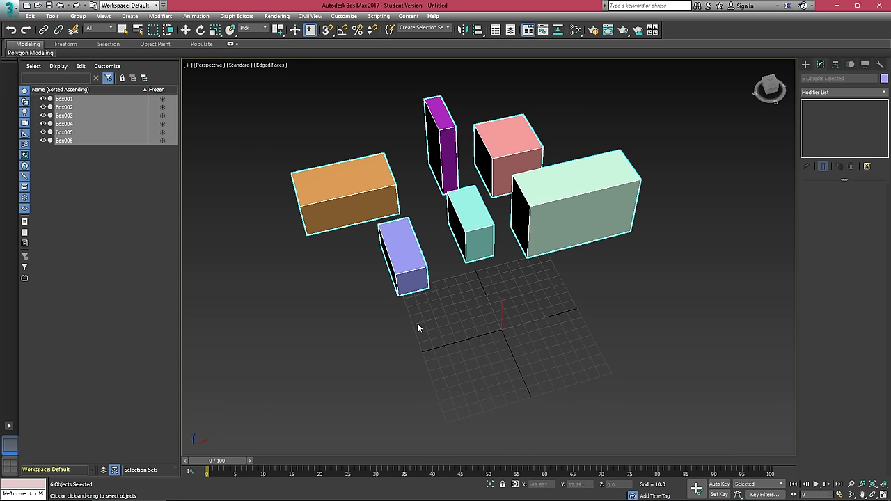
pyautogui.click(425, 278)
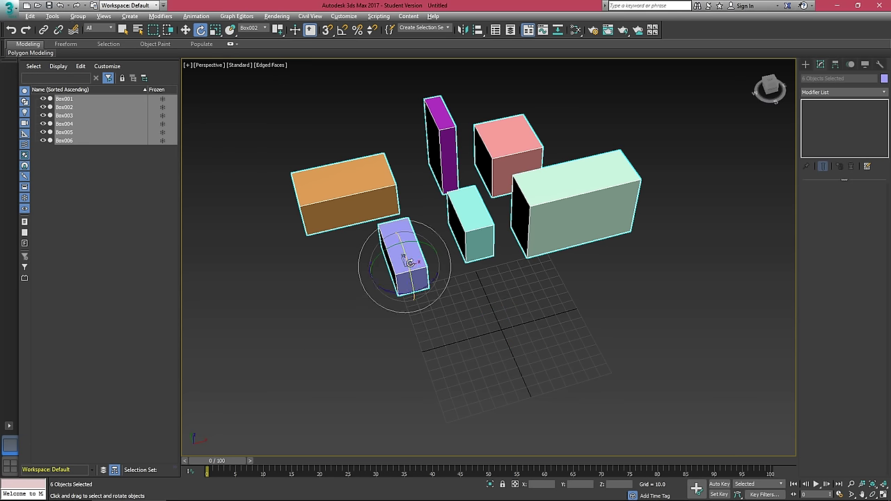
pyautogui.keyDown('alt'); pyautogui.moveTo(409, 263); pyautogui.dragTo(459, 285, button='middle'); pyautogui.keyUp('alt')
pyautogui.moveTo(449, 304); pyautogui.dragTo(593, 311)
pyautogui.keyDown('alt'); pyautogui.click(454, 273); pyautogui.keyUp('alt')
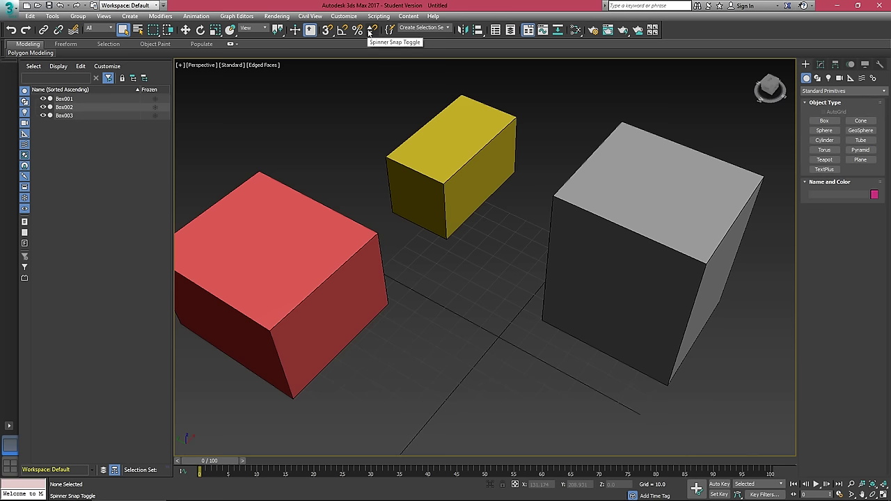
# Frame the three boxes, look over the snap types in Grid and Snap Settings, and close the dialog.
pyautogui.press('z')
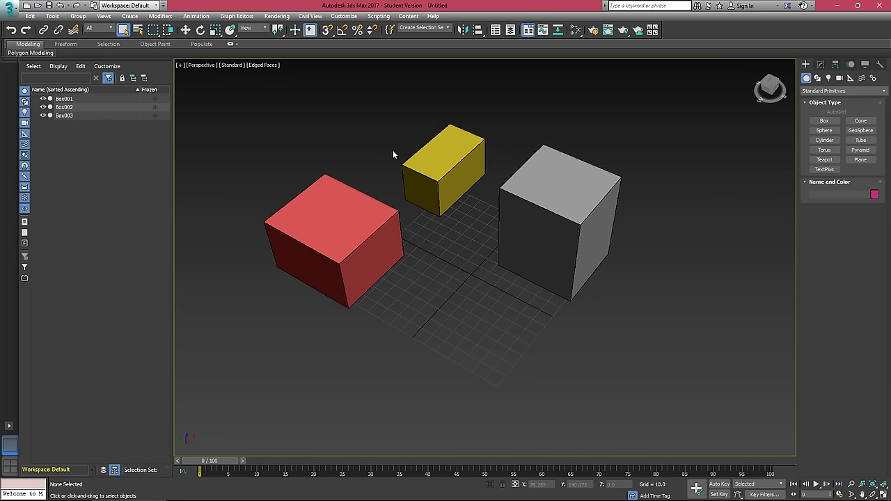
pyautogui.rightClick(328, 30)
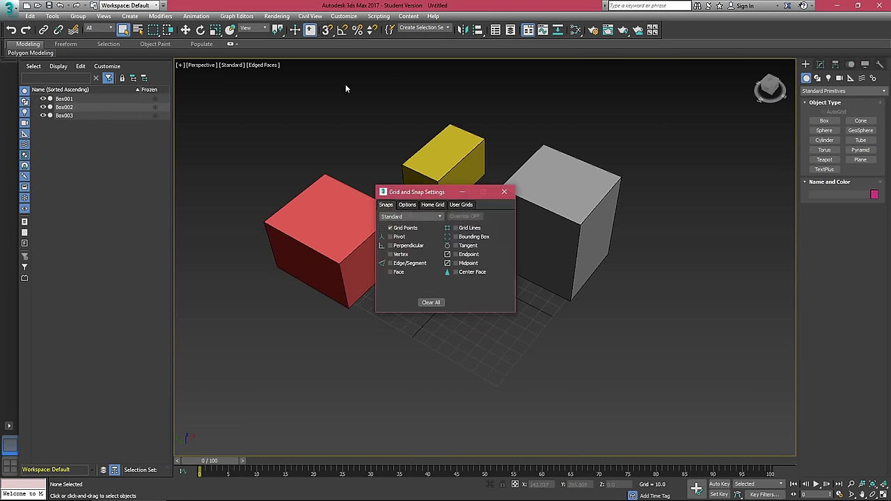
pyautogui.moveTo(414, 194); pyautogui.dragTo(545, 110)
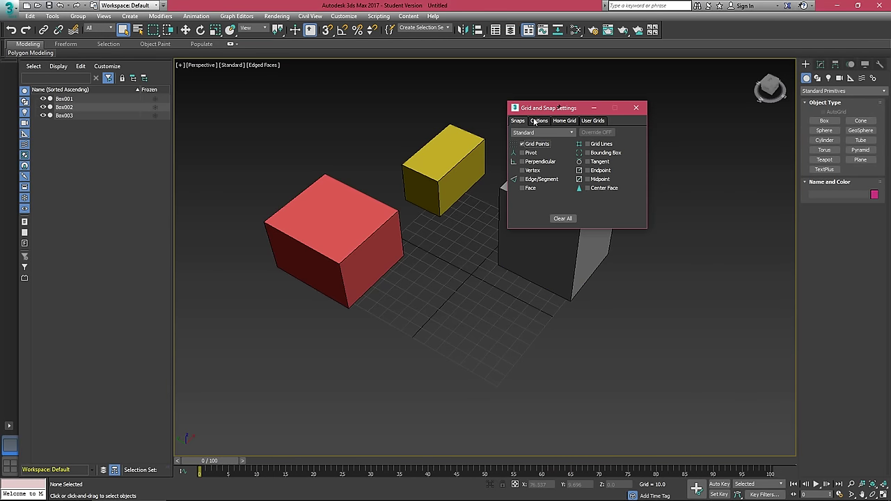
pyautogui.moveTo(535, 109); pyautogui.dragTo(534, 129)
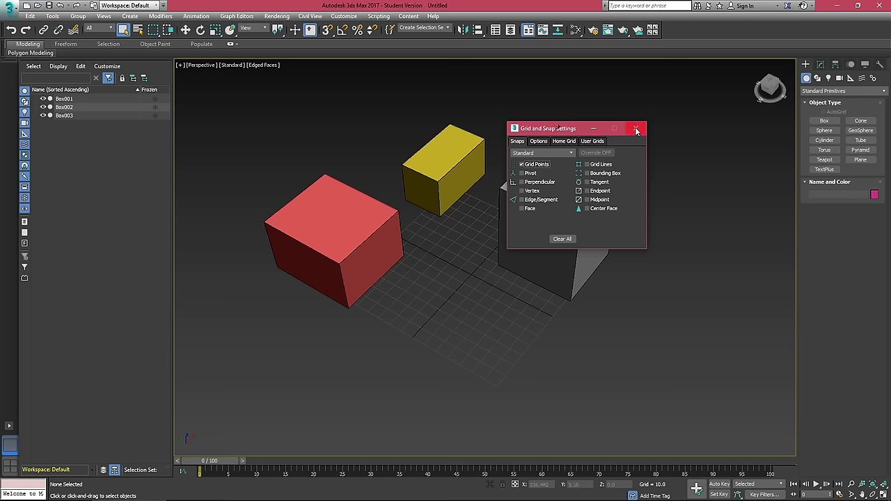
pyautogui.click(635, 130)
# Activate the Move tool, open its Transform Type-In dialog, and close the dialog.
pyautogui.rightClick(186, 30)
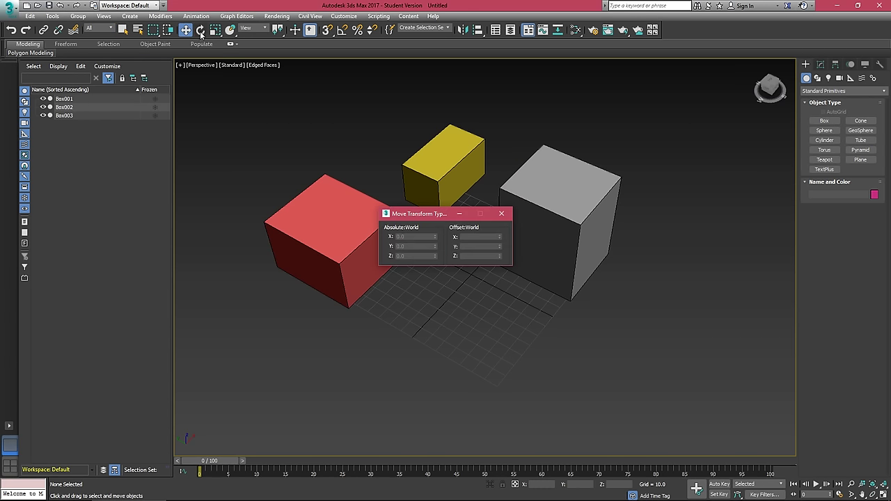
pyautogui.moveTo(411, 215); pyautogui.dragTo(335, 249)
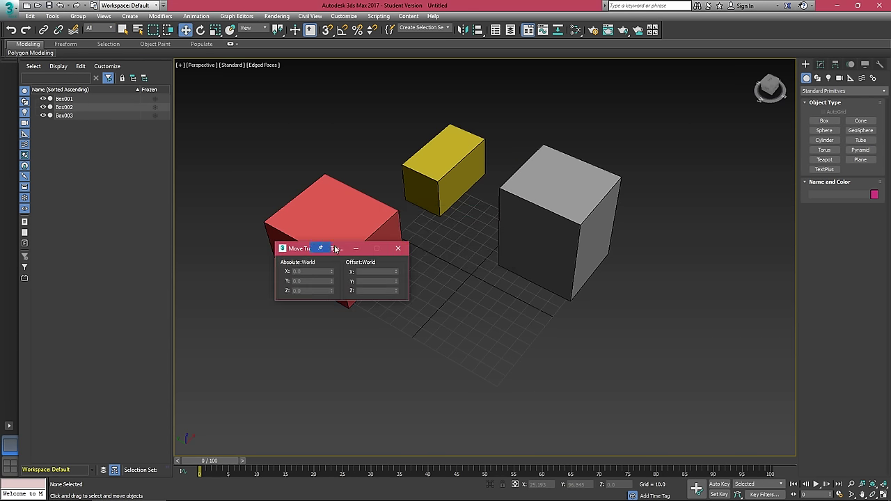
pyautogui.click(400, 249)
# Turn on 3D snapping and examine how the cursor snaps to grid points at different zoom levels.
pyautogui.press('s')
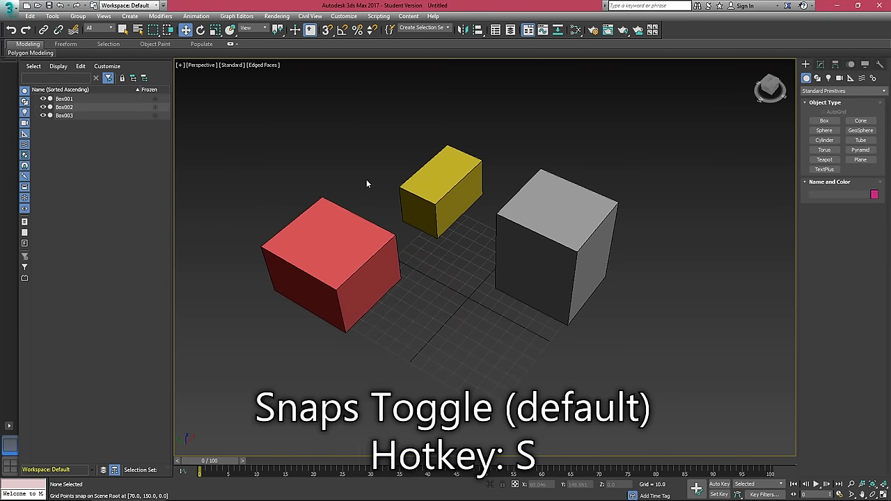
pyautogui.keyDown('alt'); pyautogui.moveTo(372, 209); pyautogui.dragTo(439, 246, button='middle'); pyautogui.keyUp('alt')
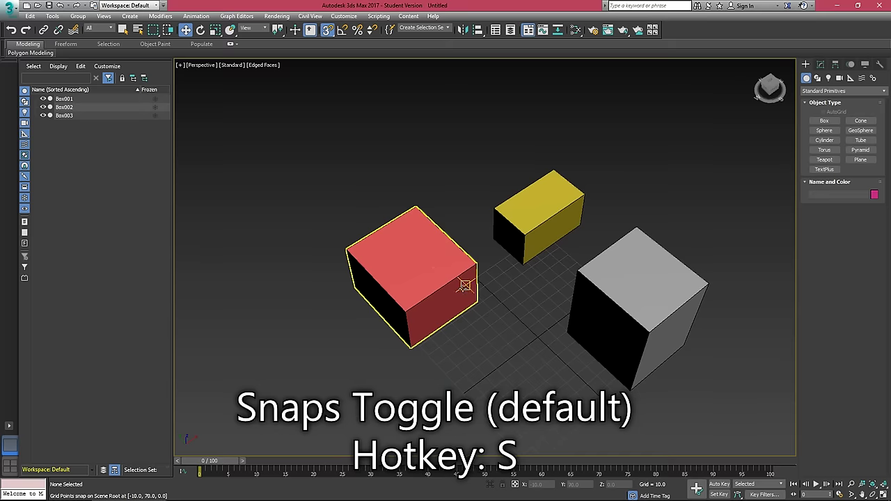
pyautogui.scroll(6, 516, 353)
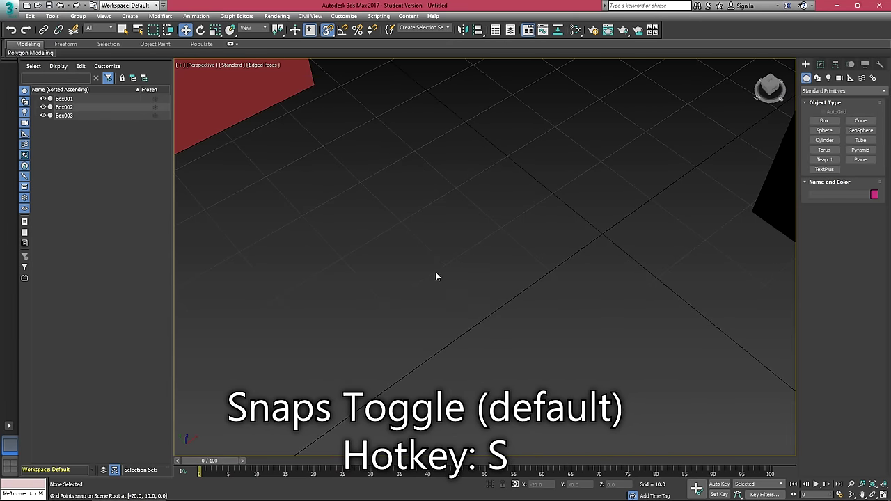
pyautogui.scroll(-5, 502, 251)
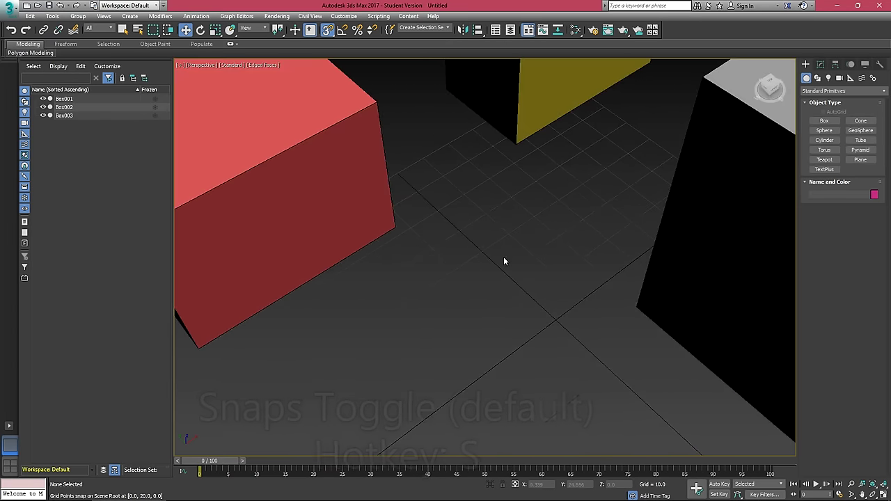
# Enable only Vertex snapping instead of Grid Points, move the settings dialog aside, and select the yellow box.
pyautogui.rightClick(327, 30)
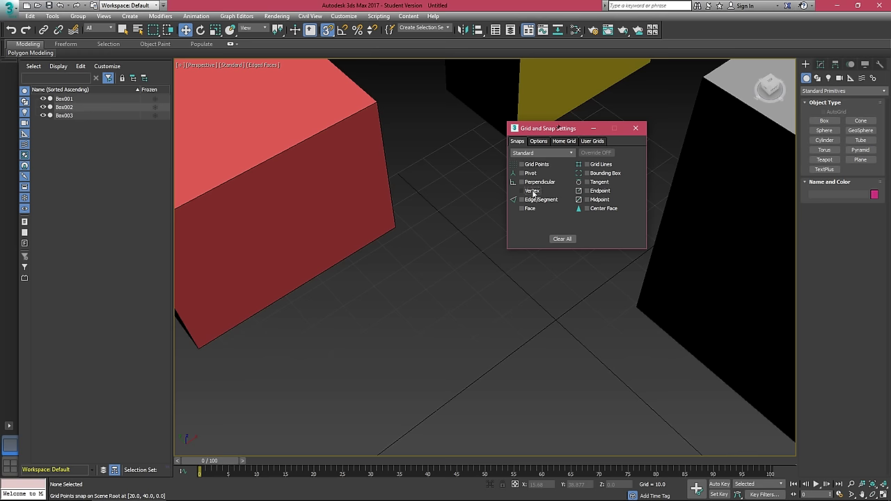
pyautogui.moveTo(535, 128); pyautogui.dragTo(773, 35)
pyautogui.scroll(-5, 495, 266)
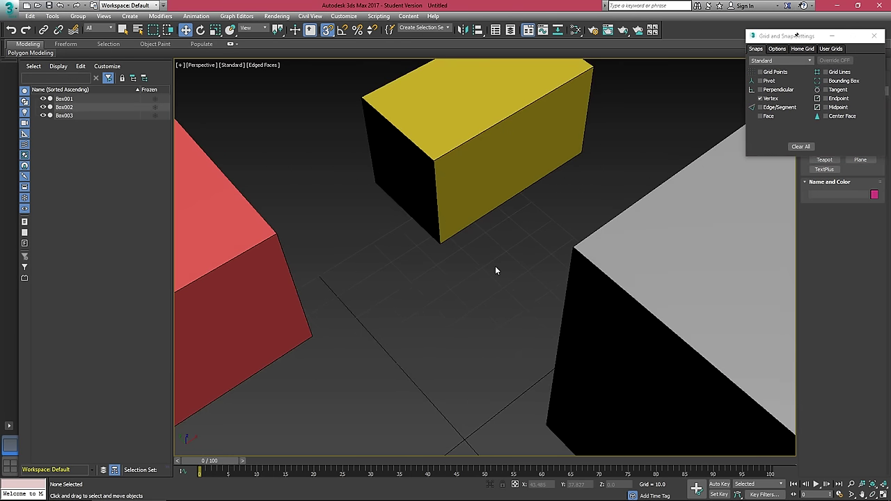
pyautogui.click(492, 219)
pyautogui.scroll(3, 448, 236)
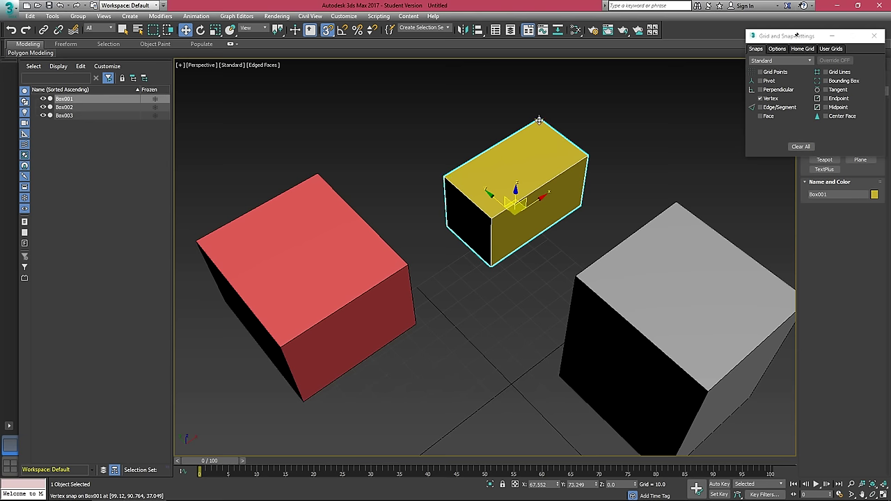
# Select the red box and snap its upper corner onto the yellow box's lower corner vertex in the Perspective view.
pyautogui.click(380, 283)
pyautogui.scroll(4, 403, 269)
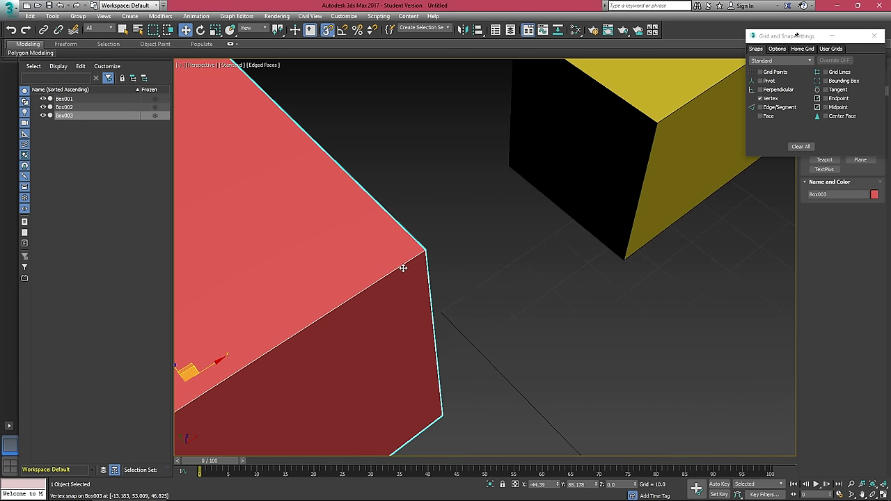
pyautogui.scroll(-5, 424, 254)
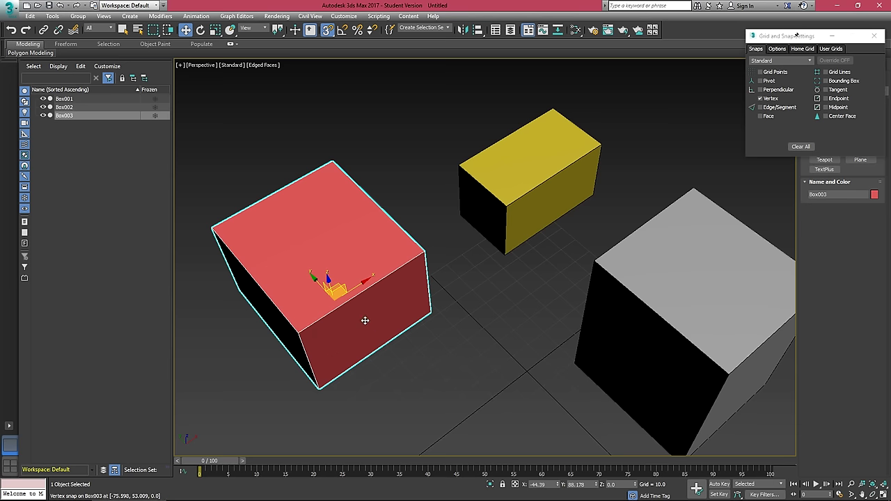
pyautogui.moveTo(423, 253); pyautogui.dragTo(506, 252)
# Switch to a maximized, shaded Front view and move the red box up and away from the gray box.
pyautogui.hotkey('alt', 'w')
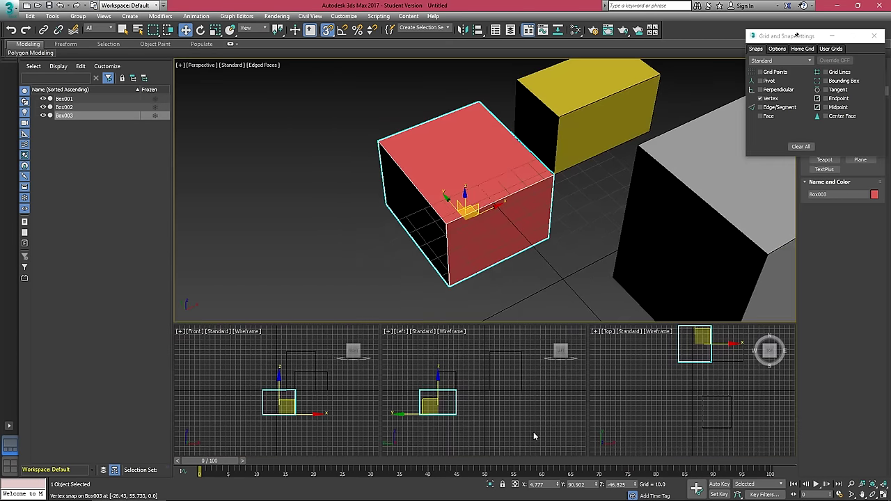
pyautogui.moveTo(482, 416); pyautogui.dragTo(507, 405, button='middle')
pyautogui.moveTo(296, 396); pyautogui.dragTo(278, 383, button='middle')
pyautogui.hotkey('alt', 'w')
pyautogui.moveTo(476, 181)
pyautogui.mouseDown(button='middle')
pyautogui.moveTo(503, 224)
pyautogui.moveTo(471, 277)
pyautogui.mouseUp(button='middle')
pyautogui.press('F3')
pyautogui.scroll(2, 503, 229)
pyautogui.moveTo(427, 414); pyautogui.dragTo(310, 352)
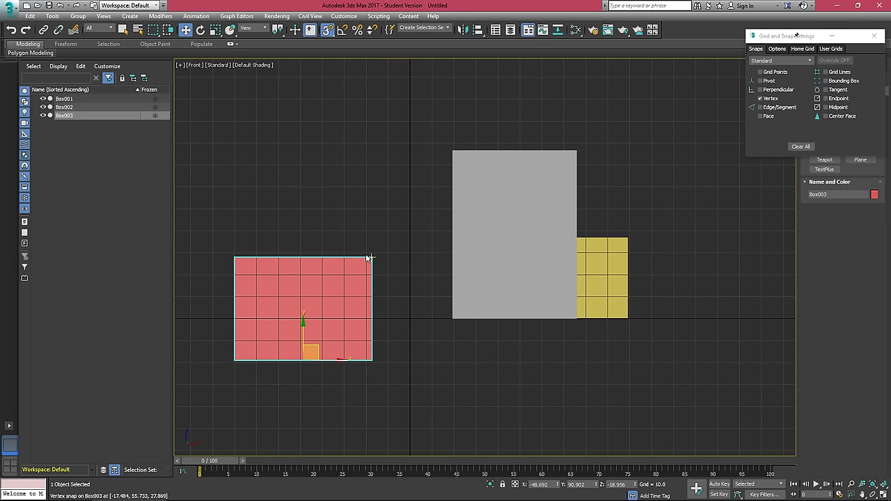
# Try snapping the red box's upper corner to the gray box's upper corner in the Front view, inspect it in Perspective, and undo the move.
pyautogui.moveTo(367, 258); pyautogui.dragTo(375, 305, button='middle')
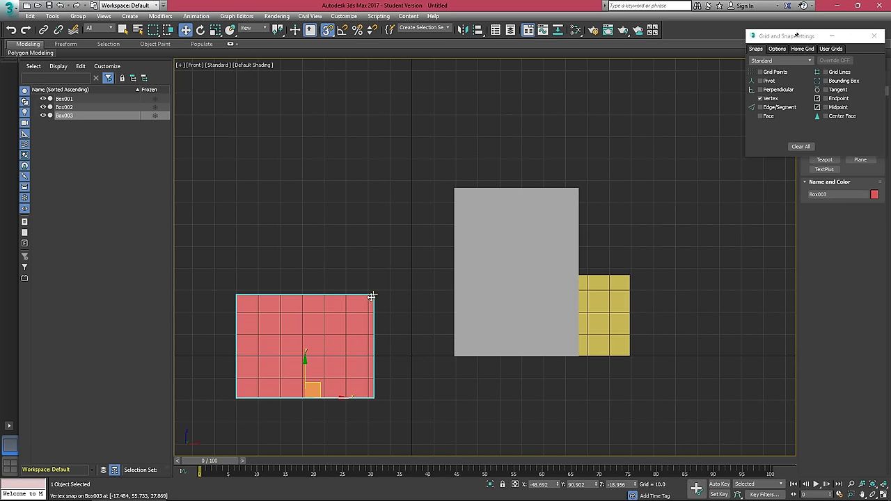
pyautogui.moveTo(374, 296); pyautogui.dragTo(451, 188)
pyautogui.hotkey('alt', 'w')
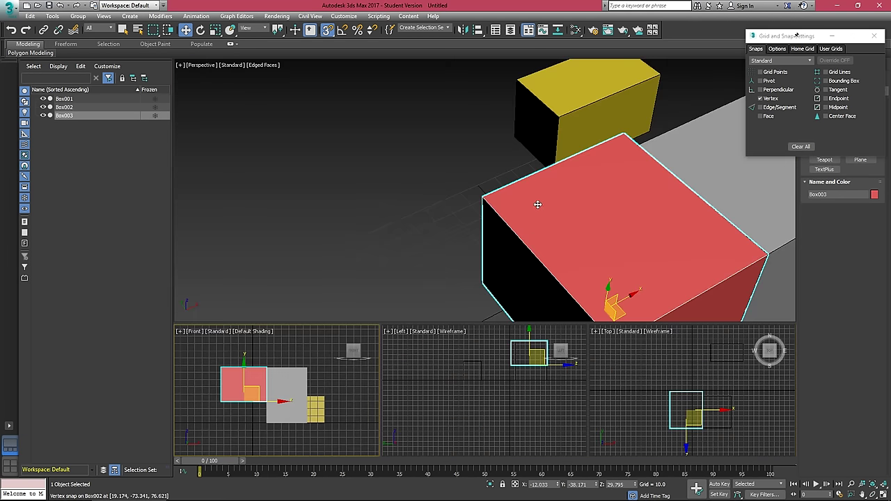
pyautogui.keyDown('alt'); pyautogui.moveTo(583, 252); pyautogui.dragTo(529, 268, button='middle'); pyautogui.keyUp('alt')
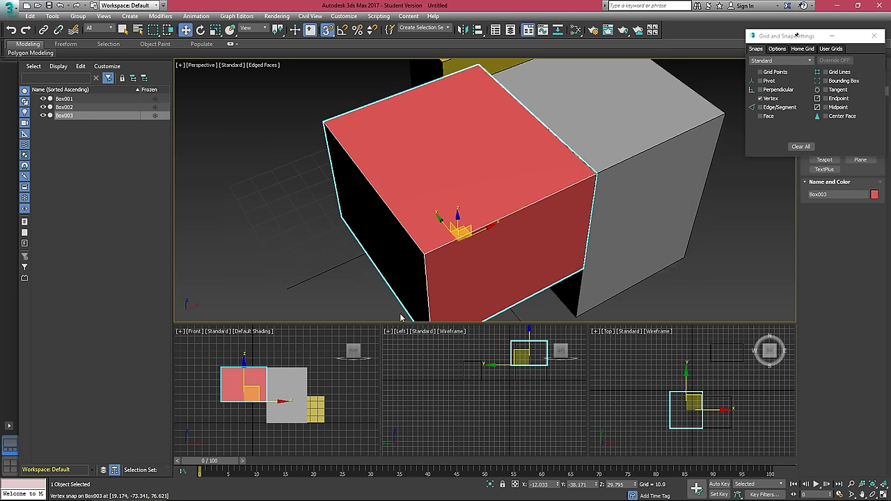
pyautogui.hotkey('ctrl', 'z')
pyautogui.keyDown('alt'); pyautogui.moveTo(332, 163); pyautogui.dragTo(426, 215, button='middle'); pyautogui.keyUp('alt')
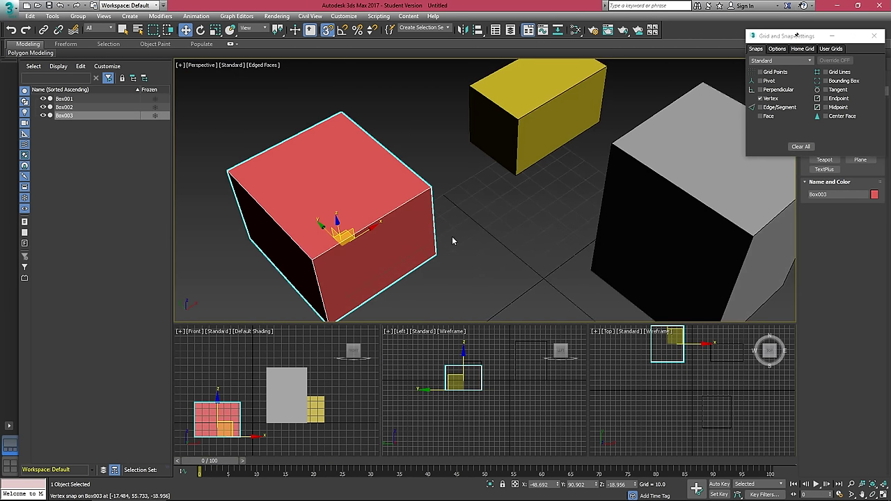
# Reselect the red box and try the same 3D vertex snap onto the gray box from the small Front view.
pyautogui.hotkey('shift', 'z')
pyautogui.moveTo(527, 253); pyautogui.dragTo(430, 193, button='middle')
pyautogui.click(610, 138)
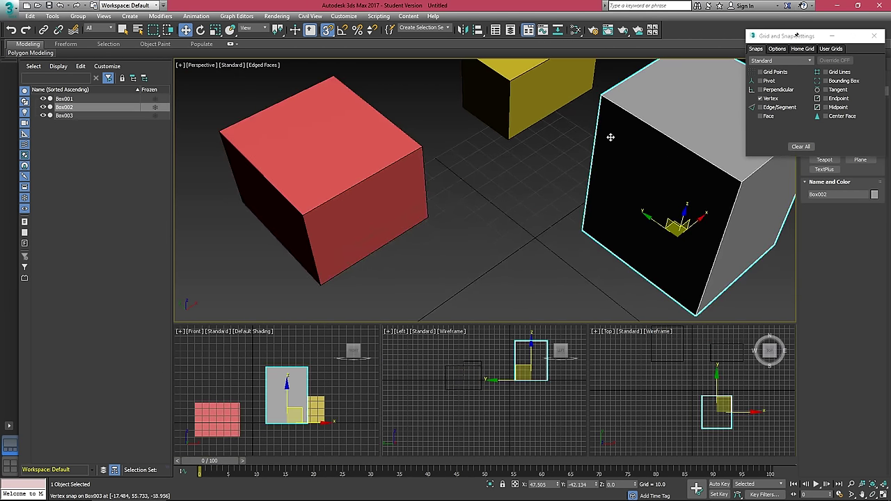
pyautogui.click(362, 182)
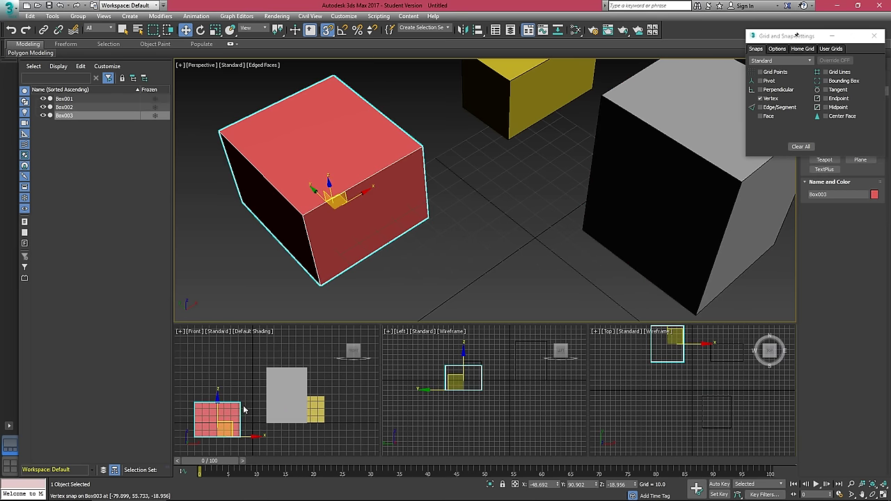
pyautogui.moveTo(239, 403); pyautogui.dragTo(263, 369)
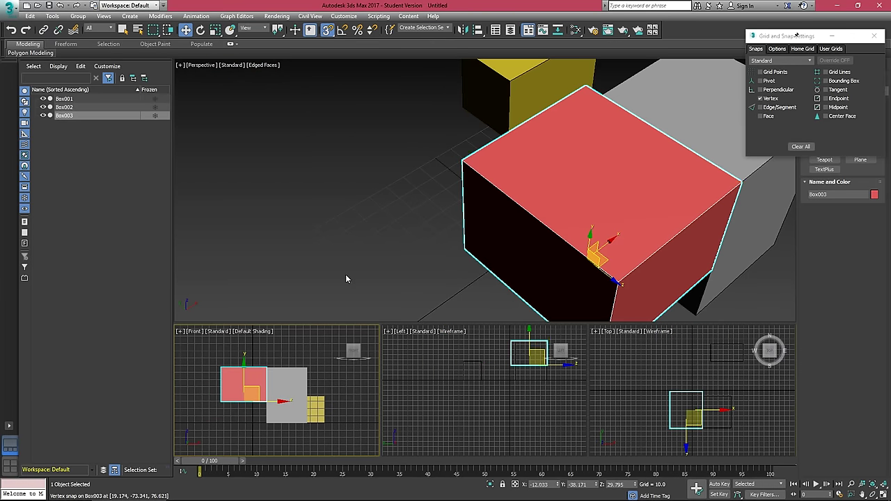
# Switch snapping to 2.5D and snap the red box's upper corner to the gray box's upper corner in the Front view.
pyautogui.click(327, 37)
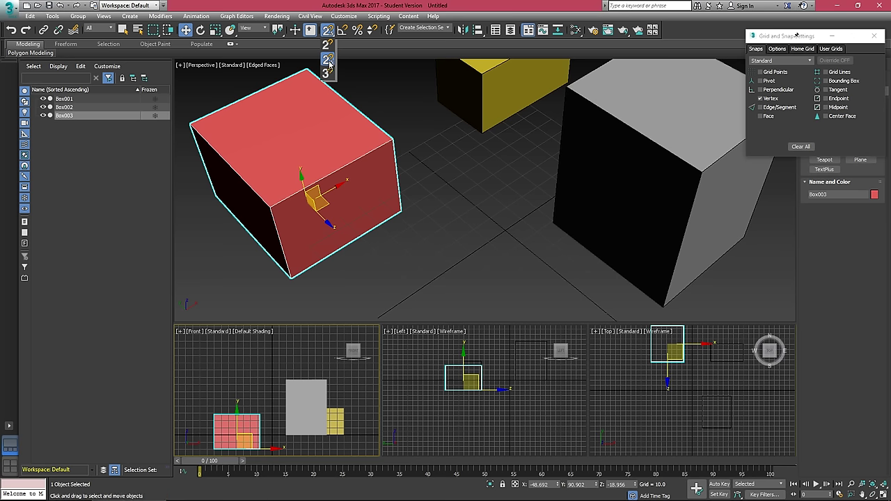
pyautogui.click(329, 62)
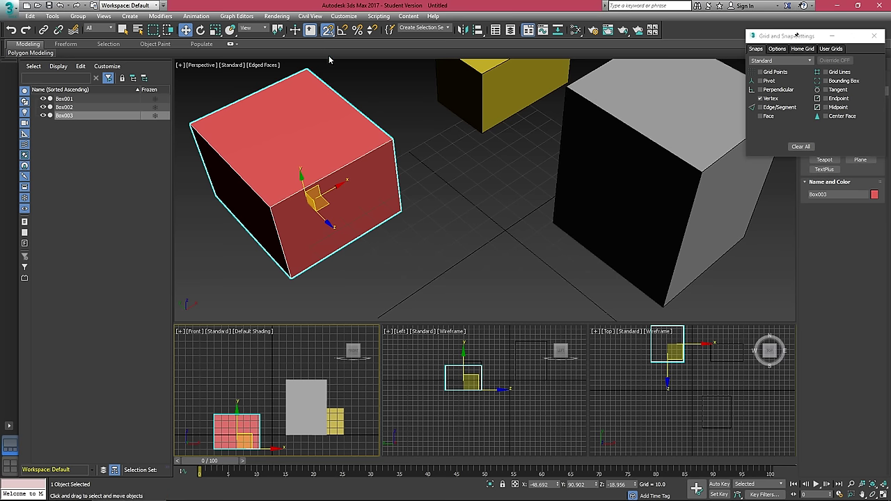
pyautogui.moveTo(254, 410); pyautogui.dragTo(237, 416, button='middle')
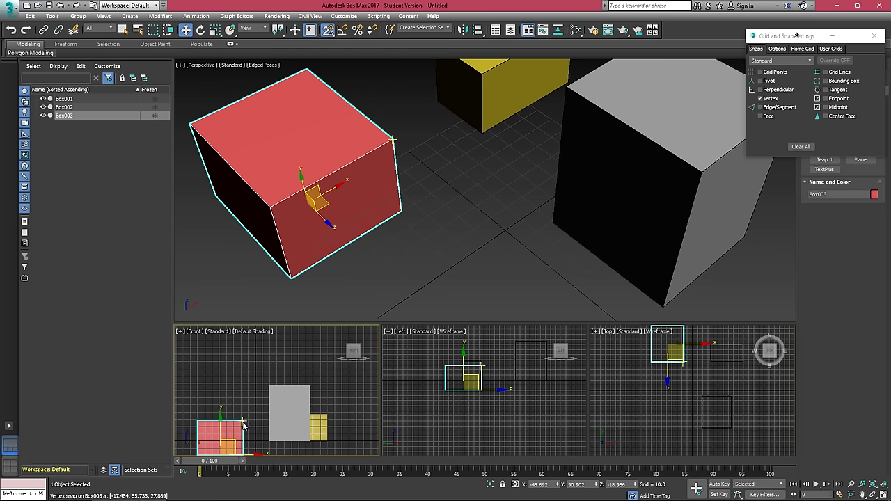
pyautogui.moveTo(243, 426); pyautogui.dragTo(268, 386)
pyautogui.scroll(-5, 410, 238)
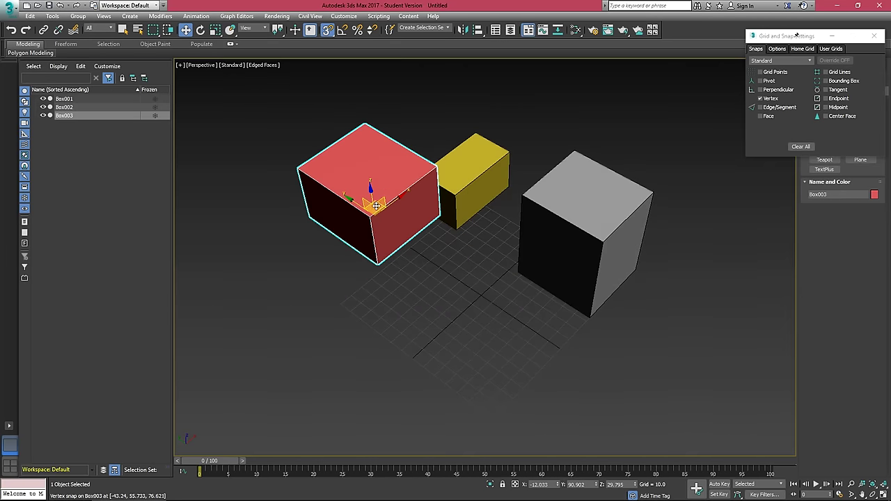
# Select the yellow box, turn on Angle Snap, and set the snap angle to 15 degrees.
pyautogui.keyDown('alt'); pyautogui.moveTo(376, 206); pyautogui.dragTo(465, 295, button='middle'); pyautogui.keyUp('alt')
pyautogui.click(465, 295)
pyautogui.click(342, 30)
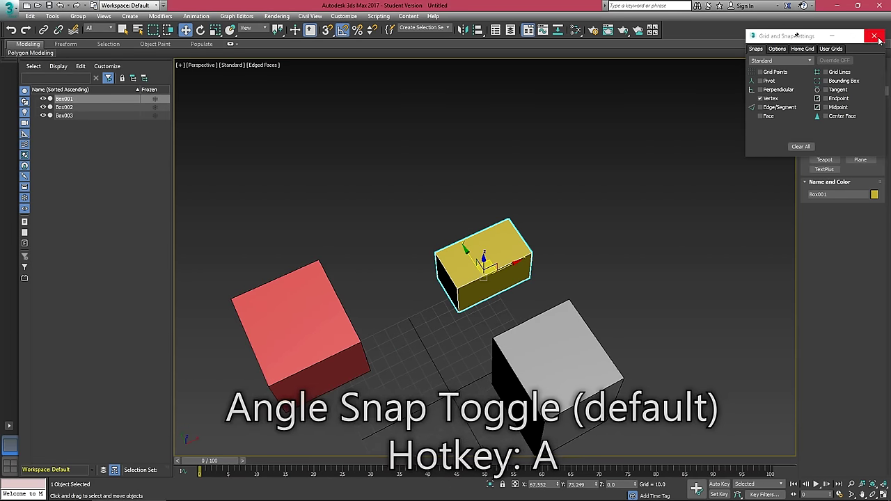
pyautogui.click(874, 35)
pyautogui.click(341, 30)
pyautogui.rightClick(341, 29)
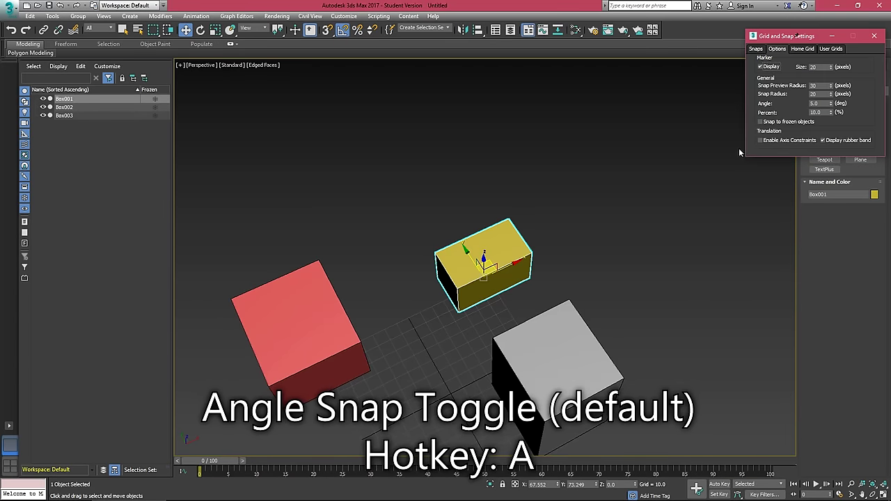
pyautogui.doubleClick(816, 103)
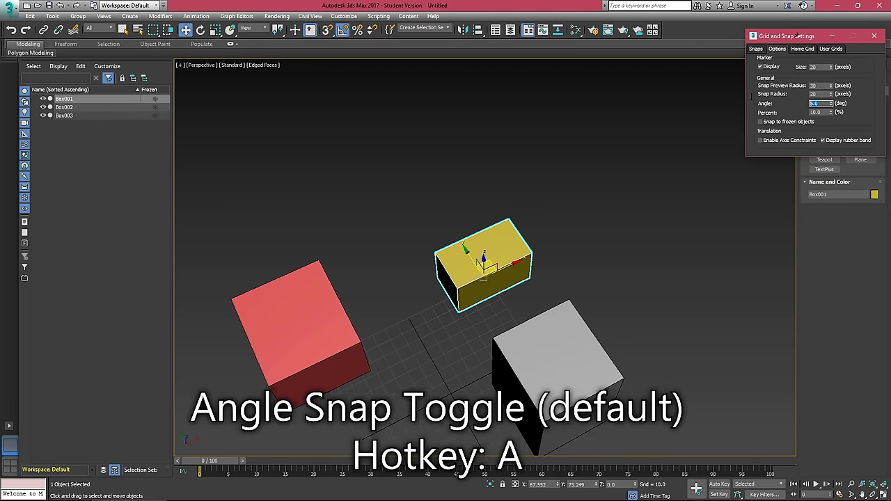
pyautogui.write('15')
# Try rotating the yellow box about its Z axis by -95 degrees with angle snapping, cancel the rotation, and deselect the box.
pyautogui.moveTo(523, 285); pyautogui.dragTo(510, 276, button='middle')
pyautogui.press('e')
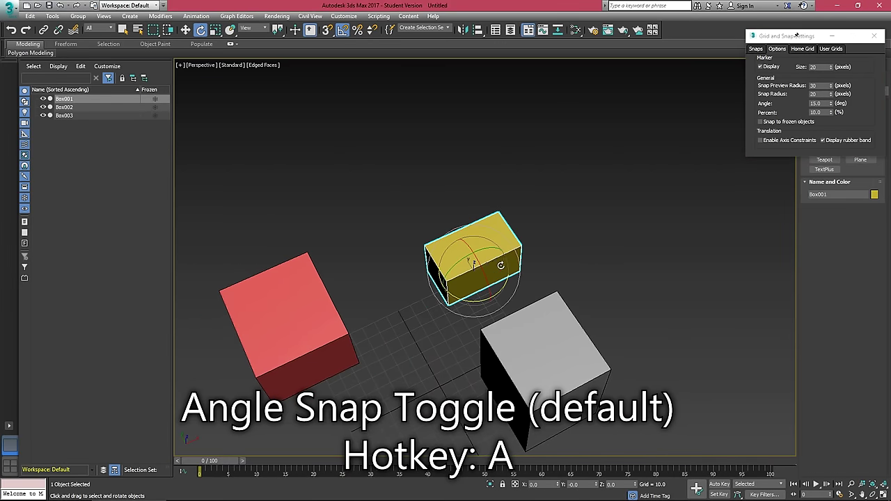
pyautogui.moveTo(470, 301); pyautogui.dragTo(427, 304)
pyautogui.click(796, 34)
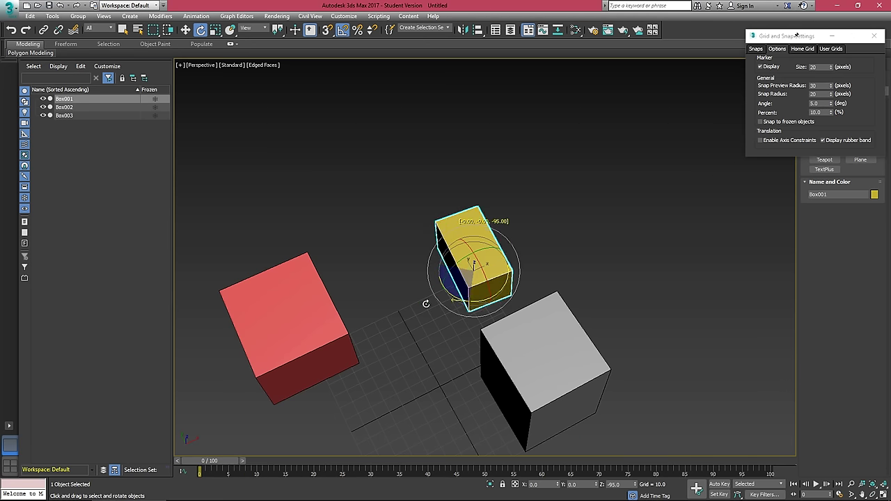
pyautogui.rightClick(427, 303)
pyautogui.keyDown('alt'); pyautogui.moveTo(427, 304); pyautogui.dragTo(464, 163, button='middle'); pyautogui.keyUp('alt')
pyautogui.moveTo(434, 346); pyautogui.dragTo(428, 319, button='middle')
pyautogui.click(429, 319)
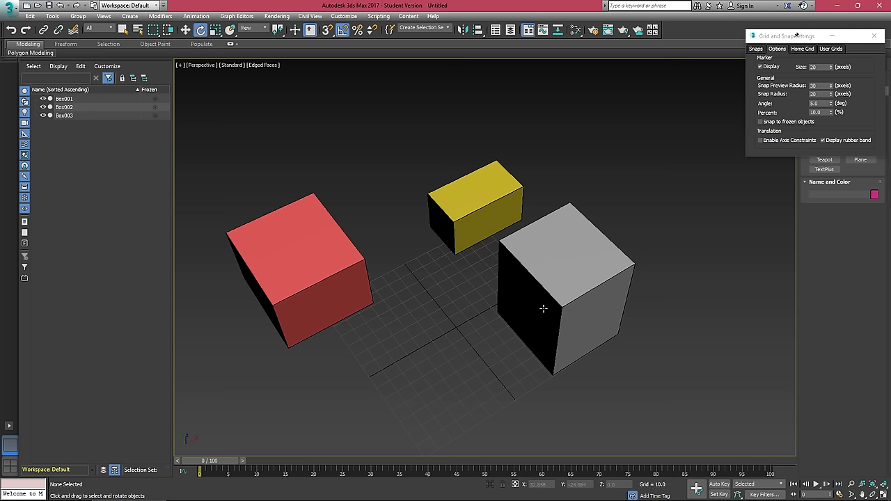
# Set the home grid to show major lines every 20th grid line and a perspective view grid extent of 10.
pyautogui.click(815, 50)
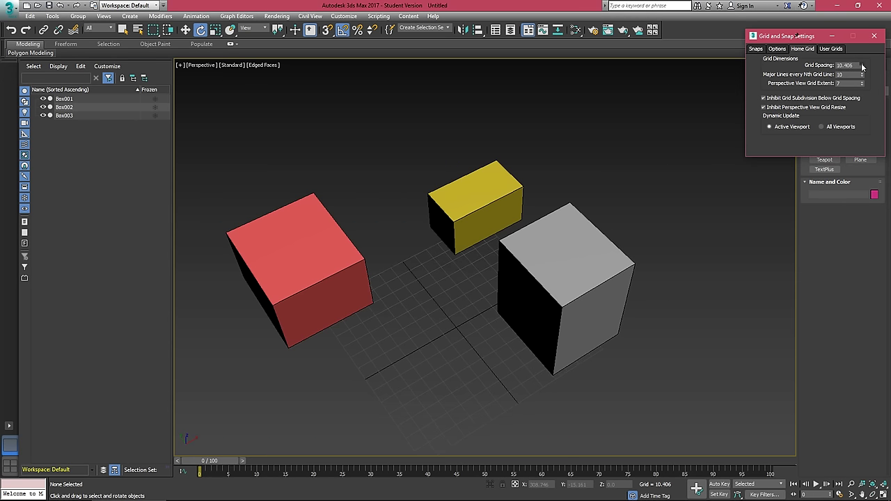
pyautogui.moveTo(851, 15); pyautogui.dragTo(830, 42)
pyautogui.hotkey('ctrl', 'z')
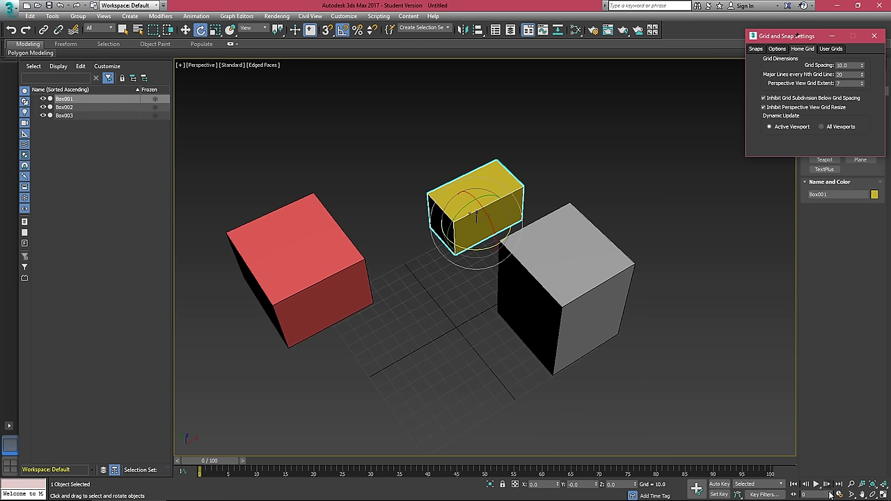
pyautogui.keyDown('alt'); pyautogui.moveTo(488, 328); pyautogui.dragTo(474, 251, button='middle'); pyautogui.keyUp('alt')
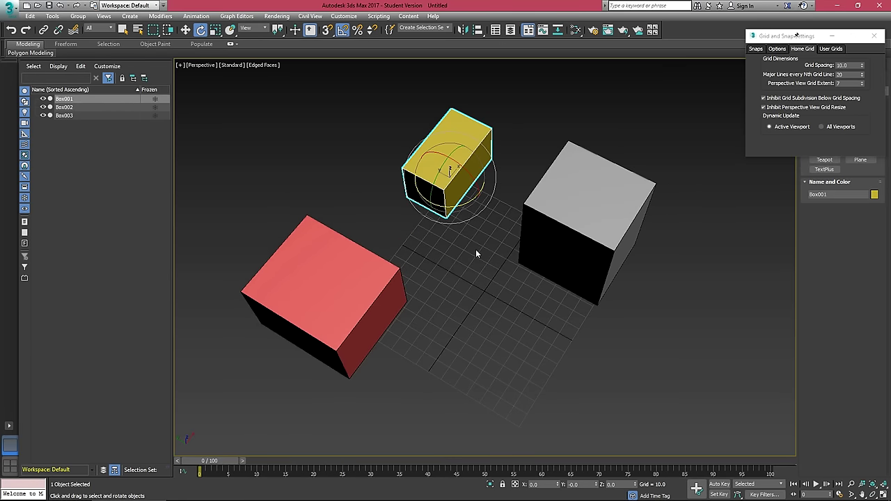
pyautogui.click(863, 81)
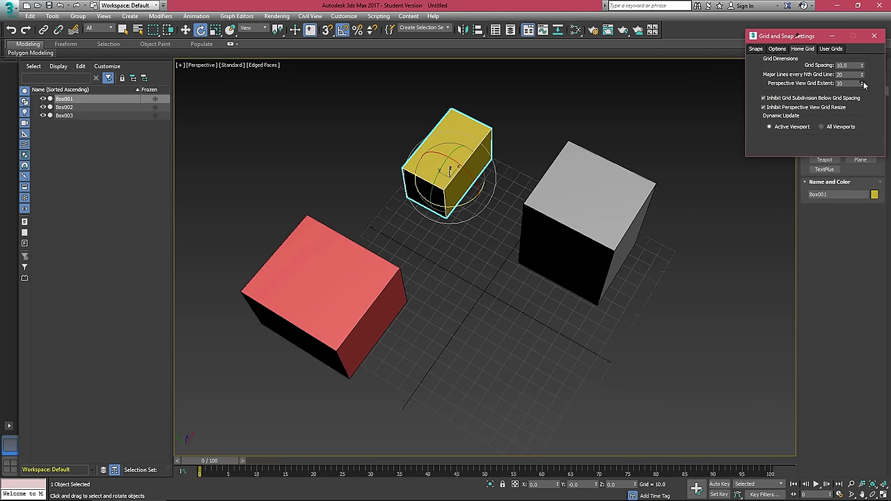
pyautogui.moveTo(864, 91); pyautogui.dragTo(864, 103)
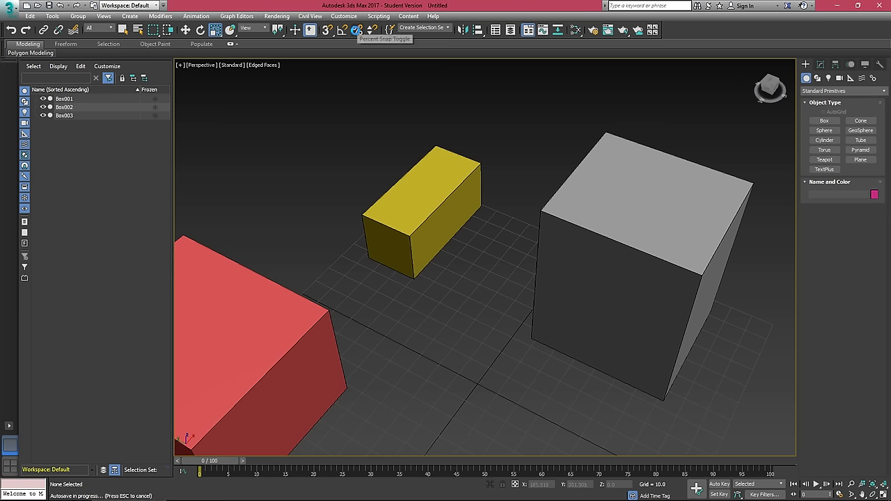
# Turn on Percent Snap and scale the yellow box uniformly down to 90 percent of its size.
pyautogui.click(357, 30)
pyautogui.moveTo(423, 224)
pyautogui.mouseDown()
pyautogui.moveTo(474, 181)
pyautogui.moveTo(422, 220)
pyautogui.moveTo(456, 195)
pyautogui.moveTo(432, 229)
pyautogui.moveTo(423, 213)
pyautogui.mouseUp()
# Set the snap percentage to 50, try scaling the yellow box with it, and close the snap settings.
pyautogui.rightClick(359, 31)
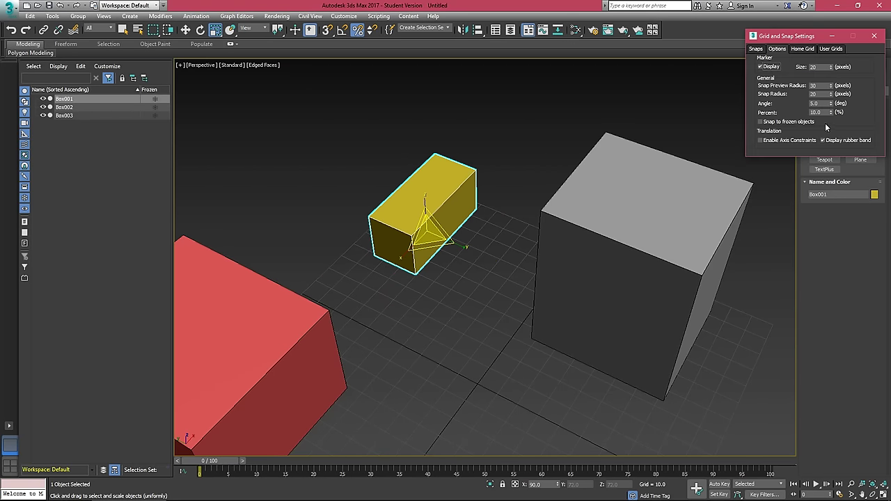
pyautogui.moveTo(828, 112); pyautogui.dragTo(792, 112)
pyautogui.write('50')
pyautogui.press('Return')
pyautogui.moveTo(428, 229); pyautogui.dragTo(452, 222)
pyautogui.click(874, 36)
pyautogui.moveTo(370, 182); pyautogui.dragTo(392, 171, button='middle')
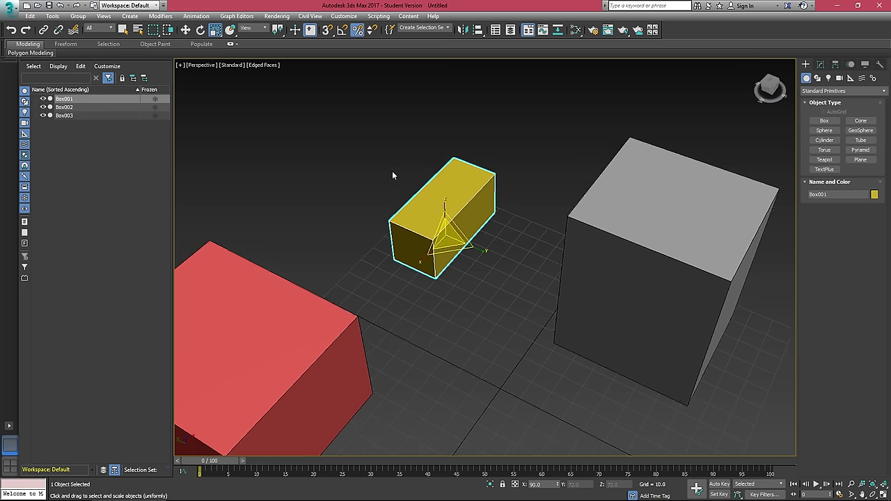
# Scale the yellow box uniformly by 300 percent using the Scale Transform Type-In, and close the dialog.
pyautogui.rightClick(217, 32)
pyautogui.moveTo(327, 249); pyautogui.dragTo(630, 151)
pyautogui.click(672, 175)
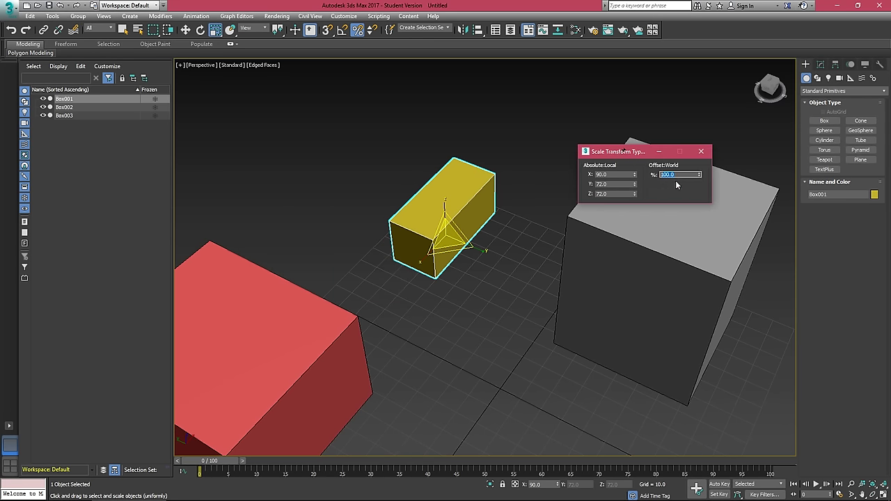
pyautogui.write('300')
pyautogui.press('Return')
pyautogui.moveTo(458, 162); pyautogui.dragTo(489, 264, button='middle')
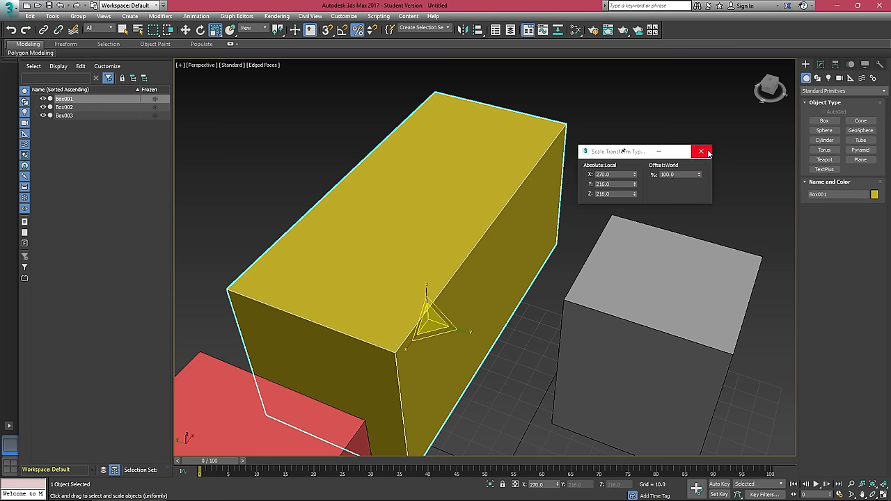
pyautogui.click(708, 153)
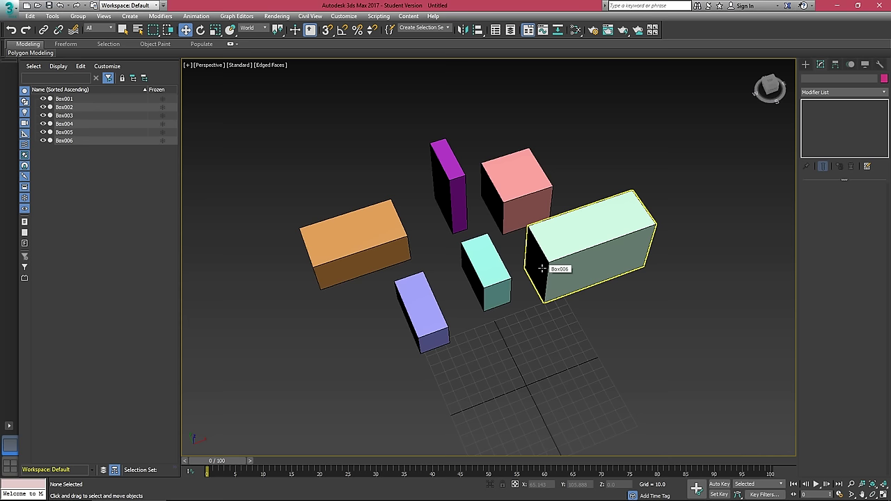
# Open the Customize User Interface dialog, enlarge and reposition it, and adjust the action list's column width.
pyautogui.keyDown('alt'); pyautogui.moveTo(542, 268); pyautogui.dragTo(611, 292, button='middle'); pyautogui.keyUp('alt')
pyautogui.click(344, 16)
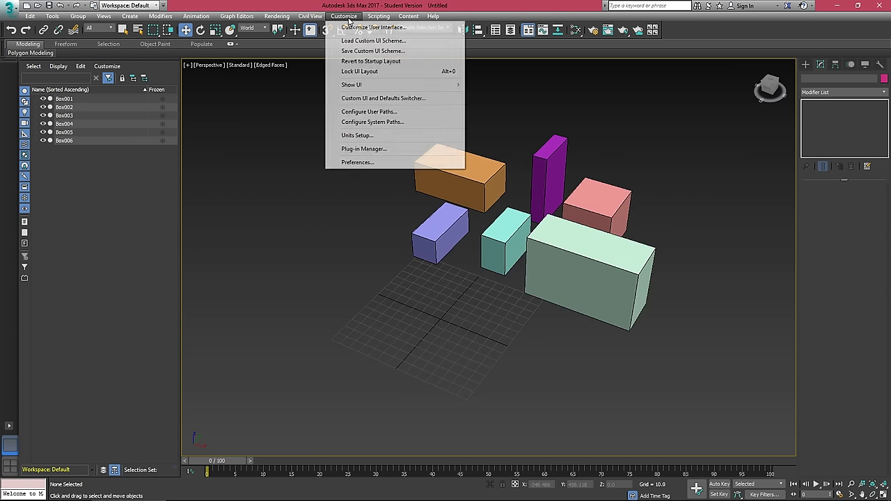
pyautogui.click(346, 28)
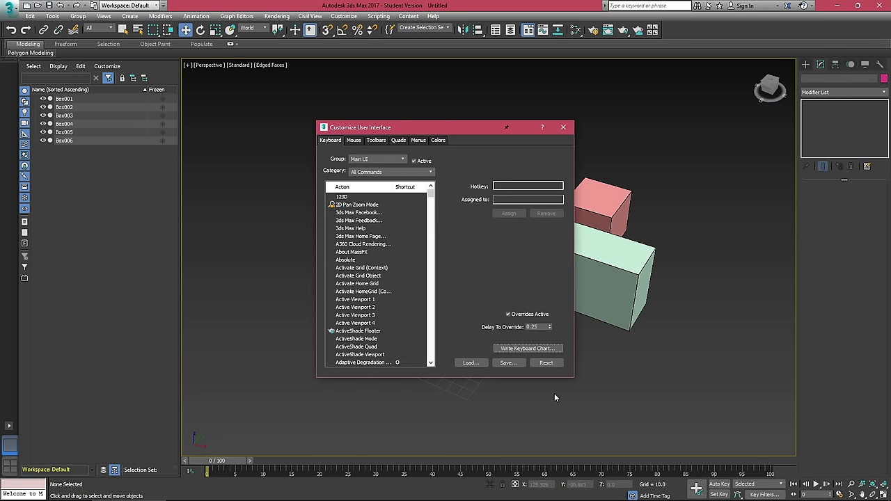
pyautogui.moveTo(578, 378); pyautogui.dragTo(799, 453)
pyautogui.moveTo(451, 125); pyautogui.dragTo(278, 116)
pyautogui.moveTo(376, 188); pyautogui.dragTo(352, 183)
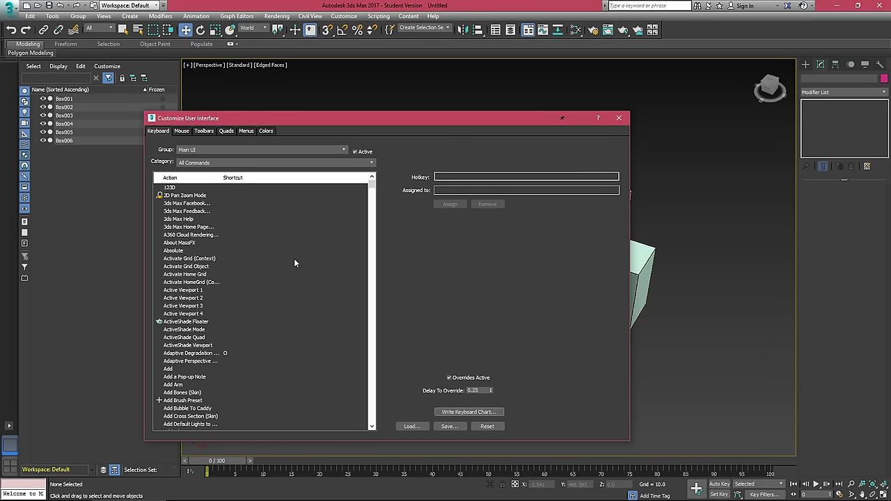
# Enter Ctrl+C as a trial hotkey for the 3ds Max Help action to check which command uses it.
pyautogui.click(194, 220)
pyautogui.click(458, 178)
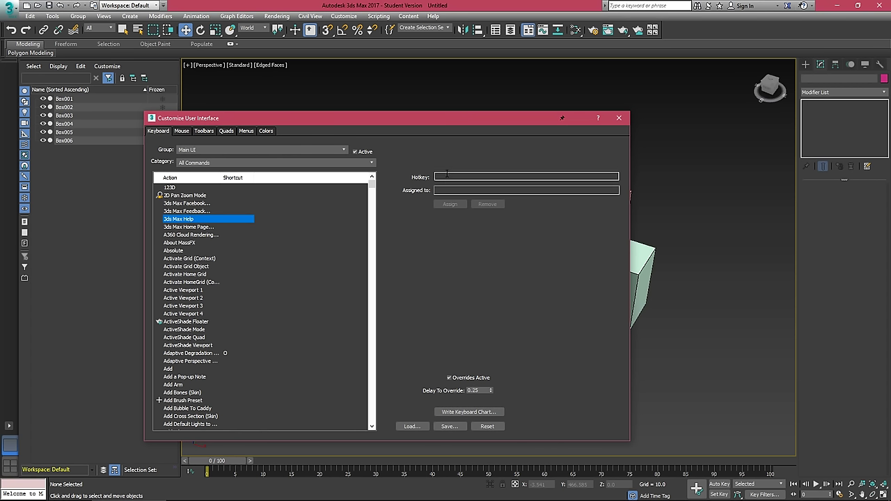
pyautogui.press('ctrl')
pyautogui.hotkey('ctrl', 'c')
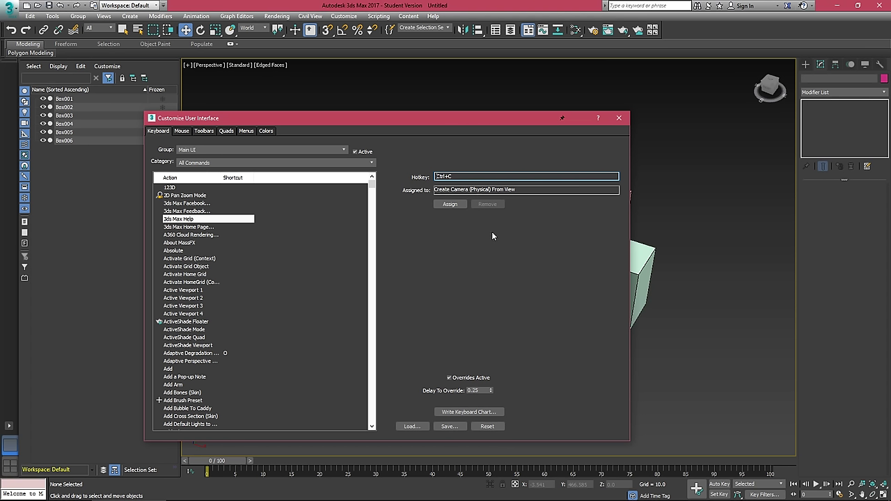
# Find the Create Camera (Physical) From View action and remove its Ctrl+C shortcut.
pyautogui.scroll(-20, 216, 296)
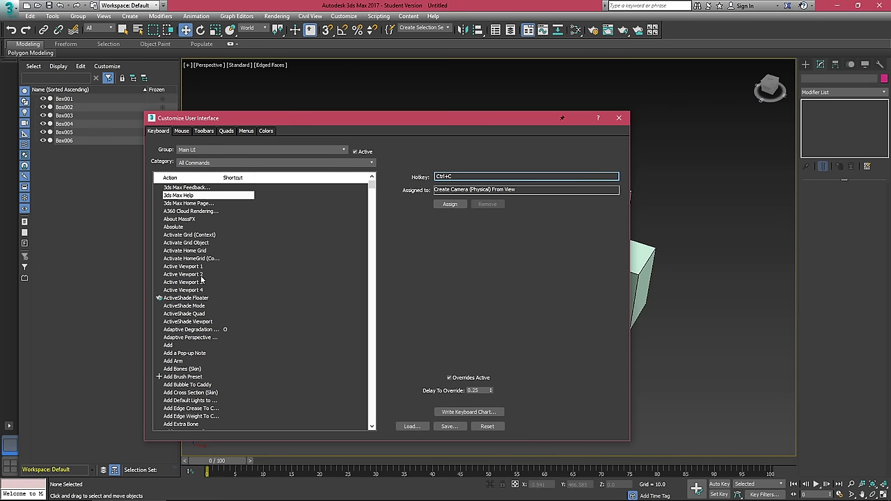
pyautogui.scroll(-20, 216, 295)
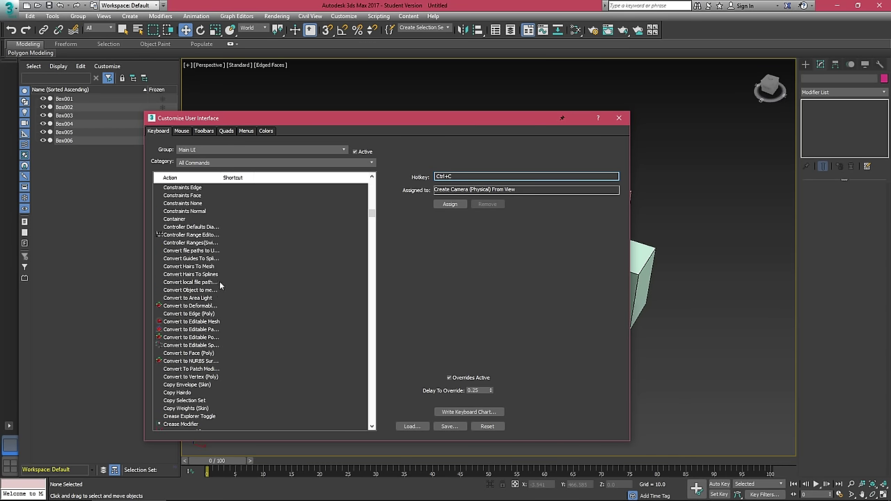
pyautogui.scroll(-11, 202, 317)
pyautogui.click(198, 227)
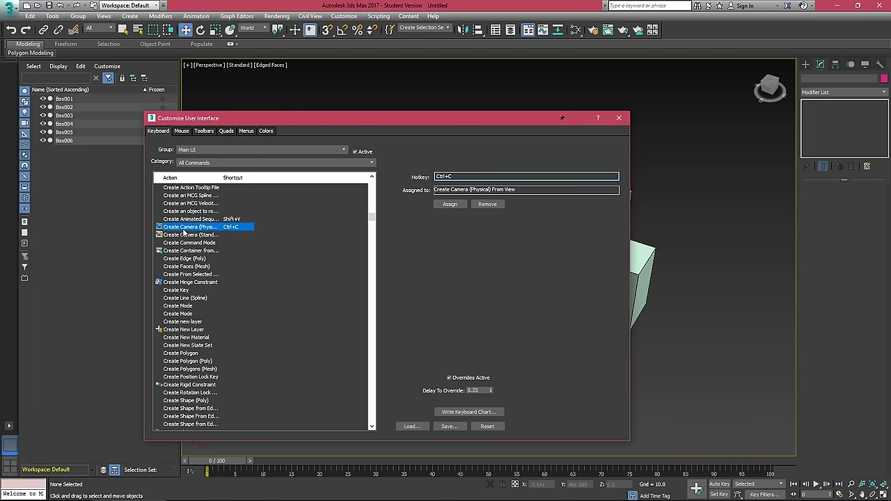
pyautogui.click(493, 206)
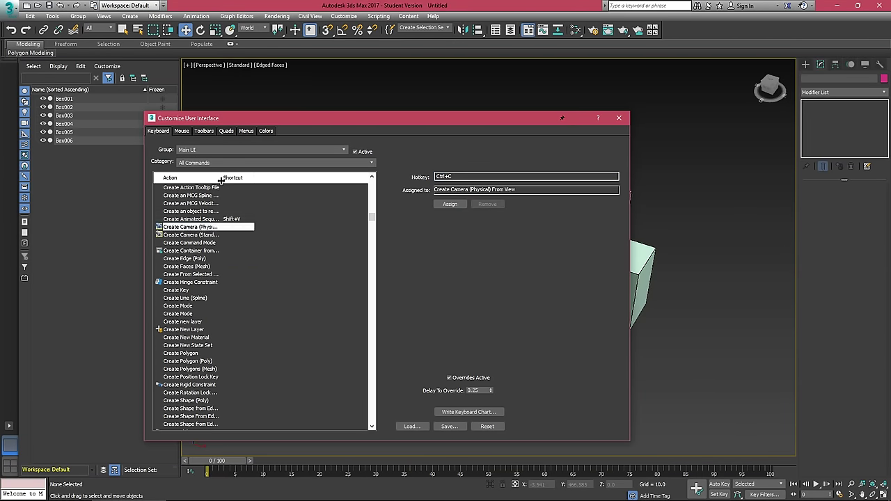
# Widen the Action column and check the assignment of Space by entering it for the MCG Spline CFD velocity action.
pyautogui.moveTo(220, 179); pyautogui.dragTo(309, 178)
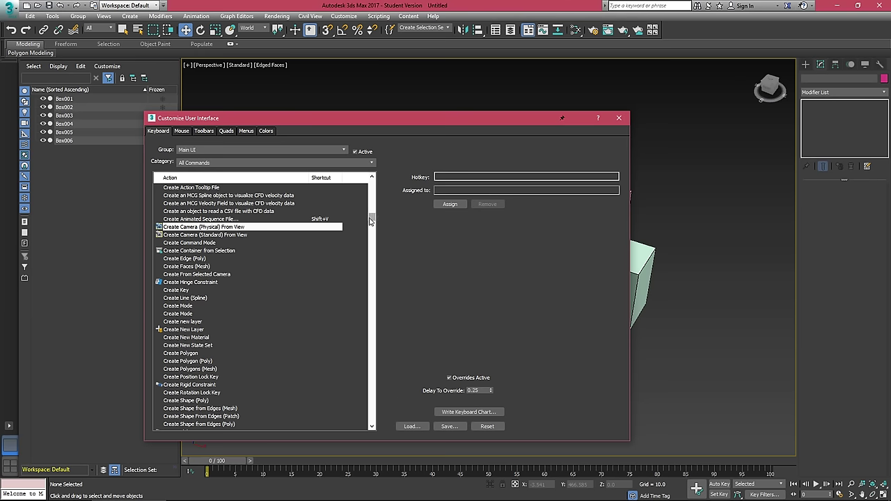
pyautogui.click(230, 194)
pyautogui.click(438, 176)
pyautogui.press('space')
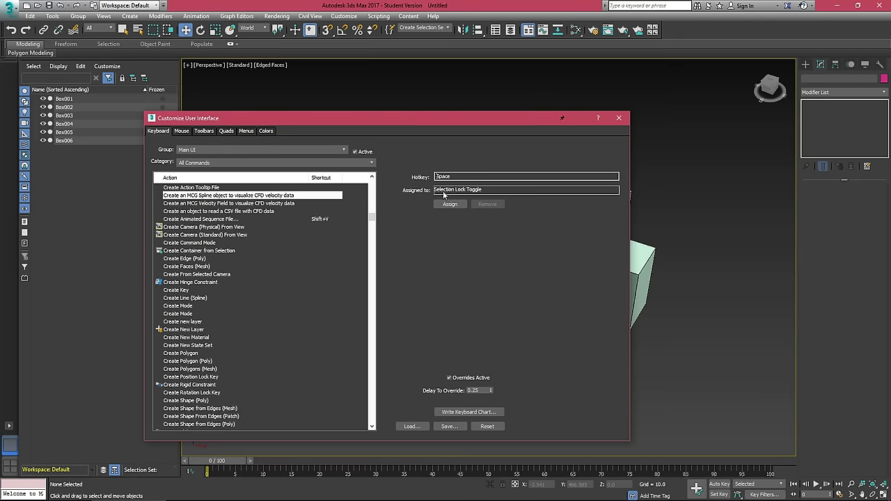
# Find the Selection Lock Toggle action and remove its Space shortcut.
pyautogui.moveTo(372, 216); pyautogui.dragTo(381, 342)
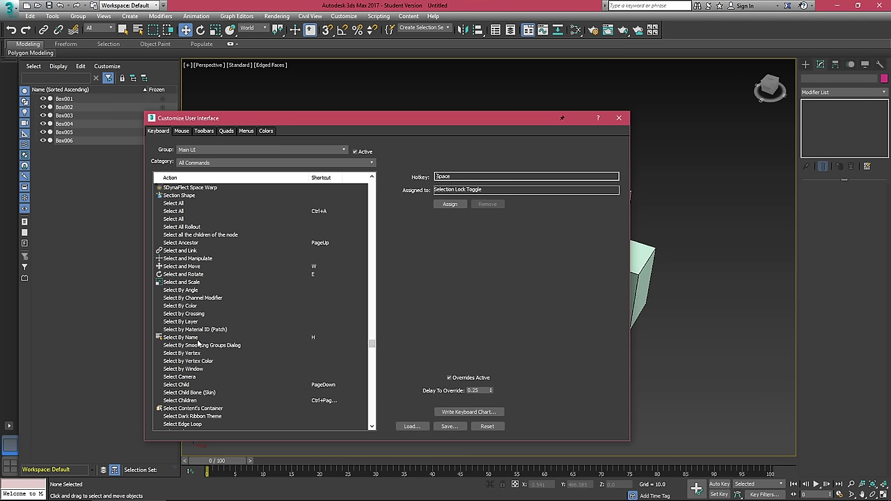
pyautogui.click(224, 316)
pyautogui.write('selecti')
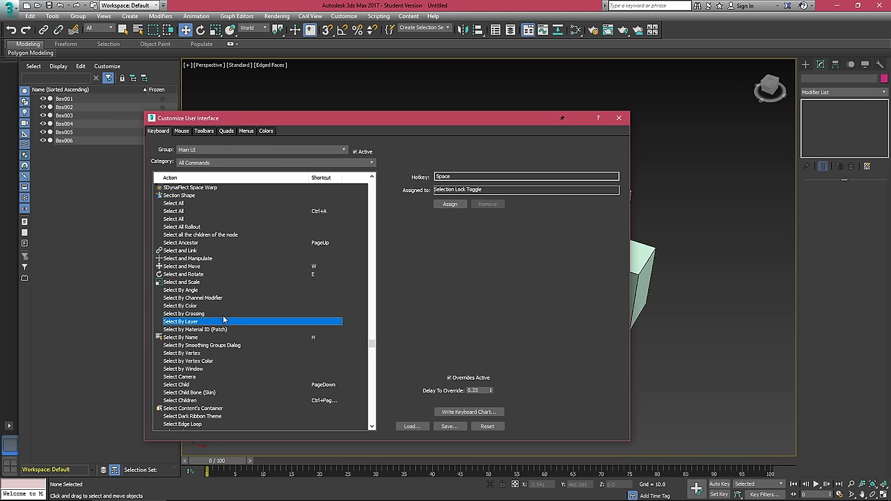
pyautogui.click(317, 211)
pyautogui.click(487, 204)
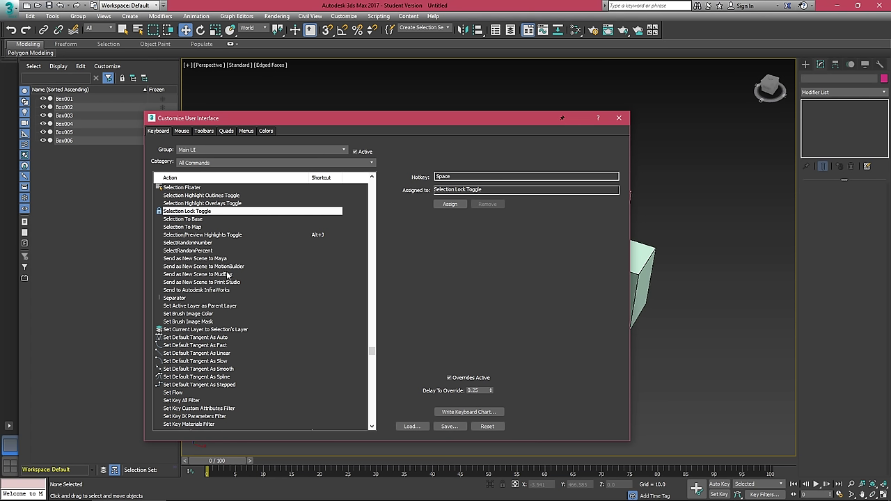
# Check what Ctrl+V is assigned to using the Send as New Scene to Maya action, and close the customization dialog.
pyautogui.click(195, 259)
pyautogui.hotkey('ctrl', 'v')
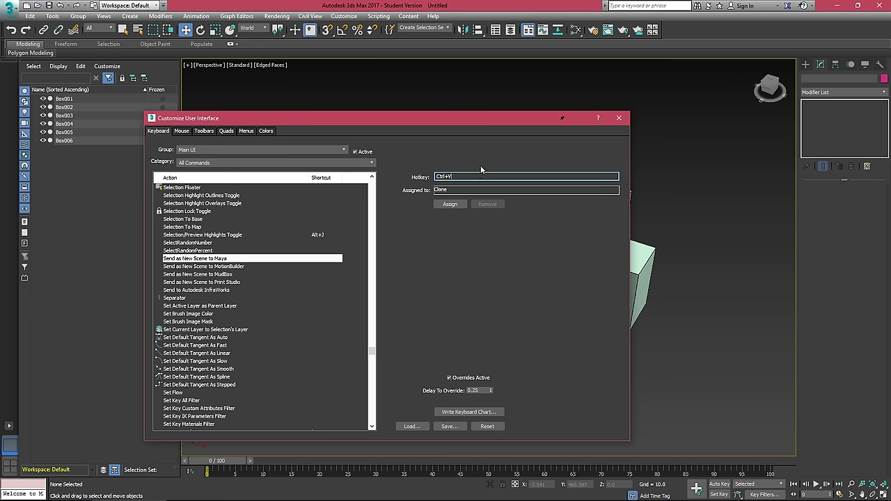
pyautogui.click(619, 118)
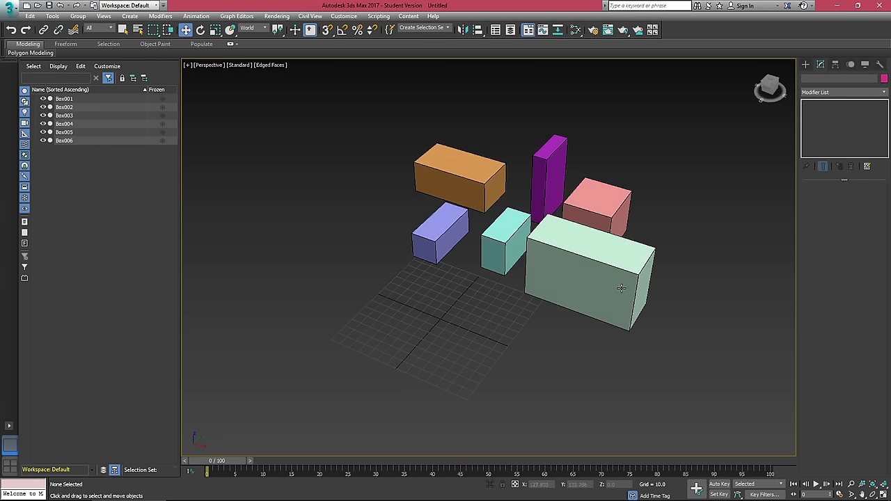
# Switch from the maximized Perspective view back to the four-viewport layout with all six boxes in view.
pyautogui.click(590, 252)
pyautogui.moveTo(590, 252)
pyautogui.mouseDown(button='middle')
pyautogui.moveTo(541, 250)
pyautogui.moveTo(589, 261)
pyautogui.mouseUp(button='middle')
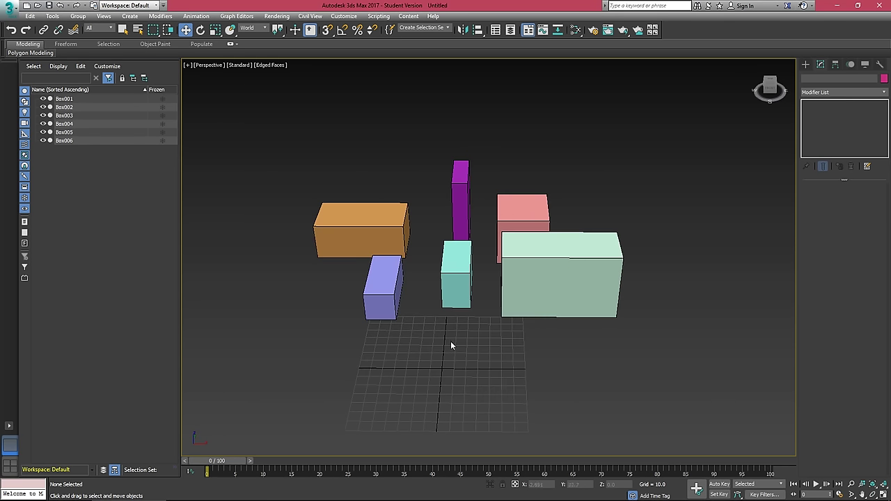
pyautogui.hotkey('alt', 'w')
pyautogui.scroll(-6, 515, 235)
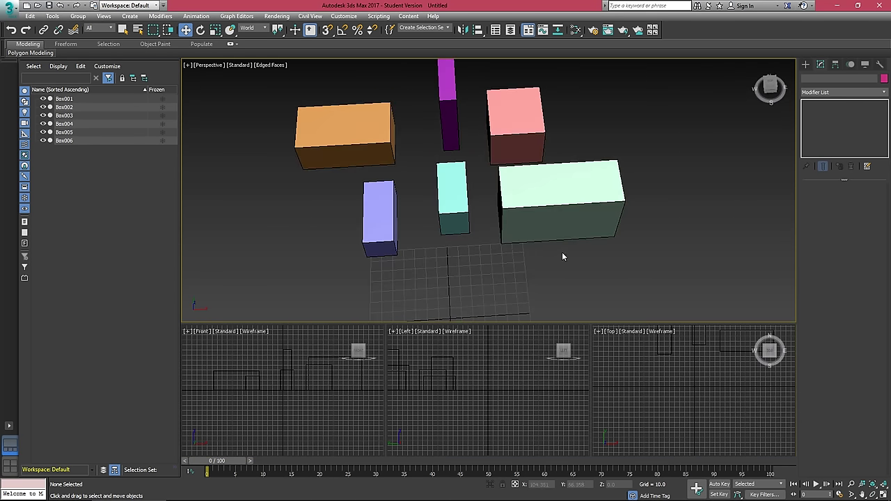
pyautogui.keyDown('alt'); pyautogui.moveTo(522, 241); pyautogui.dragTo(587, 228, button='middle'); pyautogui.keyUp('alt')
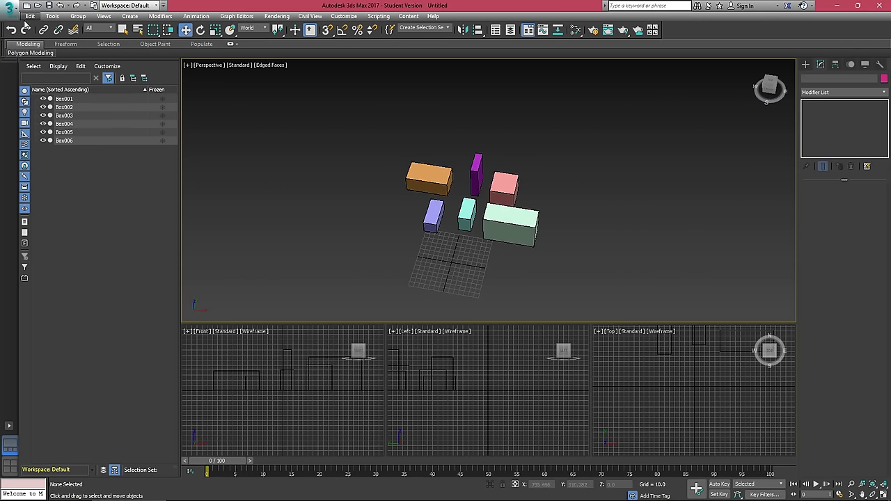
# Save the scene with the file name Test in the scenes folder.
pyautogui.click(9, 9)
pyautogui.click(38, 101)
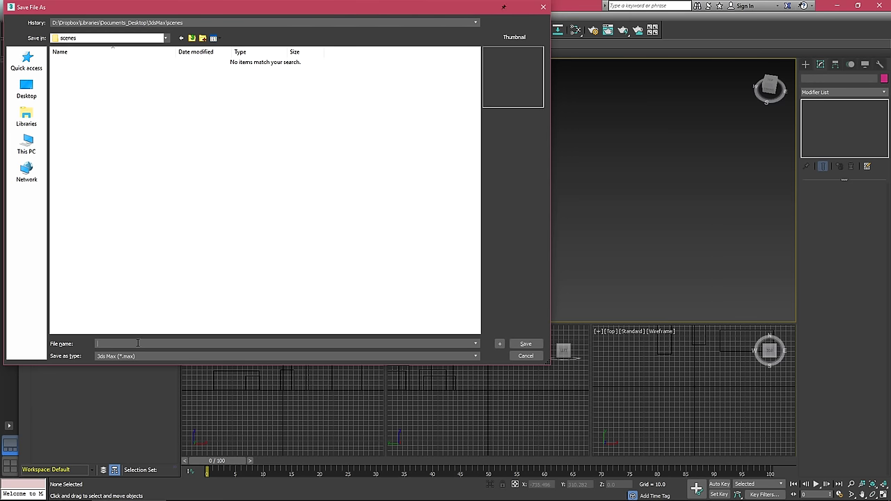
pyautogui.write('Test')
pyautogui.press('Return')
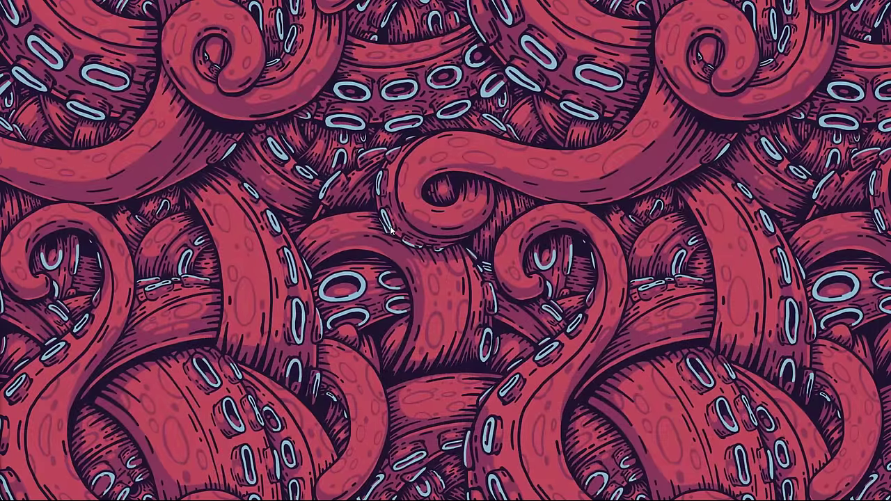
# Launch 3ds Max 2017 from the desktop and dismiss the Welcome Screen.
pyautogui.press('super')
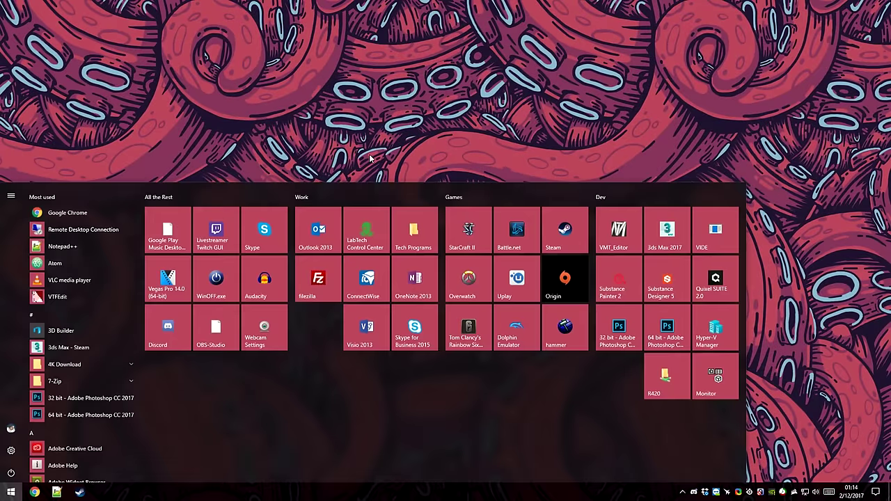
pyautogui.click(667, 227)
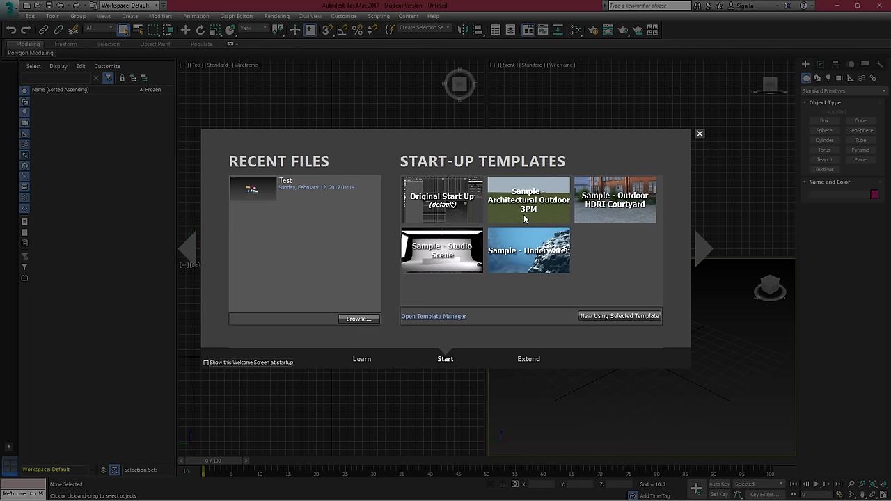
pyautogui.click(700, 133)
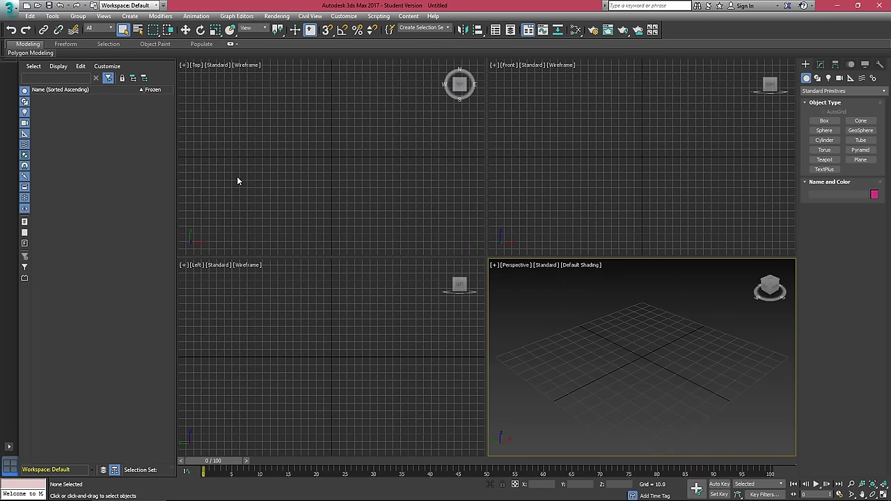
pyautogui.click(8, 8)
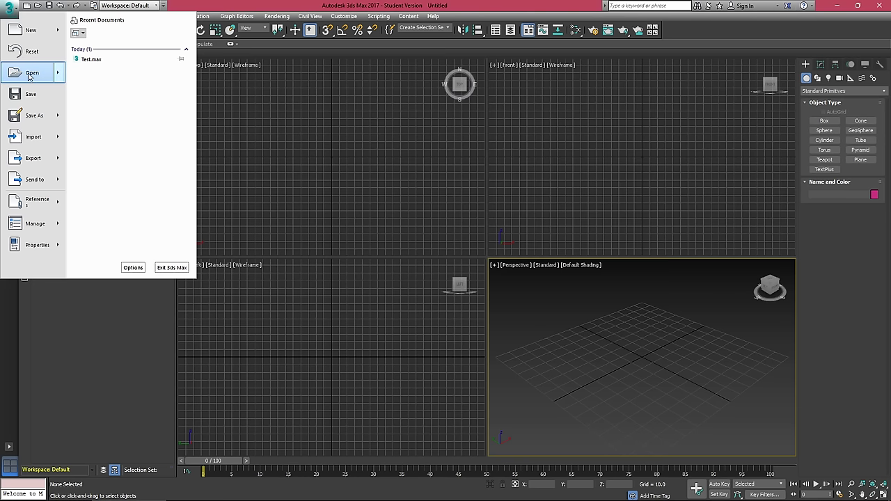
pyautogui.click(323, 167)
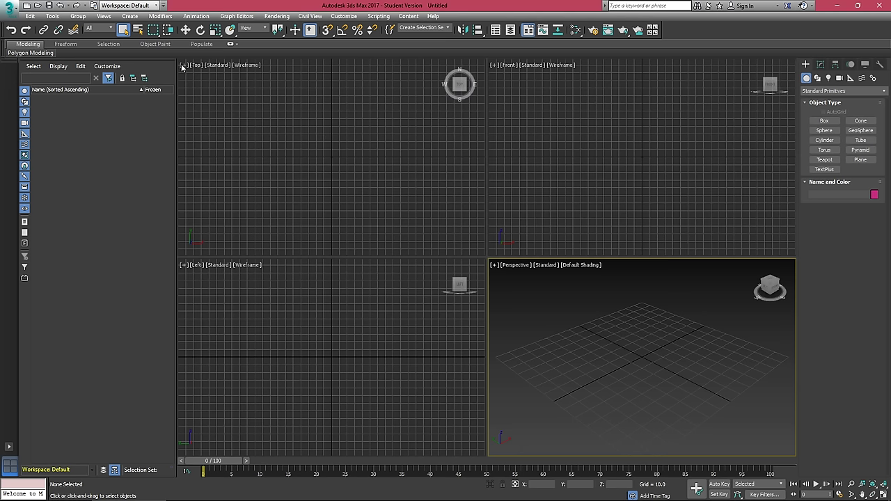
pyautogui.click(340, 393)
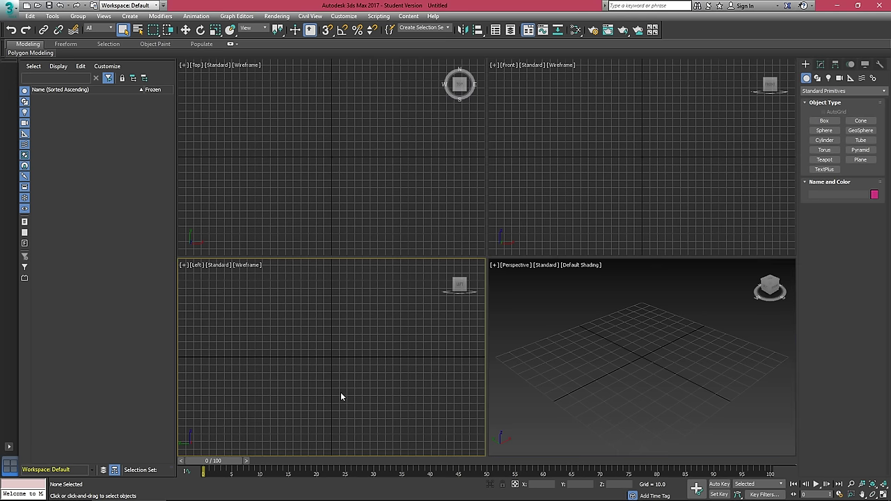
pyautogui.click(390, 209)
pyautogui.click(584, 207)
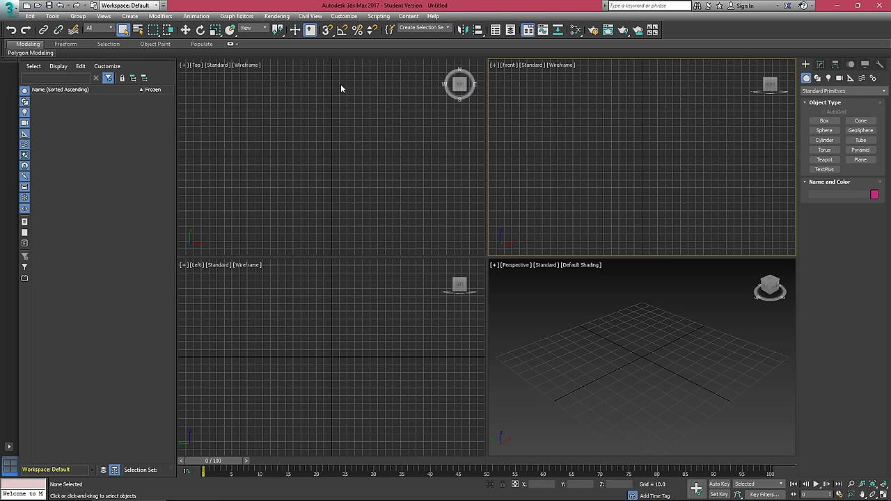
pyautogui.click(344, 16)
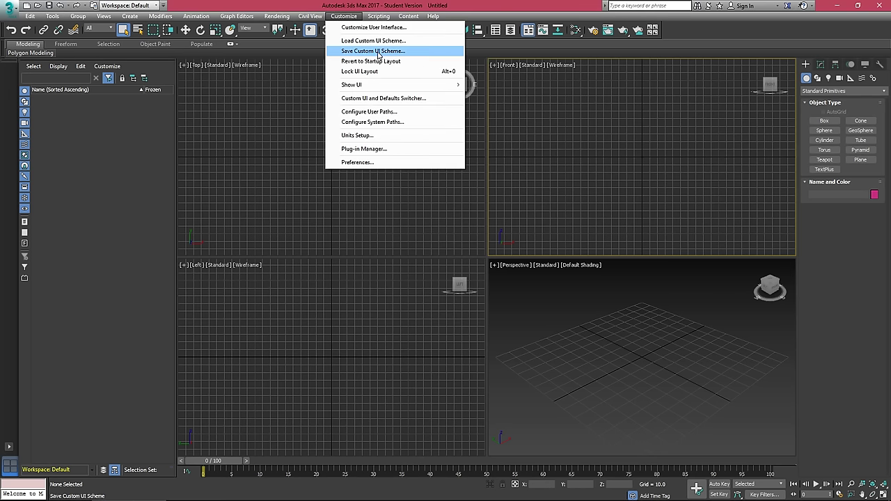
pyautogui.click(264, 168)
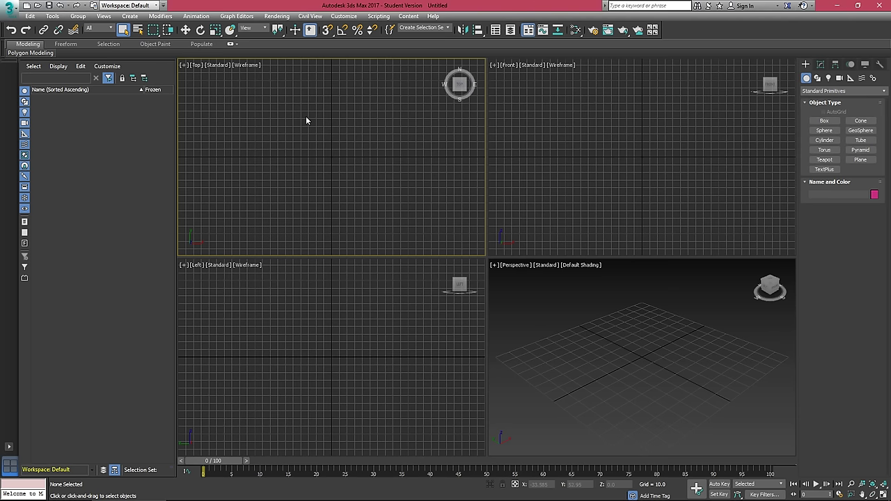
# Open the recently saved scene Test.max and look over its boxes in the Perspective viewport.
pyautogui.hotkey('alt', 'f')
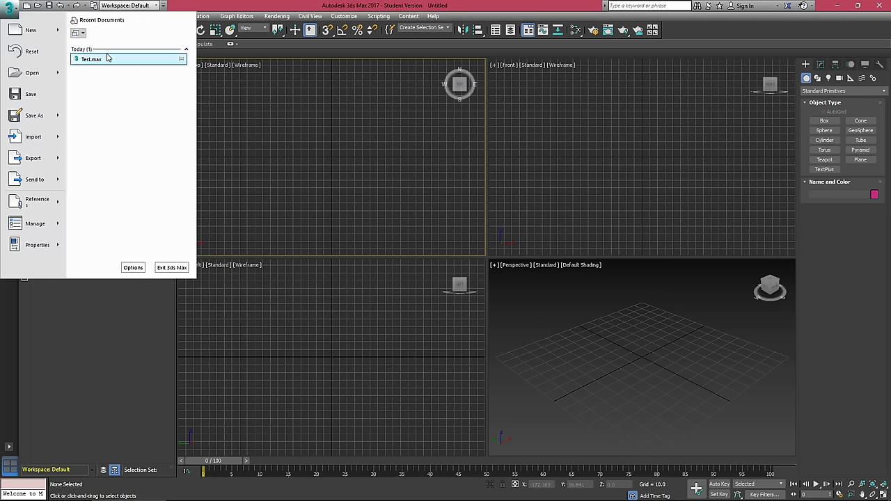
pyautogui.click(96, 59)
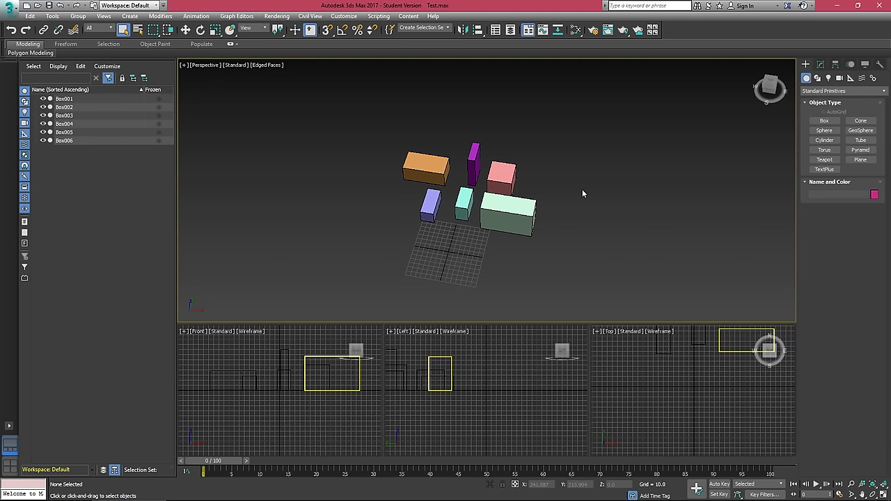
pyautogui.scroll(3, 600, 233)
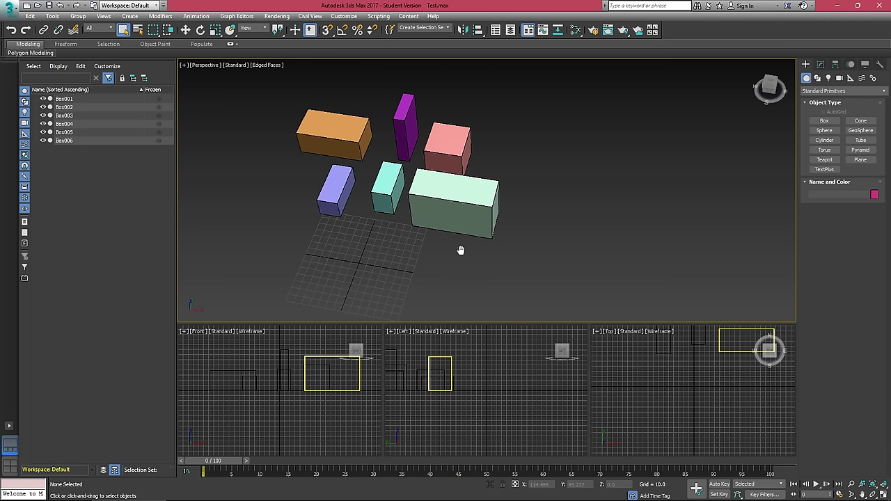
pyautogui.moveTo(461, 251); pyautogui.dragTo(500, 269, button='middle')
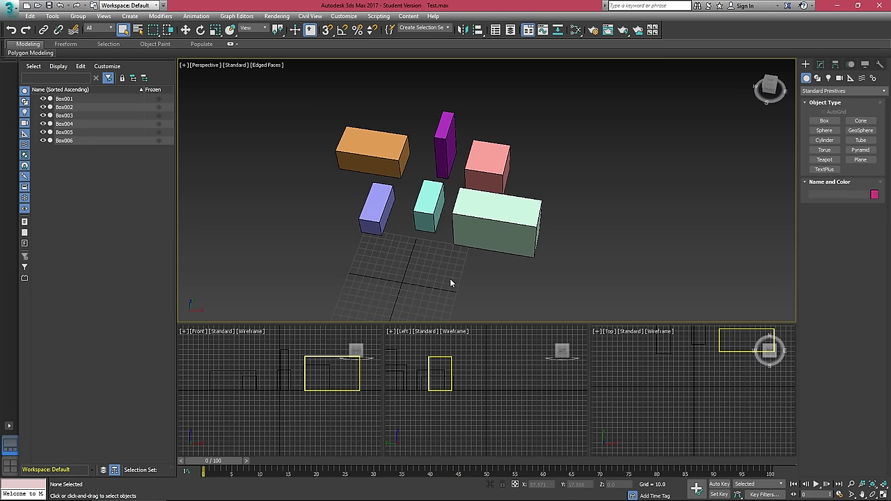
pyautogui.click(239, 64)
pyautogui.click(233, 208)
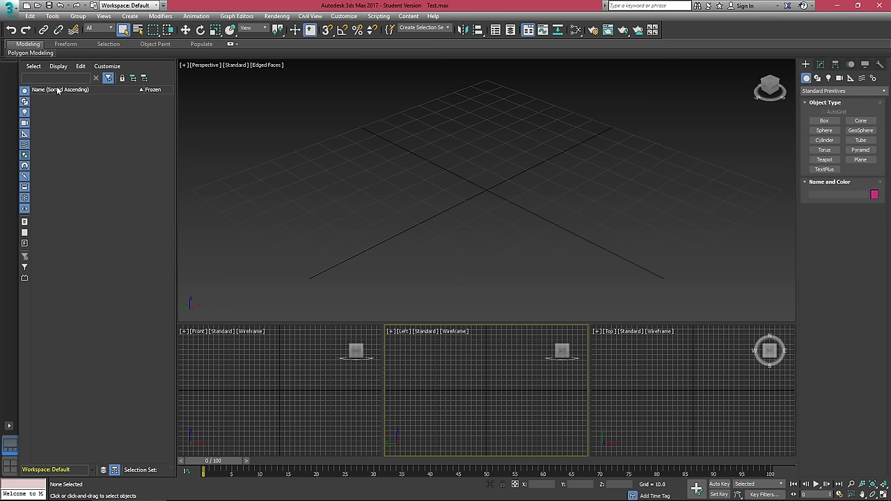
# Save the emptied scene under the new file name maxstart in the scenes folder.
pyautogui.click(9, 9)
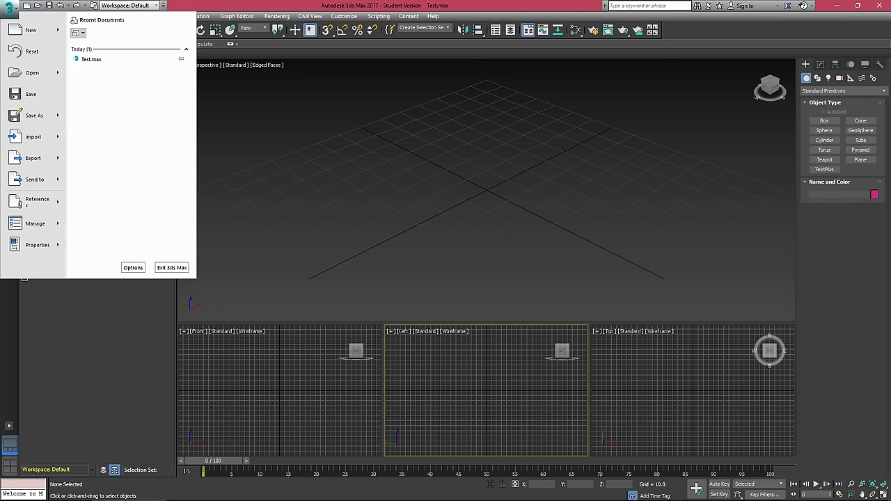
pyautogui.click(29, 118)
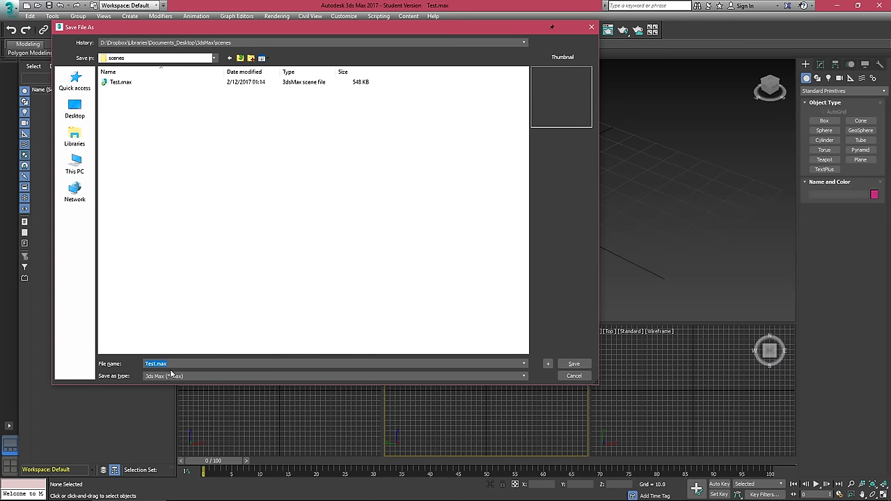
pyautogui.write('maxstart')
pyautogui.press('Return')
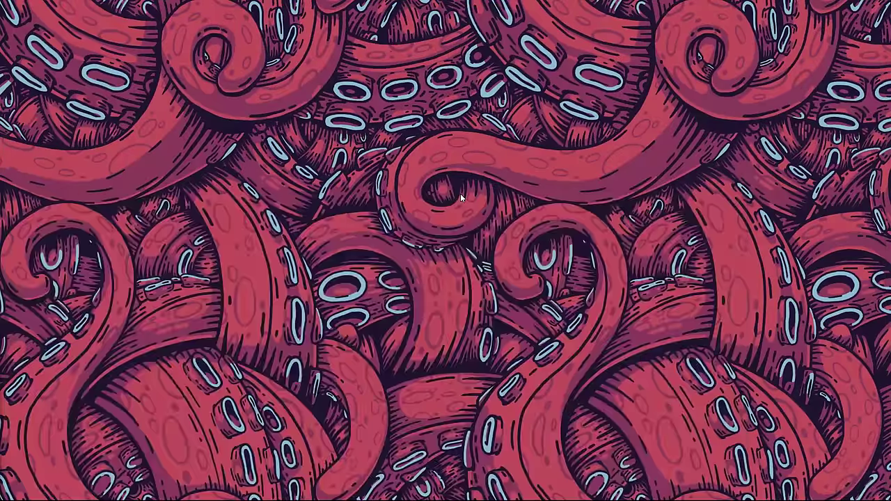
# Relaunch 3ds Max 2017 from the desktop and maximize the Perspective viewport with the Move tool active.
pyautogui.press('super')
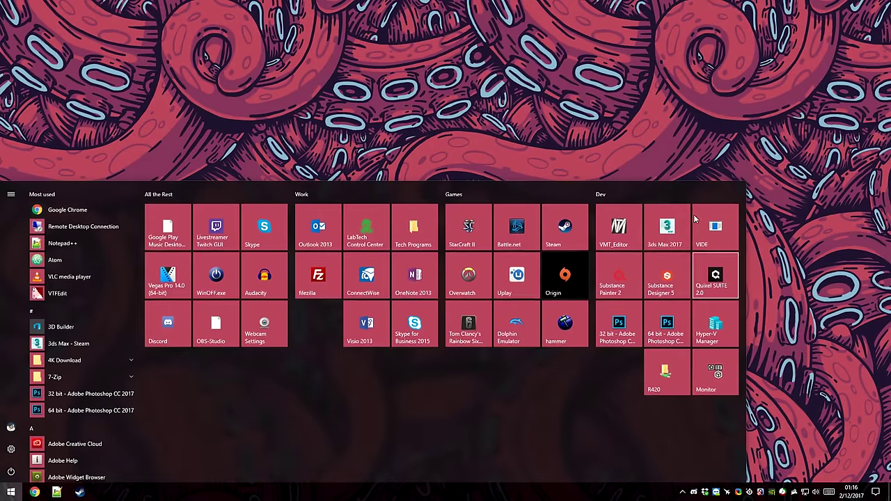
pyautogui.click(461, 209)
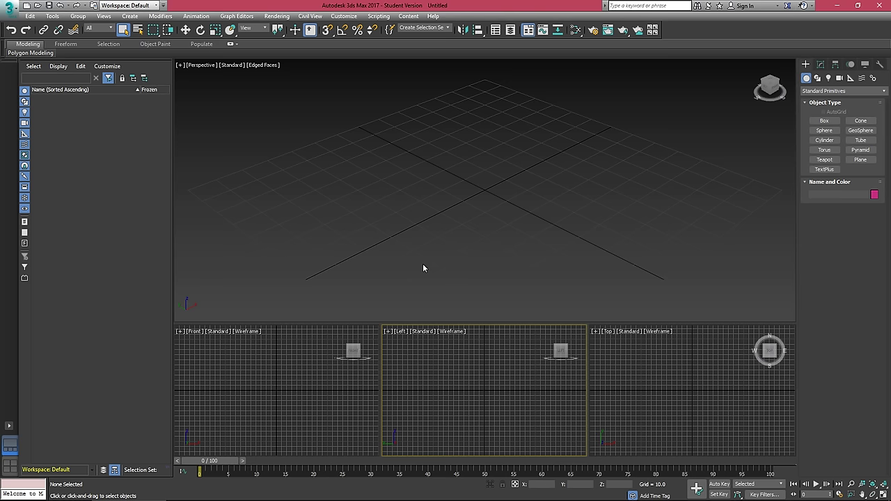
pyautogui.scroll(-2, 544, 223)
pyautogui.moveTo(539, 215); pyautogui.dragTo(495, 204, button='middle')
pyautogui.press('w')
pyautogui.hotkey('alt', 'w')
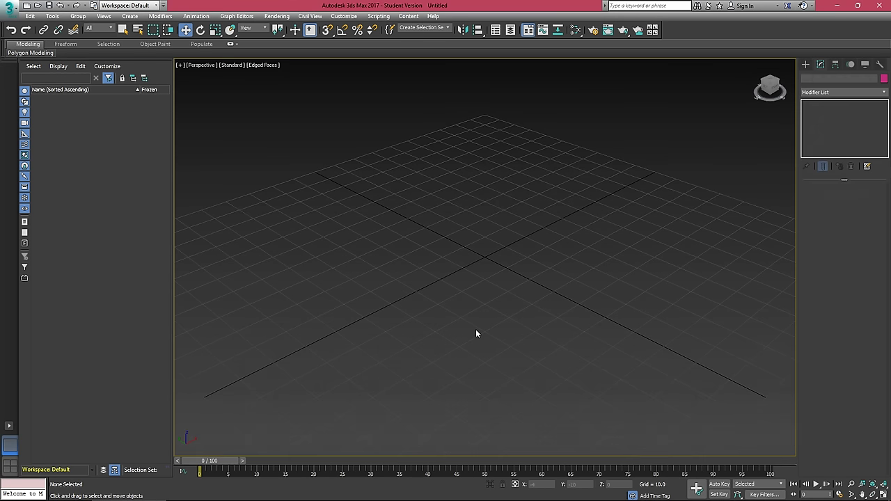